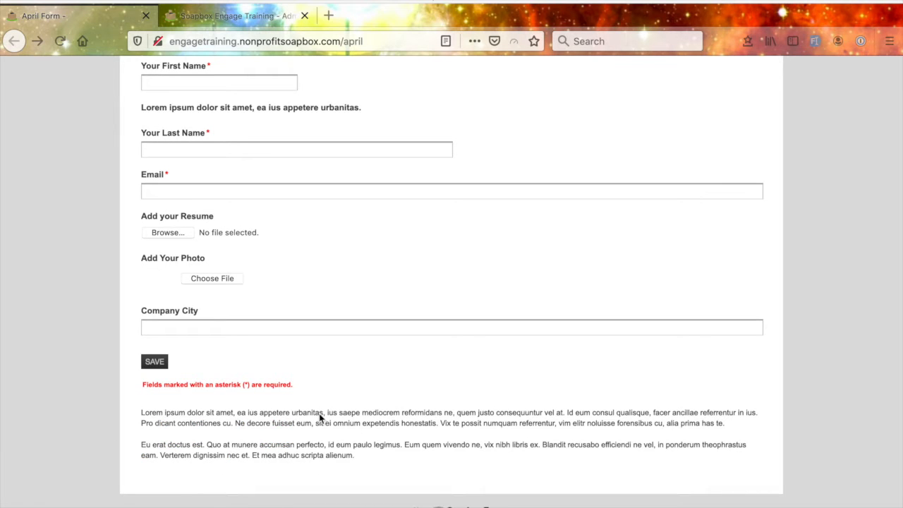
Step: Examine the published April Form page, from its introduction through the input fields to the required-fields note and closing text
scroll(352, 445, up, 6)
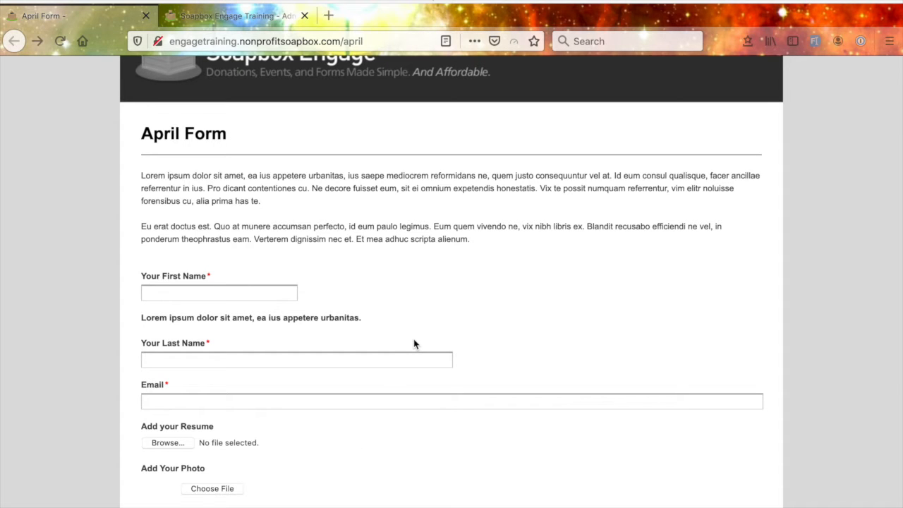
scroll(414, 343, down, 4)
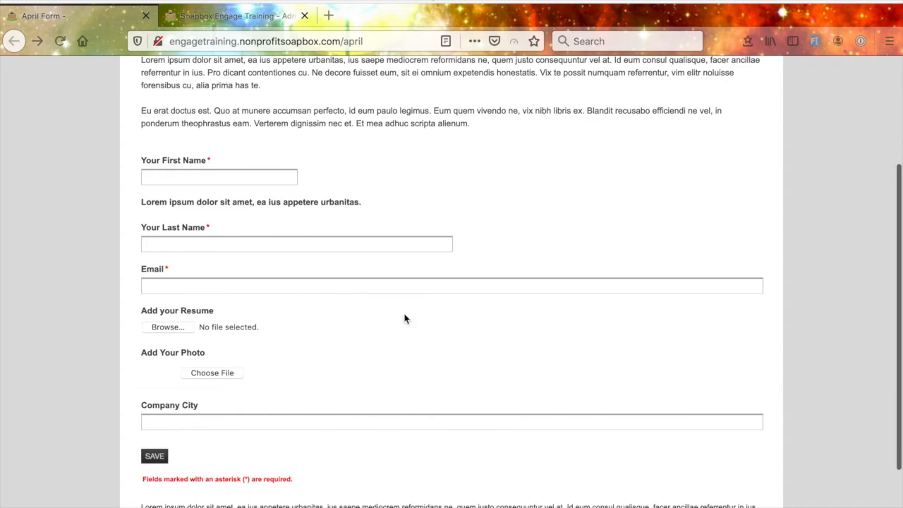
scroll(345, 363, down, 1)
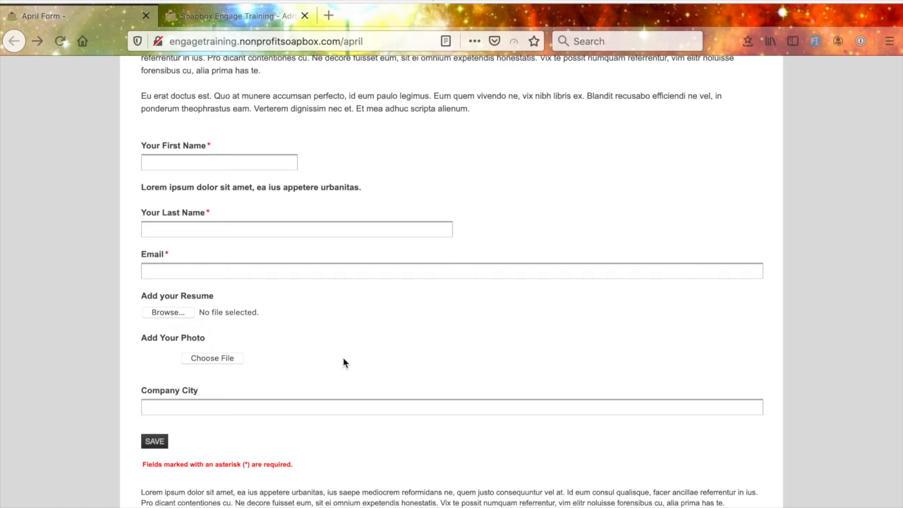
scroll(195, 196, down, 2)
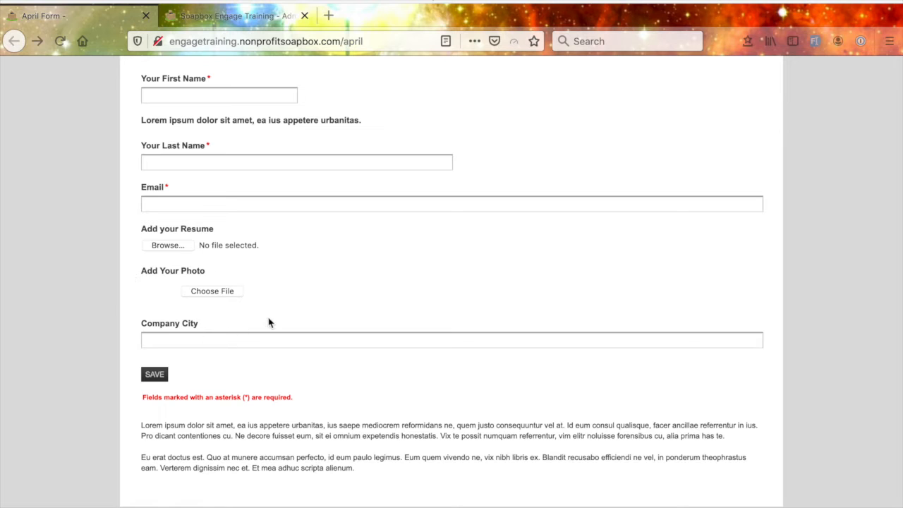
scroll(268, 322, down, 1)
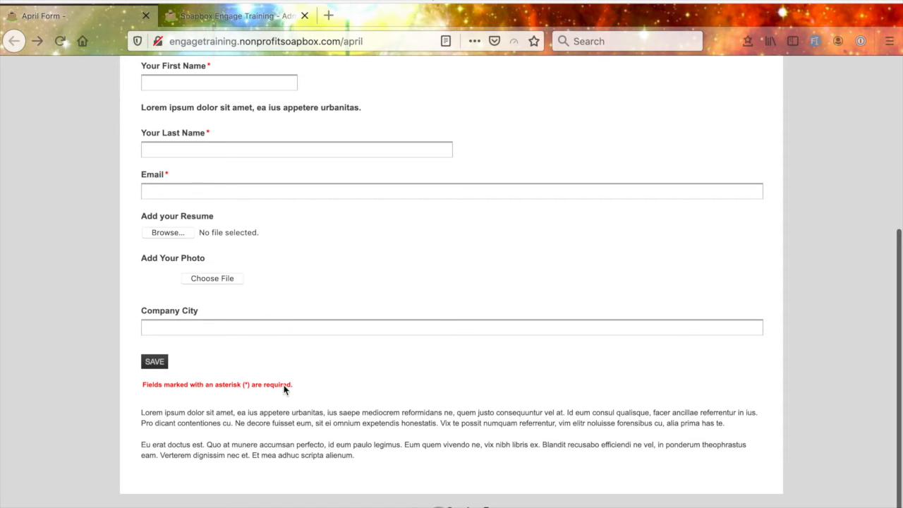
scroll(482, 198, up, 6)
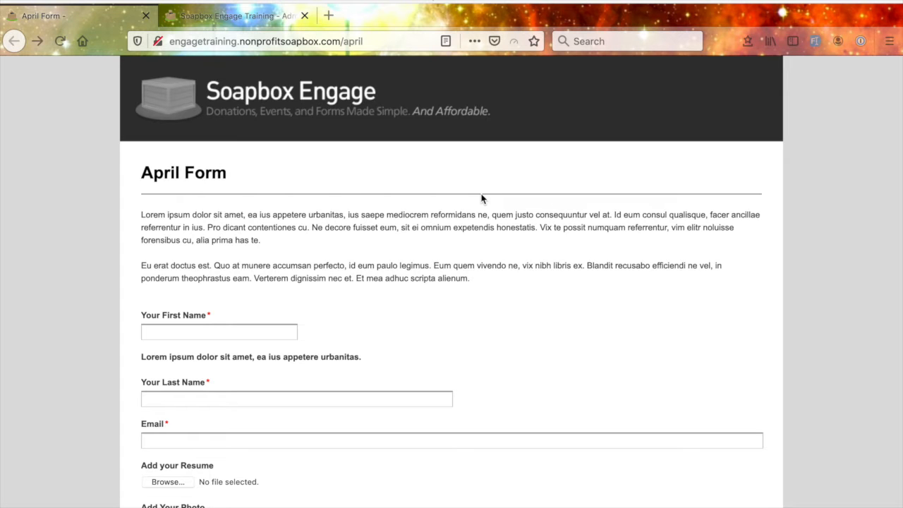
scroll(482, 198, down, 4)
scroll(482, 198, up, 3)
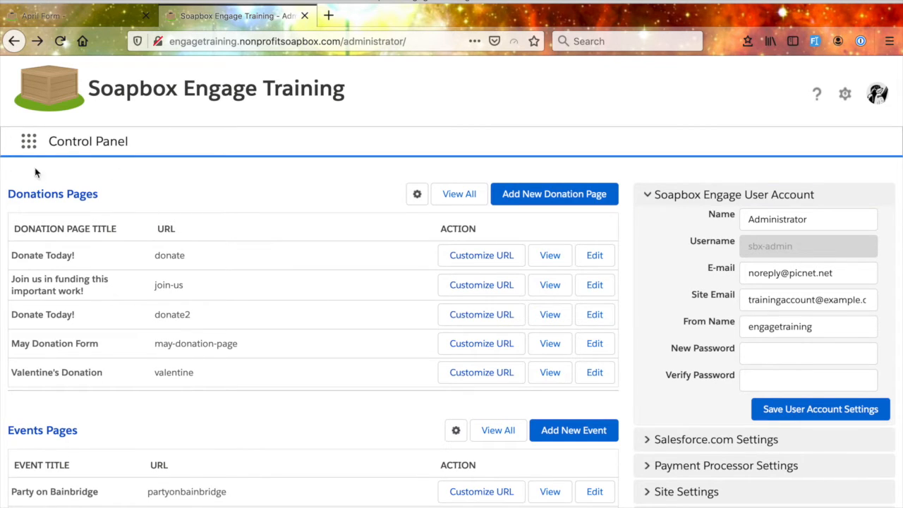
Step: Review the apps in the App Launcher and the control panel's page lists, from Donations Pages down to Forms Pages
click(30, 143)
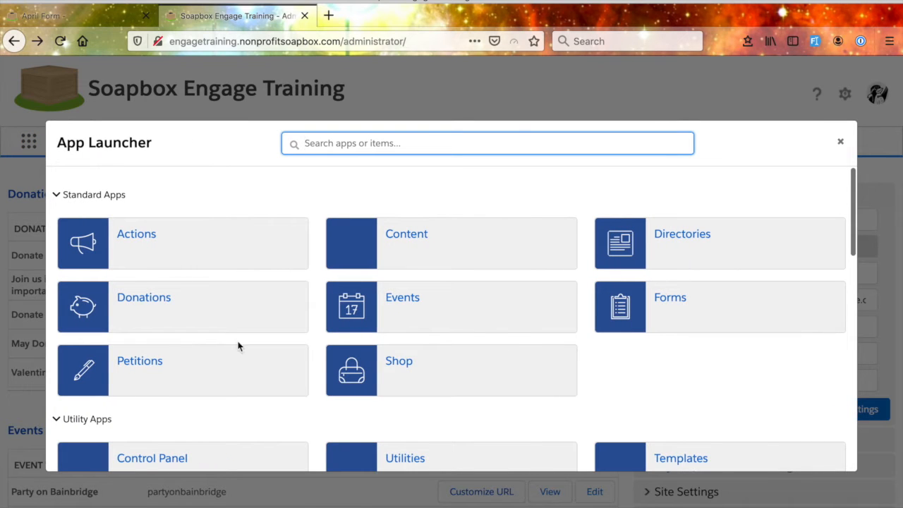
click(842, 142)
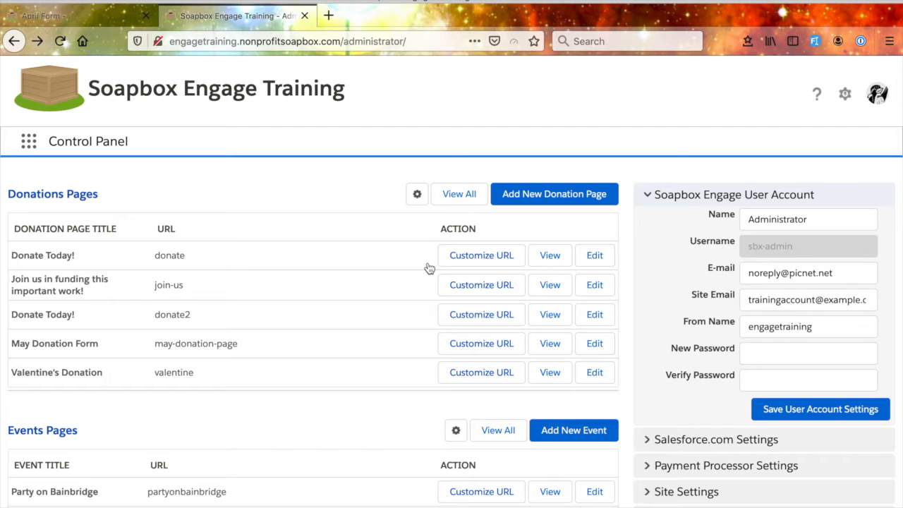
scroll(382, 298, down, 1)
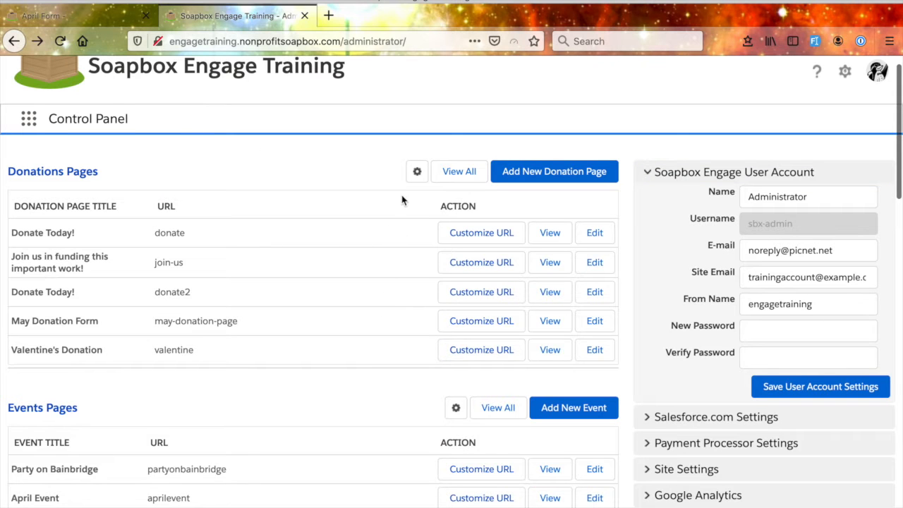
scroll(401, 195, down, 5)
scroll(309, 172, up, 1)
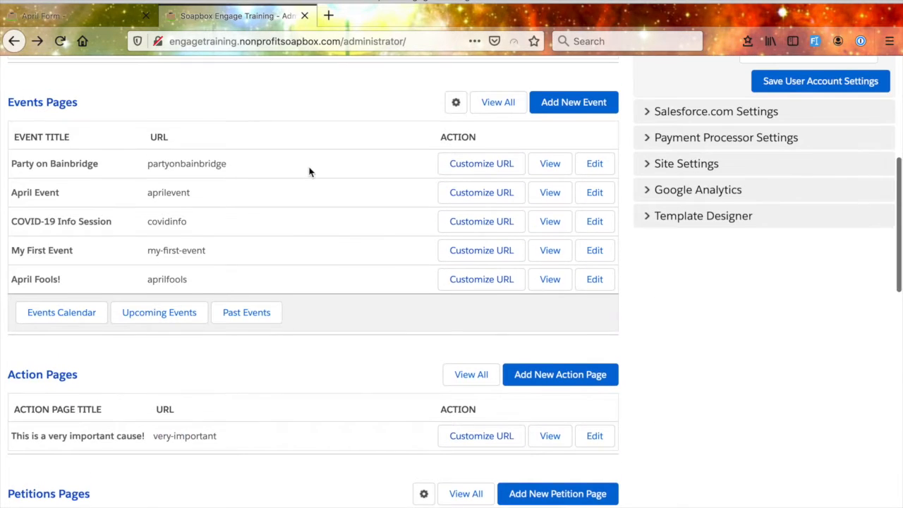
scroll(165, 113, up, 1)
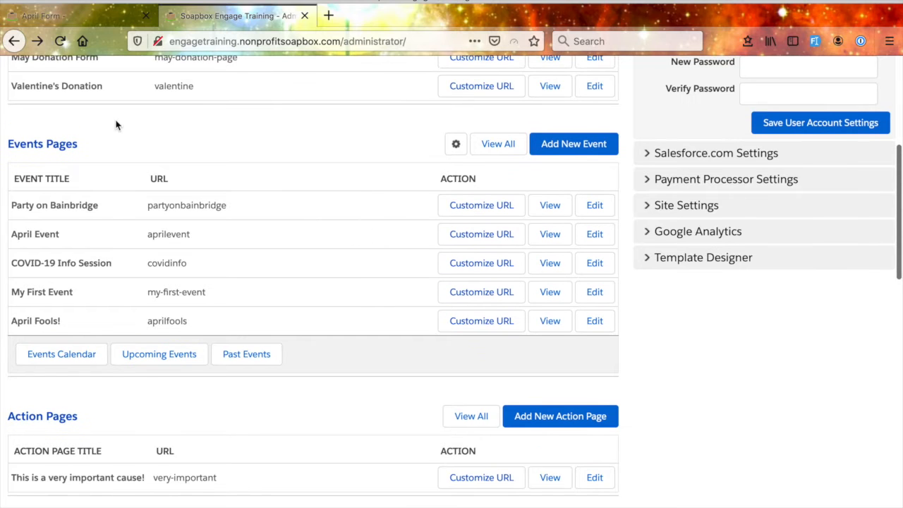
scroll(284, 226, down, 3)
scroll(269, 212, down, 2)
scroll(207, 313, down, 5)
scroll(208, 313, down, 2)
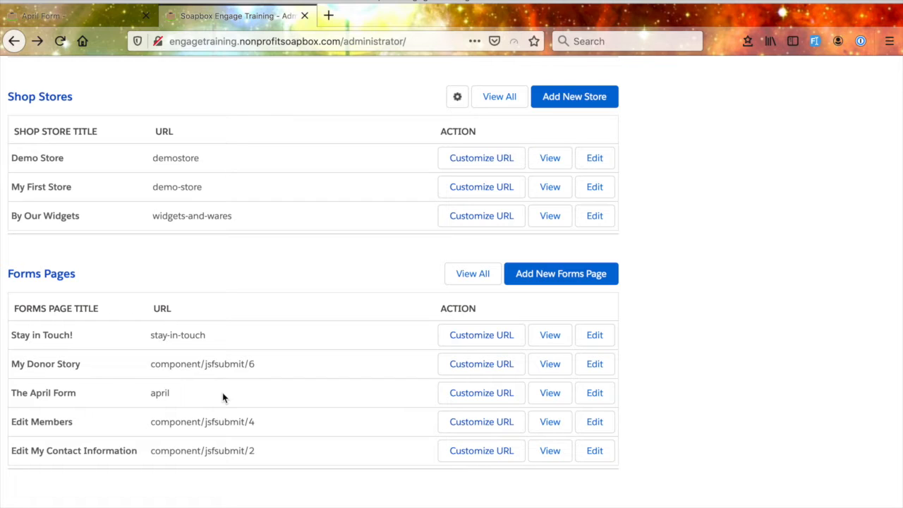
scroll(825, 443, up, 1)
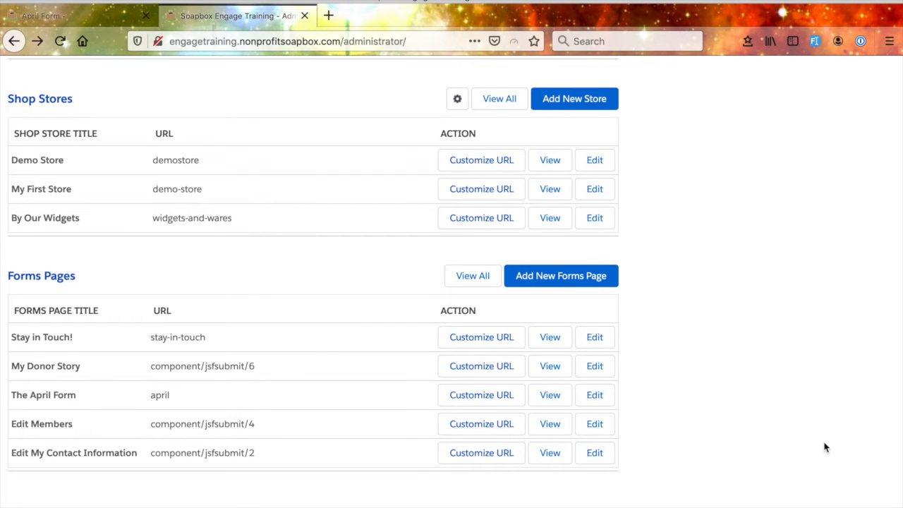
scroll(824, 447, up, 9)
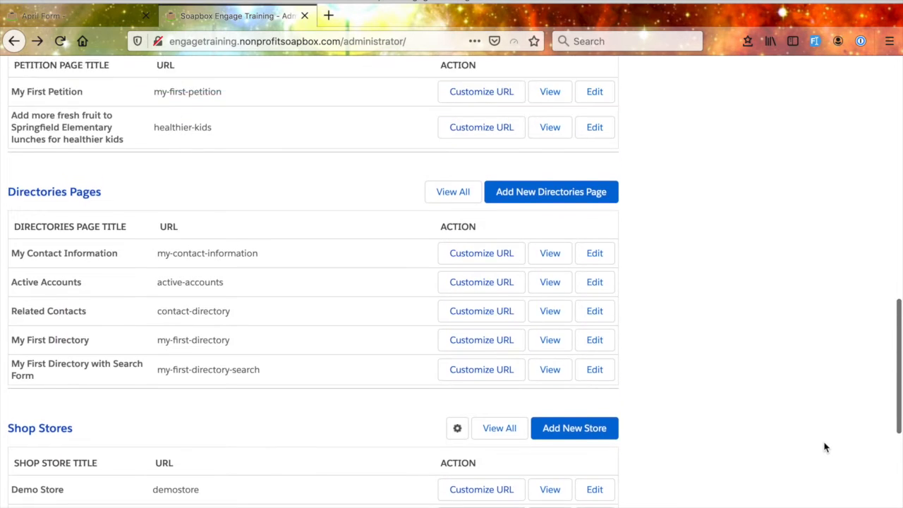
scroll(825, 447, up, 7)
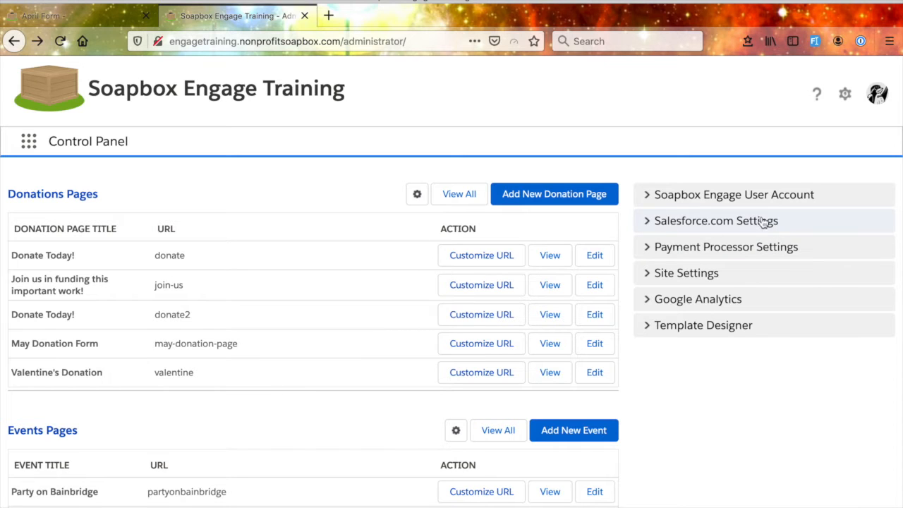
Step: Inspect the Salesforce.com connection settings for the My Salesforce Account option, leave them unsaved, and collapse the section
click(681, 220)
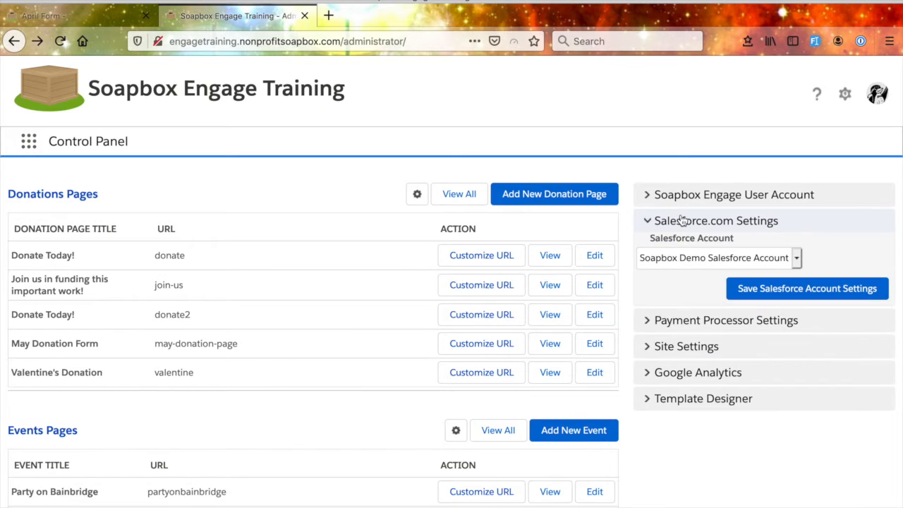
click(688, 262)
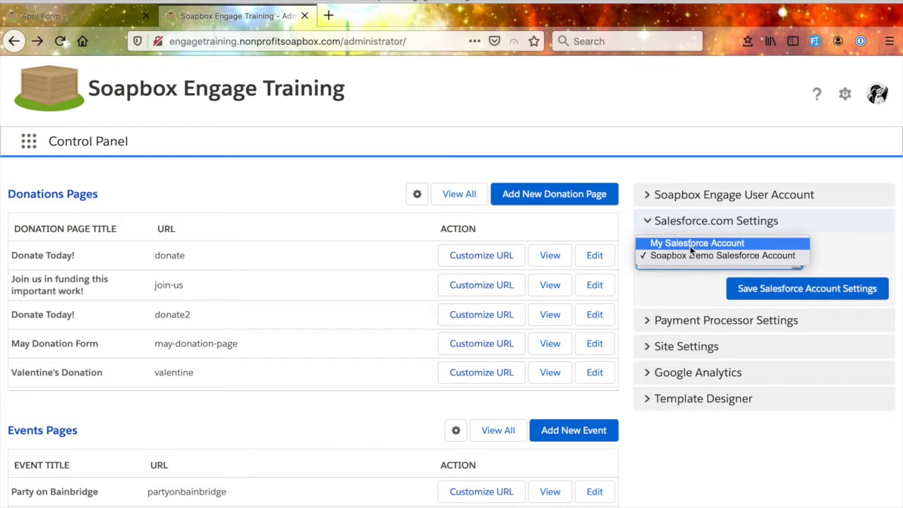
click(691, 243)
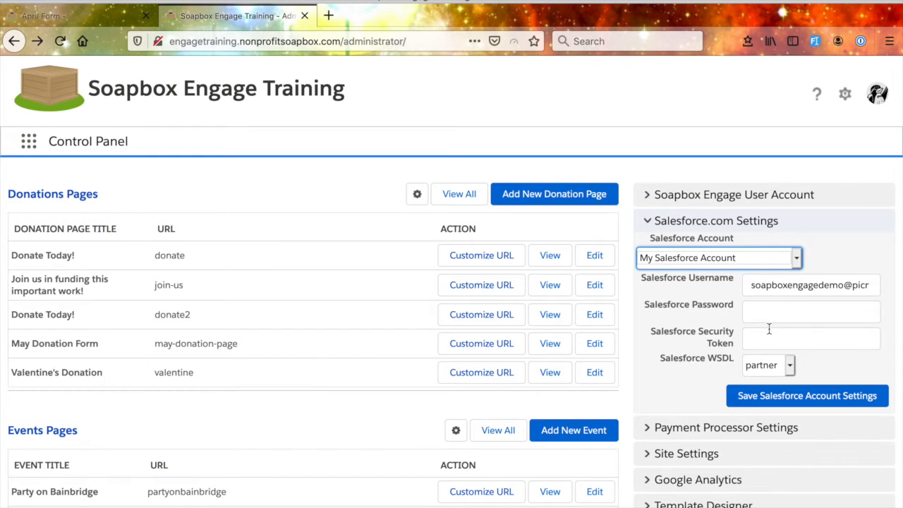
scroll(769, 329, down, 1)
scroll(771, 332, down, 1)
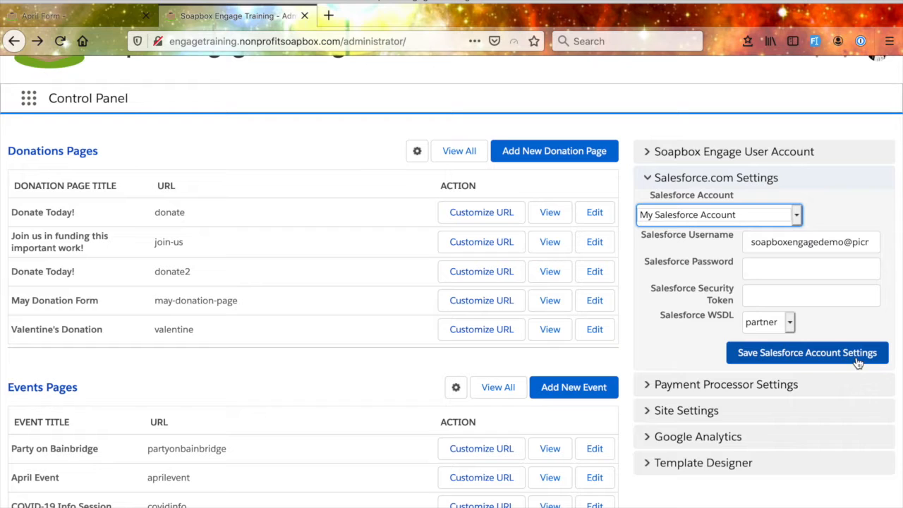
click(797, 216)
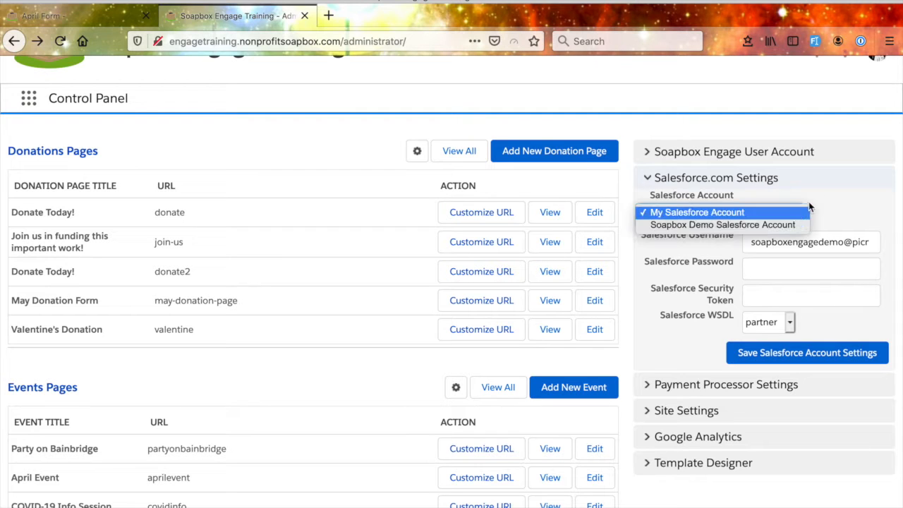
click(812, 208)
click(740, 178)
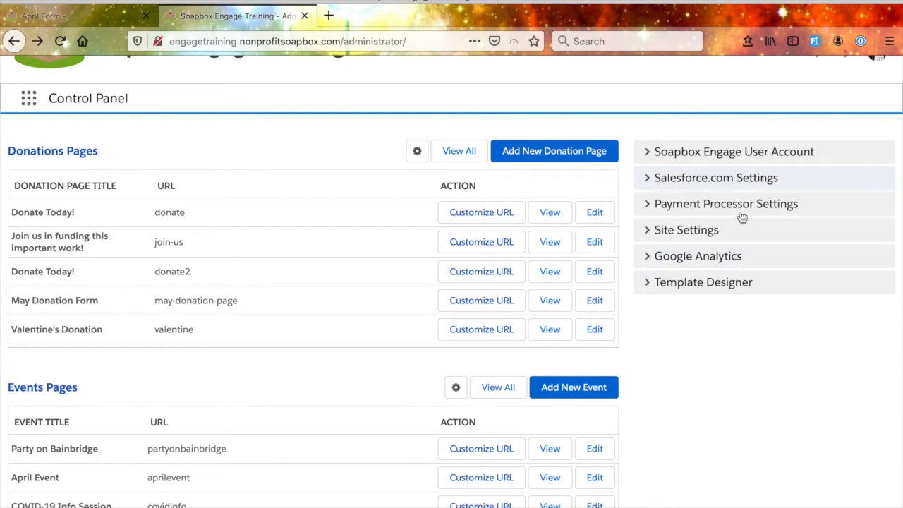
Step: Compare the URLs of the Stay in Touch! and April forms under Forms Pages with the published April Form's web address
scroll(784, 364, down, 2)
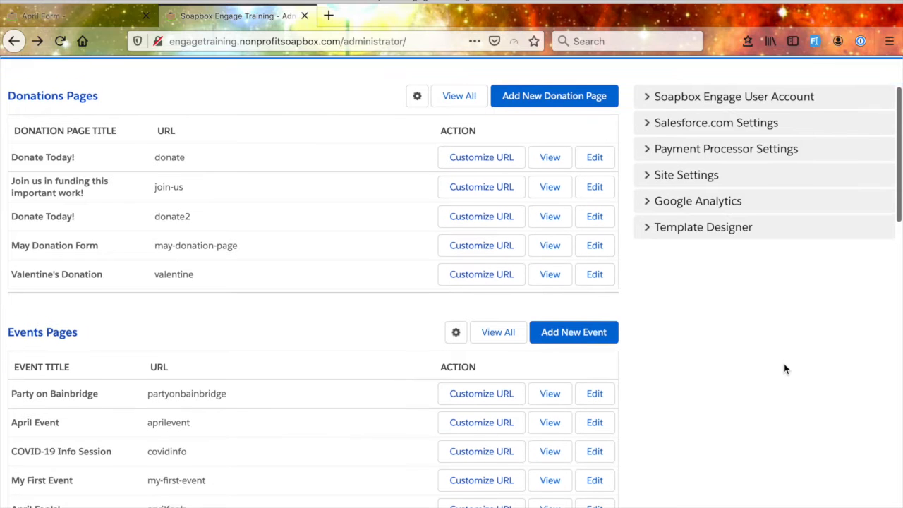
scroll(784, 365, down, 15)
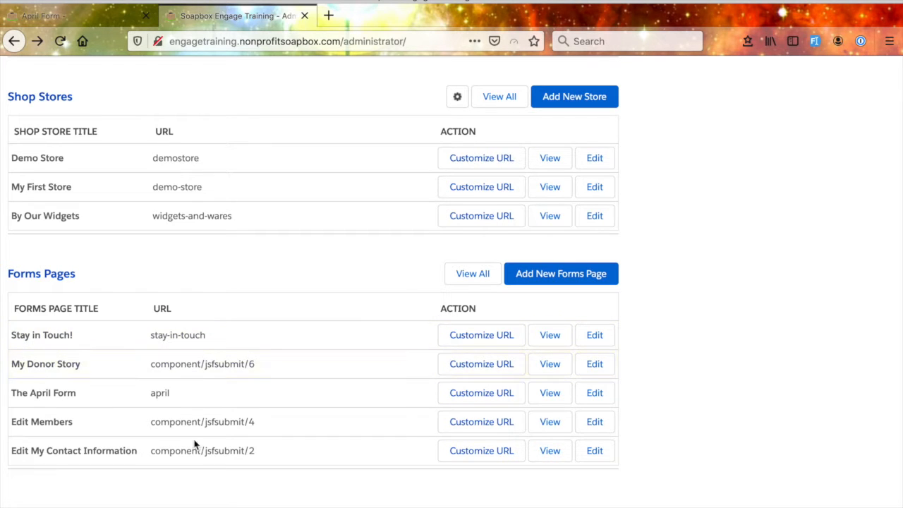
scroll(210, 475, down, 1)
drag(210, 345, 132, 341)
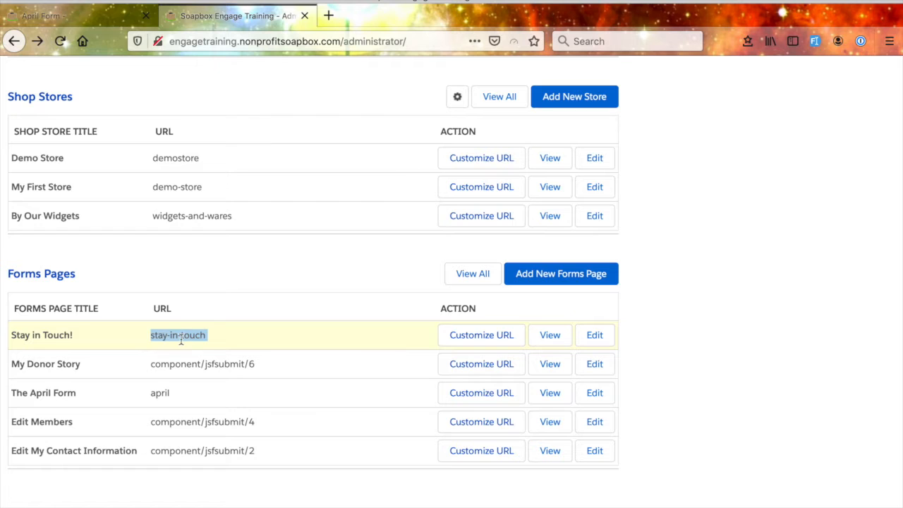
click(101, 15)
drag(170, 41, 343, 44)
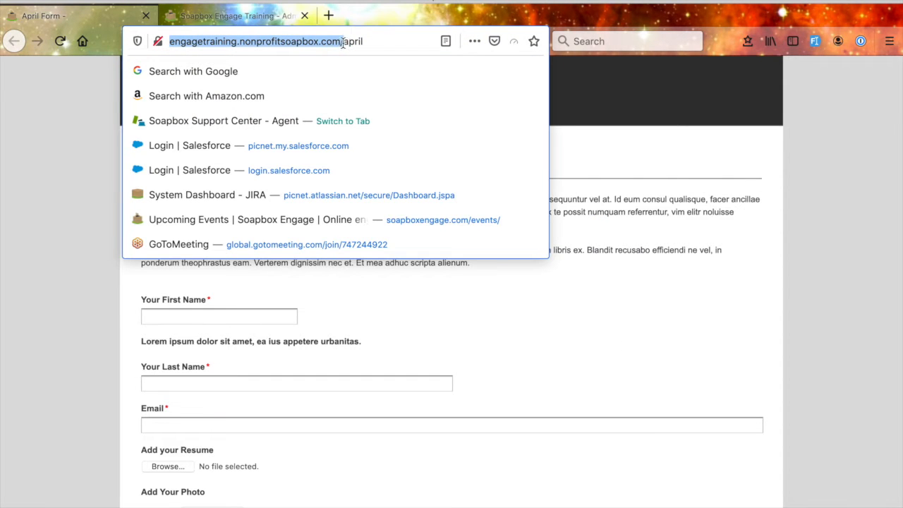
click(367, 42)
drag(344, 41, 370, 43)
click(255, 18)
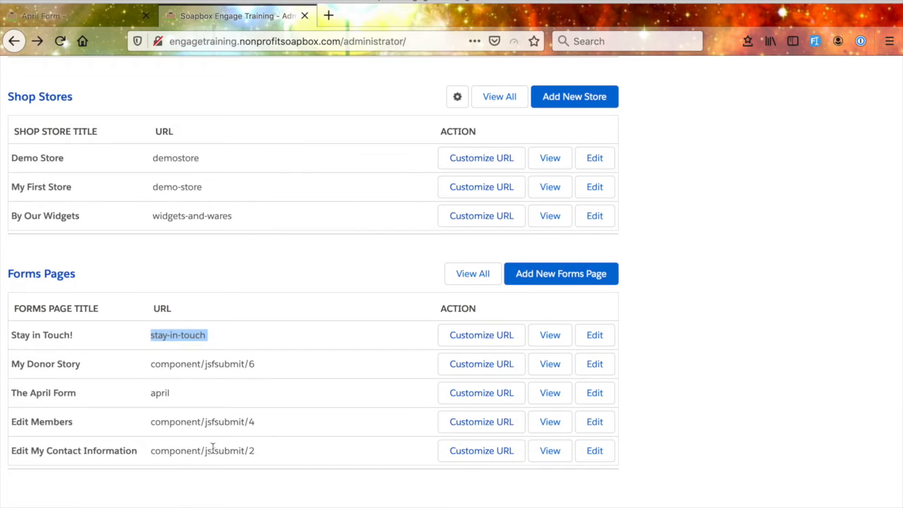
drag(176, 394, 141, 395)
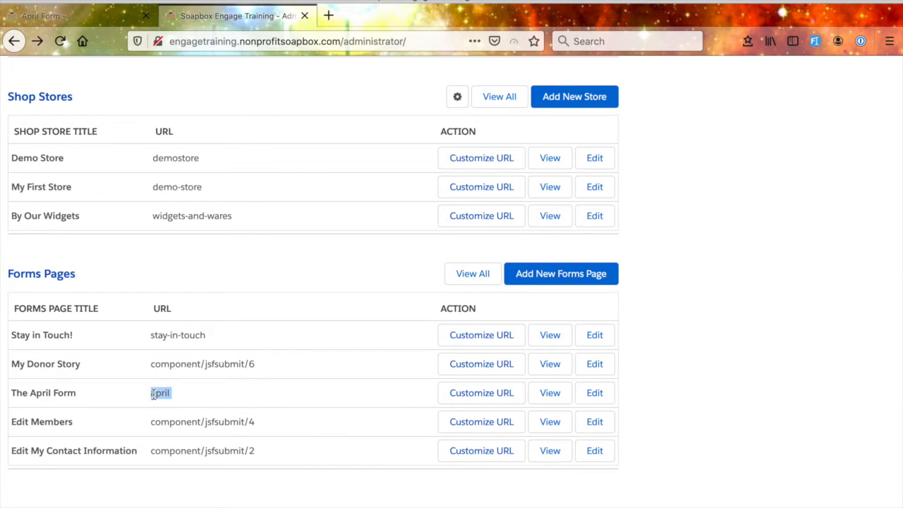
Step: Customize The April Form's URL by setting its page link to aprilfools, and save it
click(477, 393)
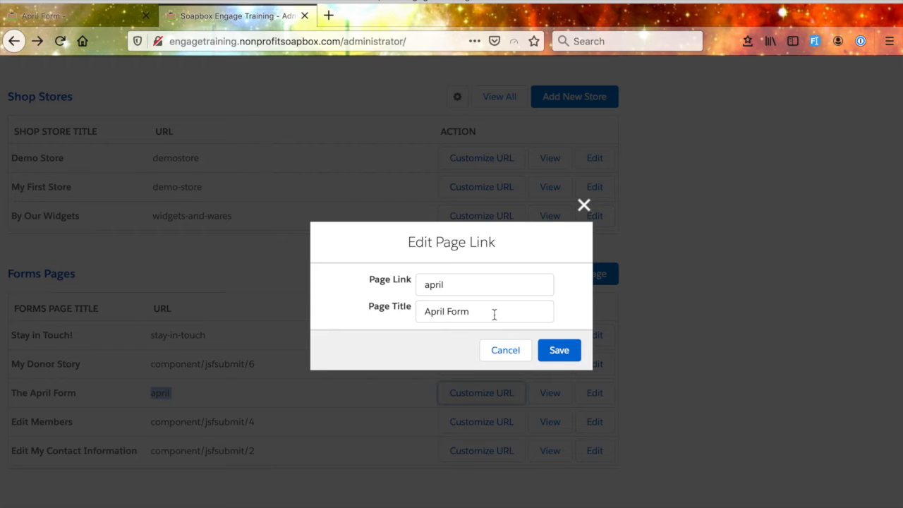
click(476, 284)
text(fools)
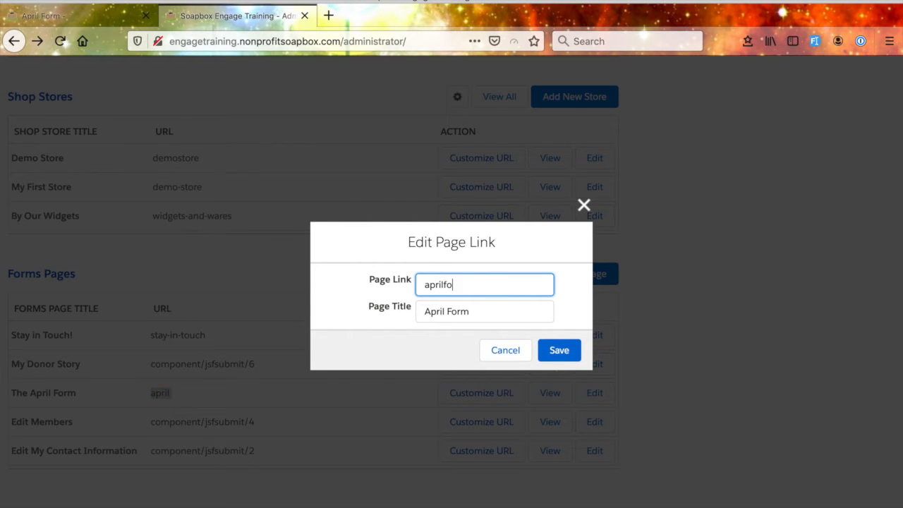
click(558, 351)
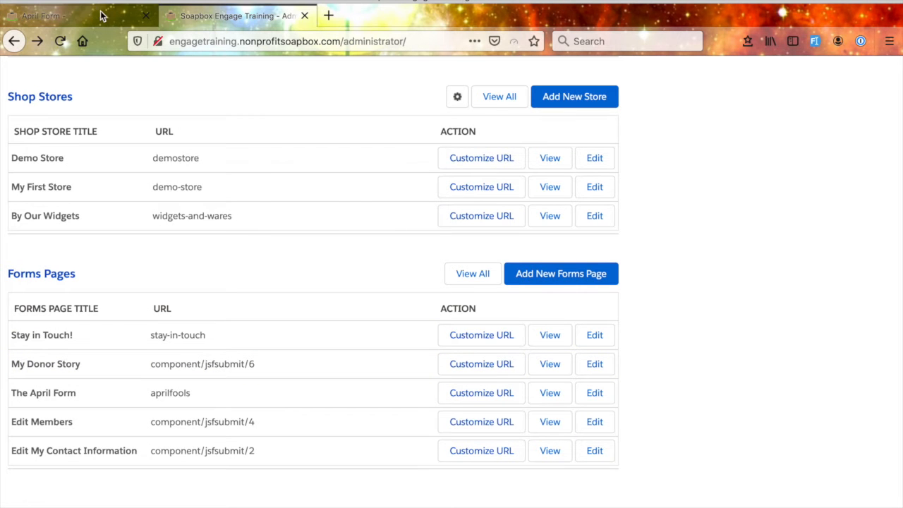
Step: Load the April Form at engagetraining.nonprofitsoapbox.com/aprilfools to test the new link, and return to the control panel
click(42, 16)
click(371, 40)
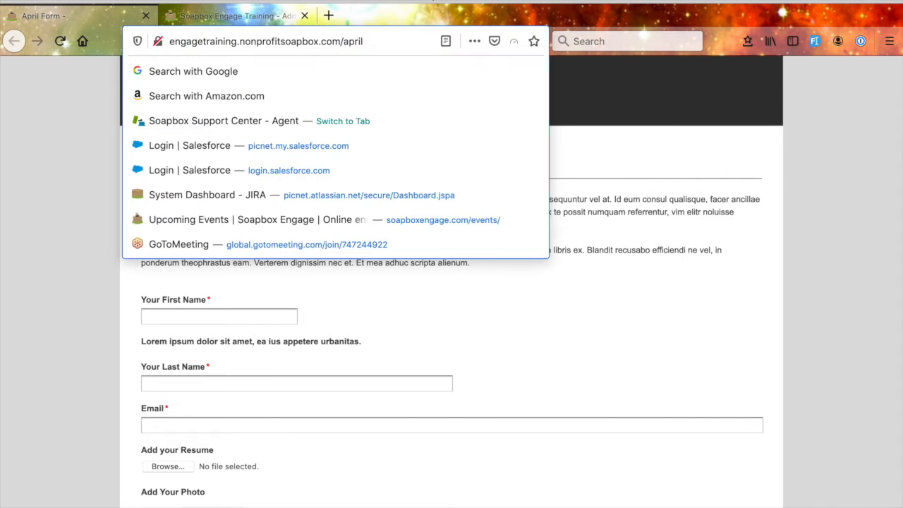
text(fools)
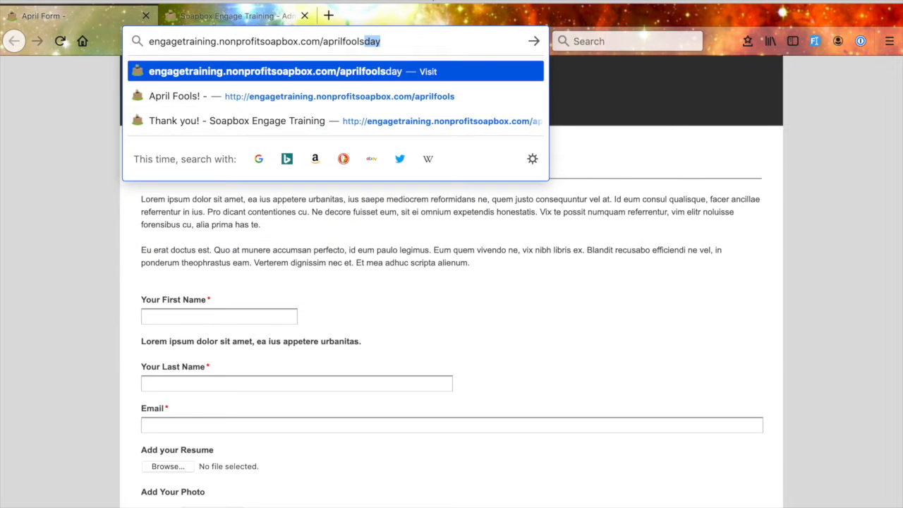
key(BackSpace)
key(Return)
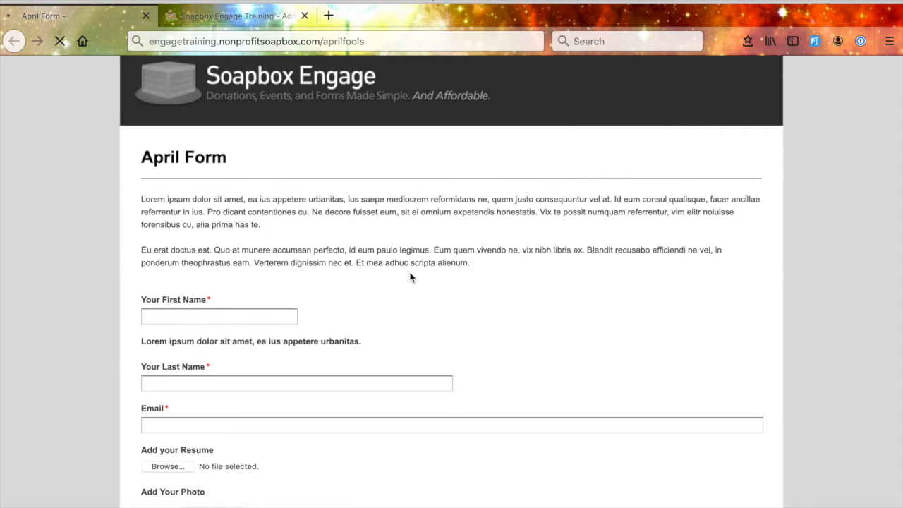
key(ctrl+Tab)
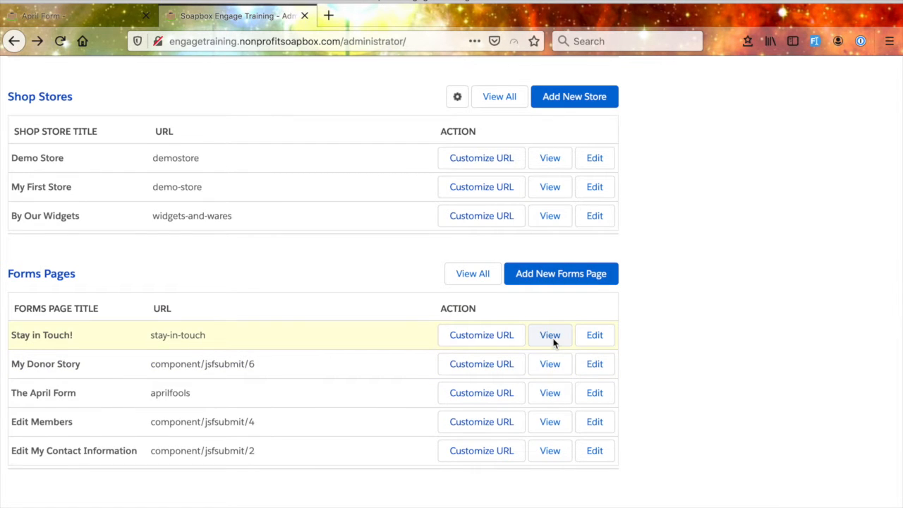
Step: View The April Form's published page, return to the control panel, and open the full list of forms
click(550, 392)
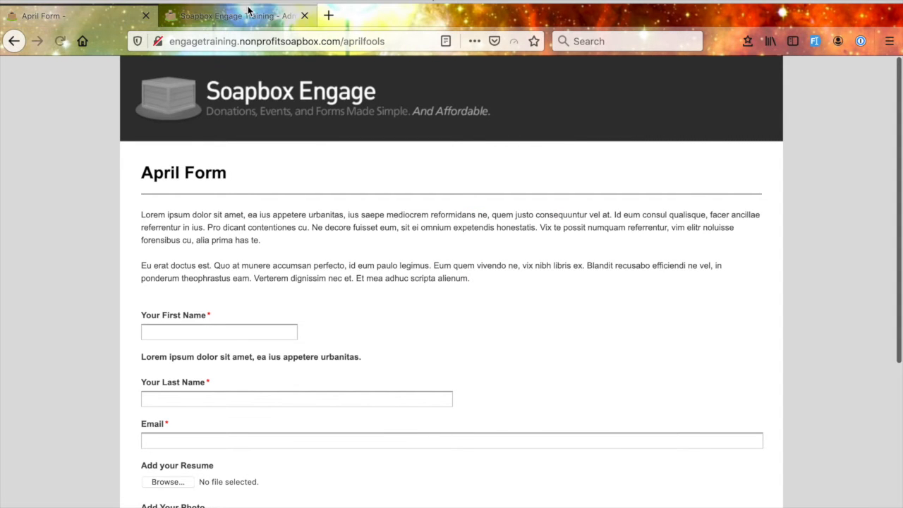
click(248, 10)
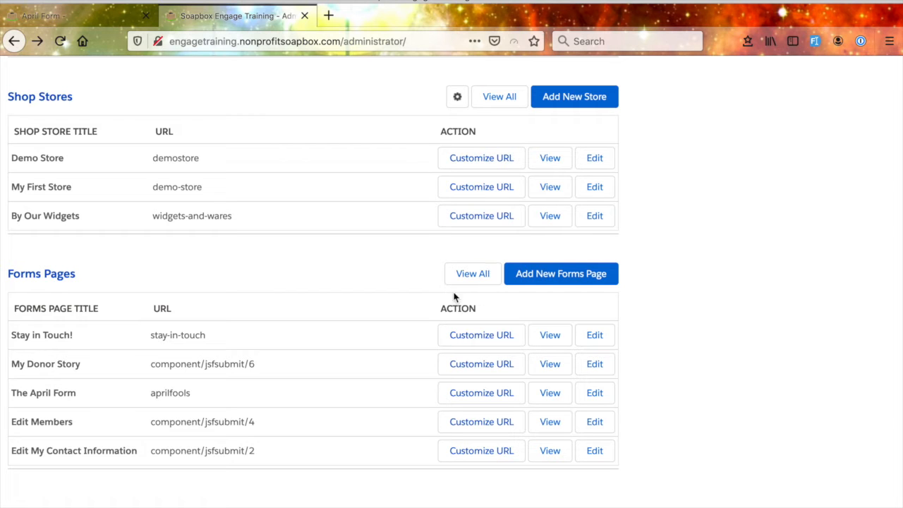
click(474, 282)
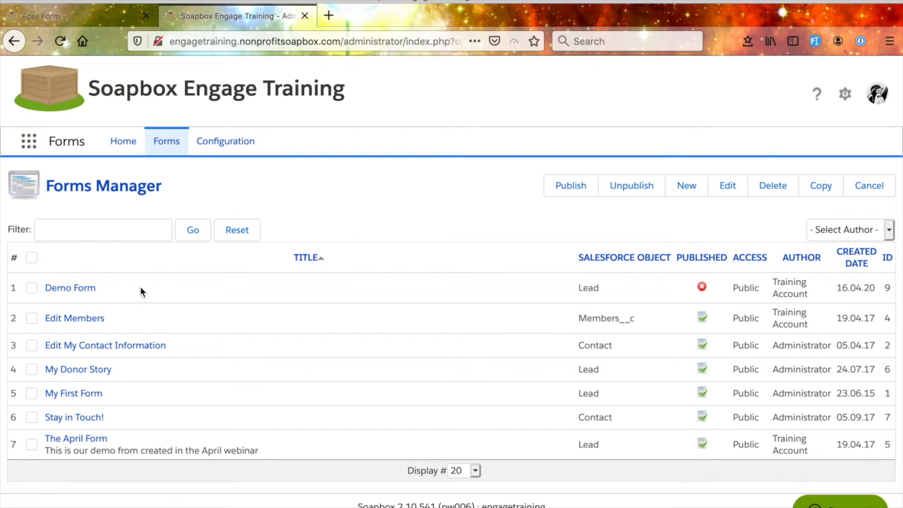
Step: Select Demo Form, Edit Members and Edit My Contact Information in the forms list, and clear the selection again
click(32, 288)
click(32, 319)
click(32, 346)
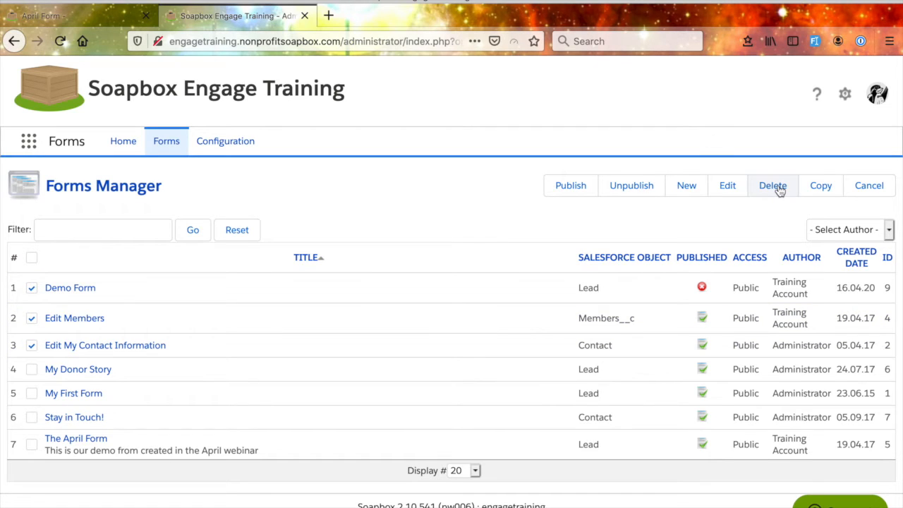
click(31, 346)
click(32, 319)
click(32, 288)
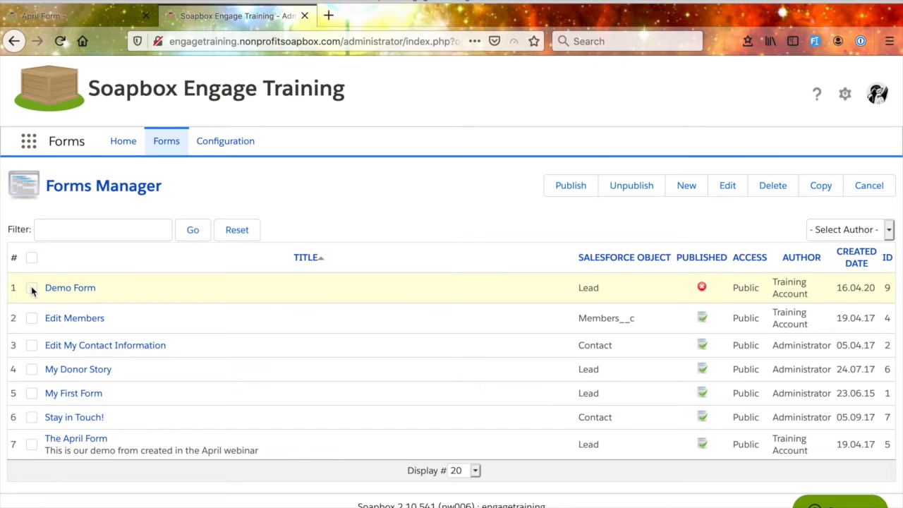
Step: Open the selected Demo Form, look over its details, and return to the forms list without saving
click(32, 289)
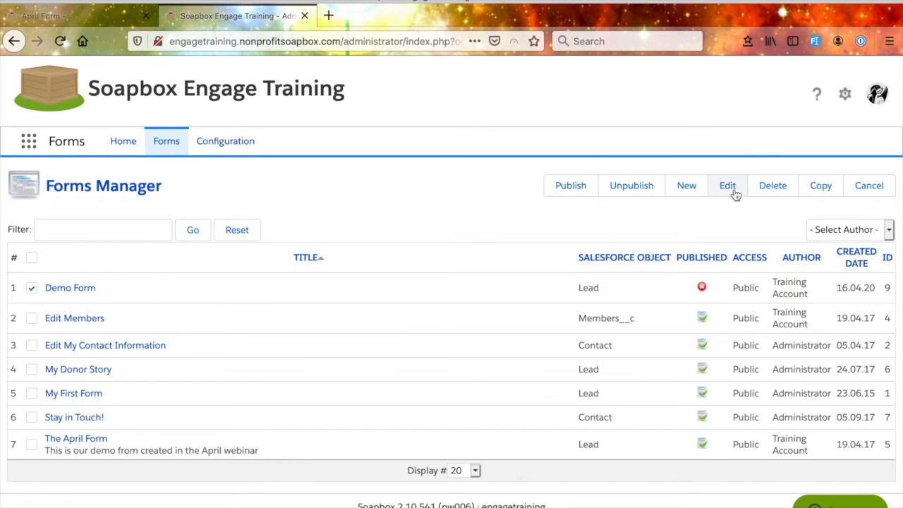
click(688, 187)
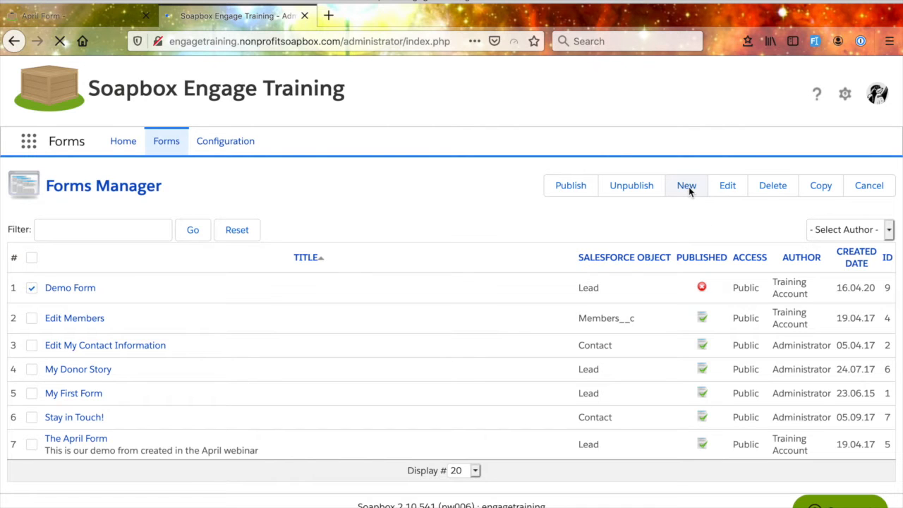
scroll(572, 357, down, 3)
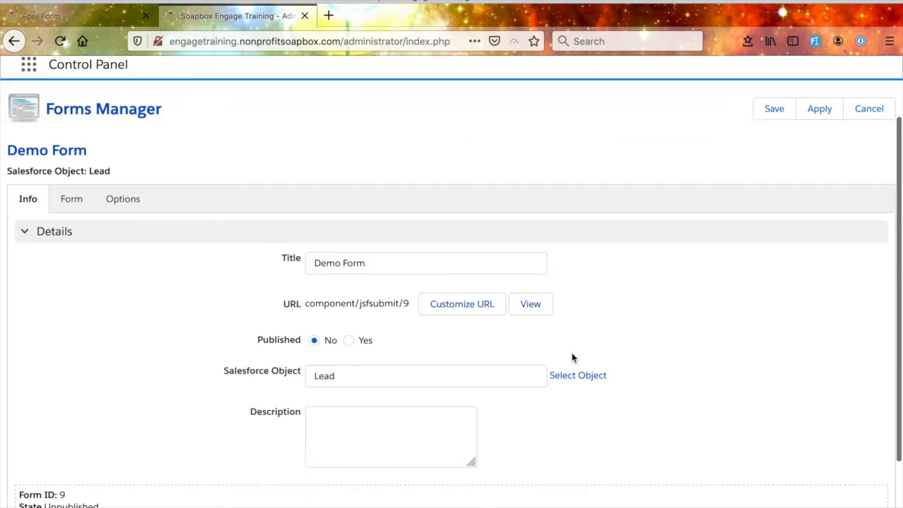
scroll(573, 357, up, 3)
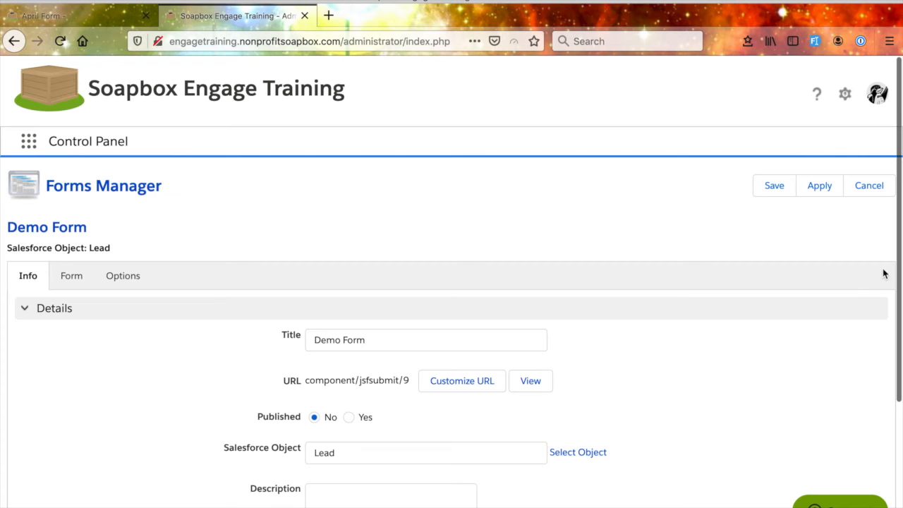
click(875, 187)
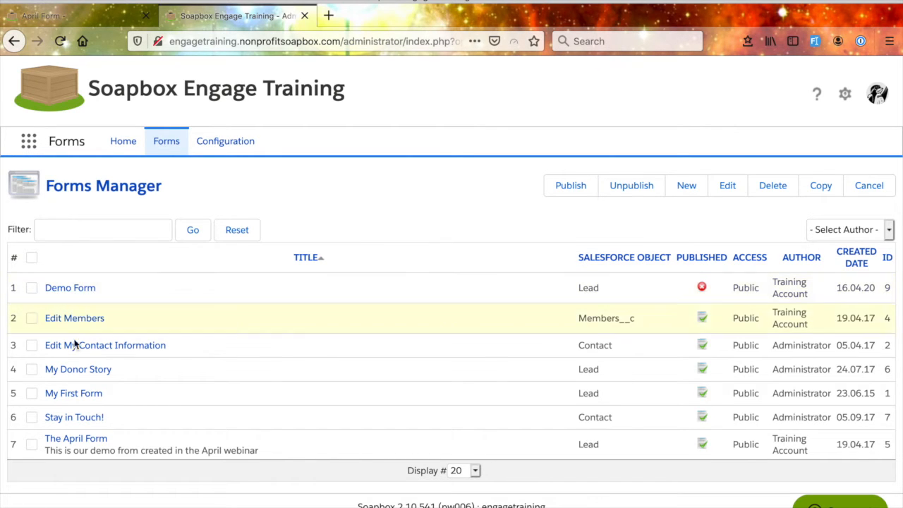
Step: Inspect The April Form's Info details, form elements and Options, and close it without saving
click(76, 441)
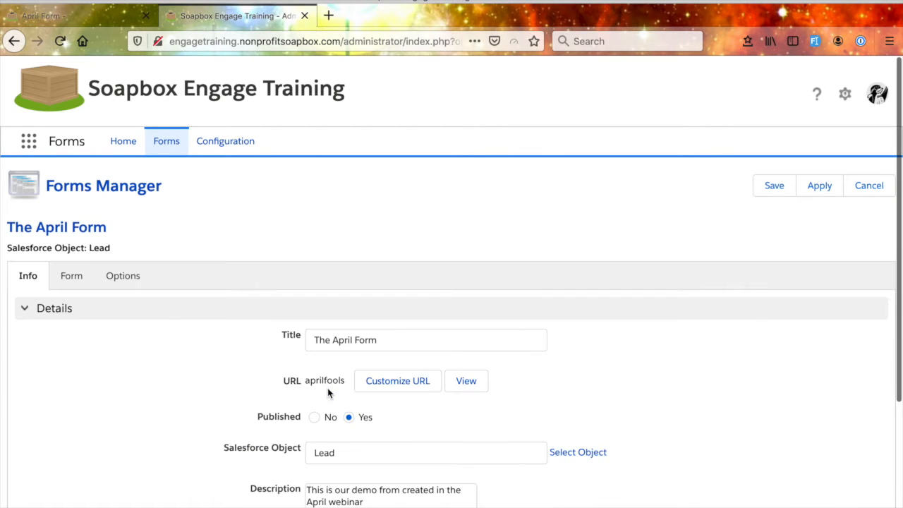
scroll(328, 393, down, 2)
scroll(64, 254, up, 1)
scroll(63, 261, down, 1)
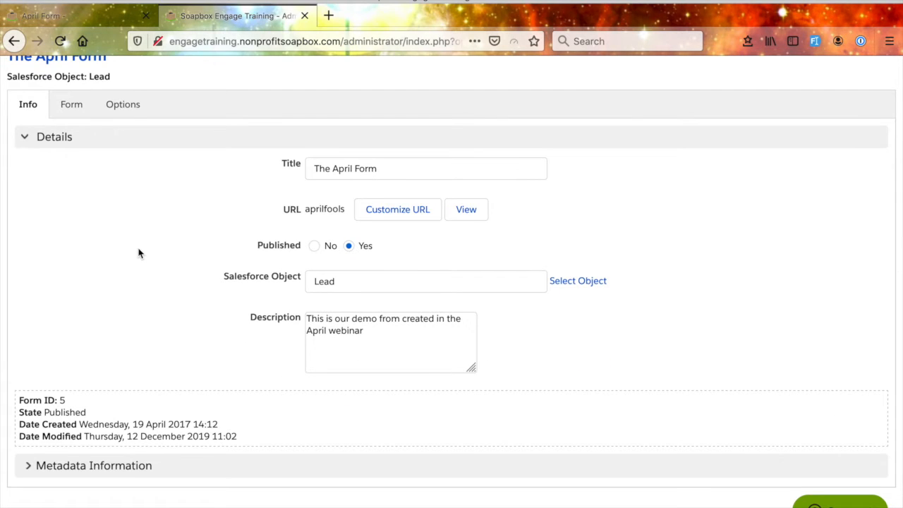
scroll(125, 218, up, 1)
scroll(124, 218, down, 1)
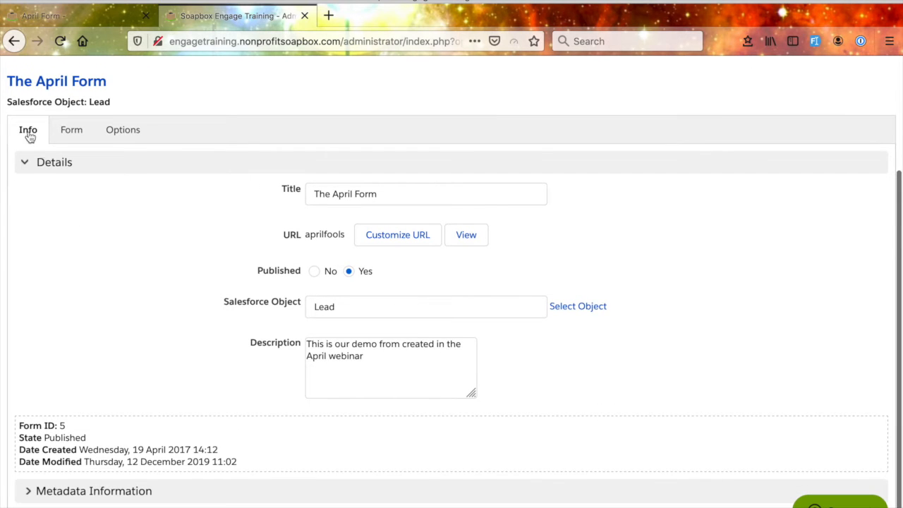
click(67, 136)
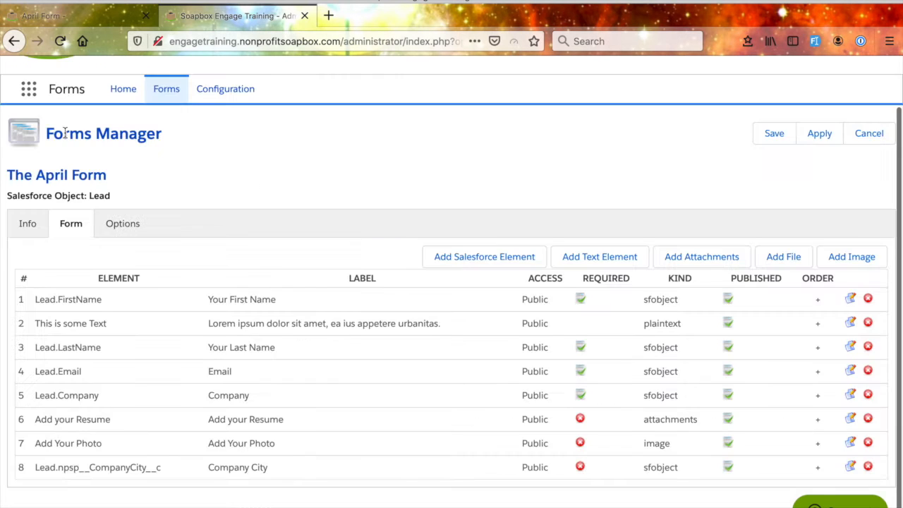
click(130, 230)
click(29, 279)
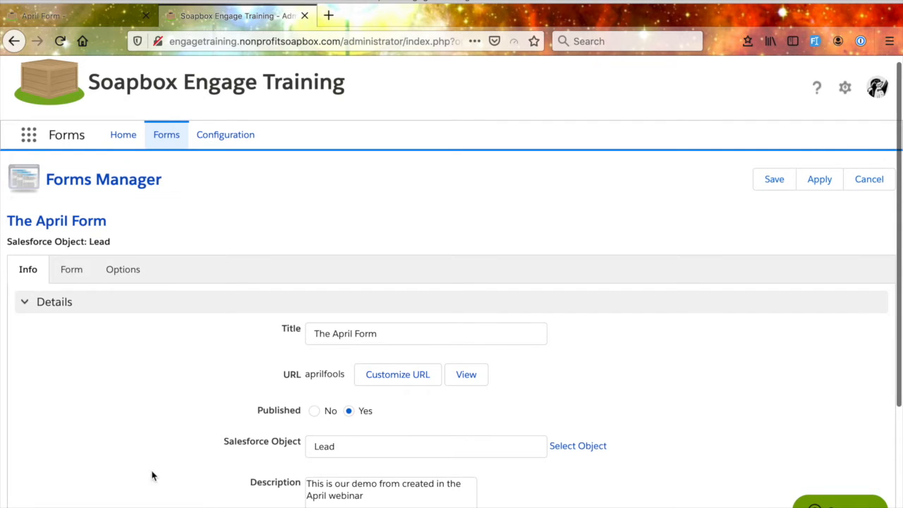
click(872, 181)
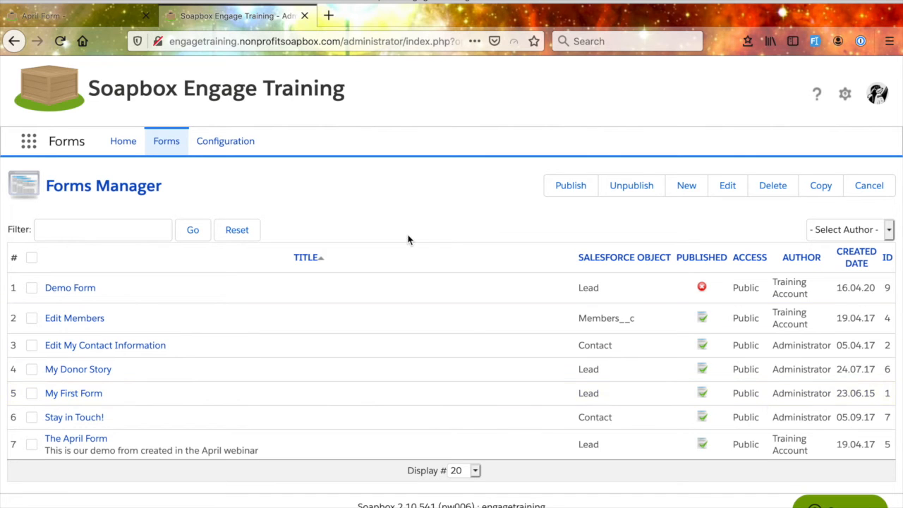
Step: Review the Forms configuration options for SBX Core CSS and attachments, and leave them unsaved
click(231, 144)
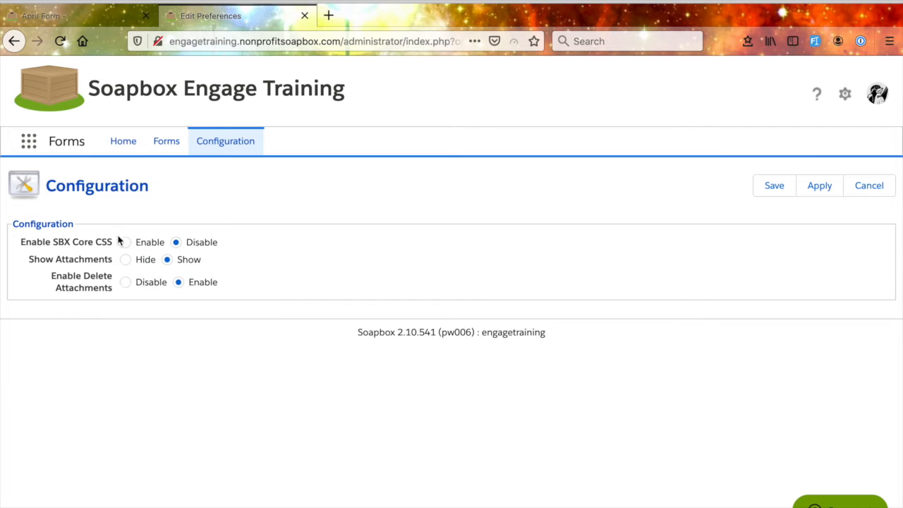
mouse_move(26, 242)
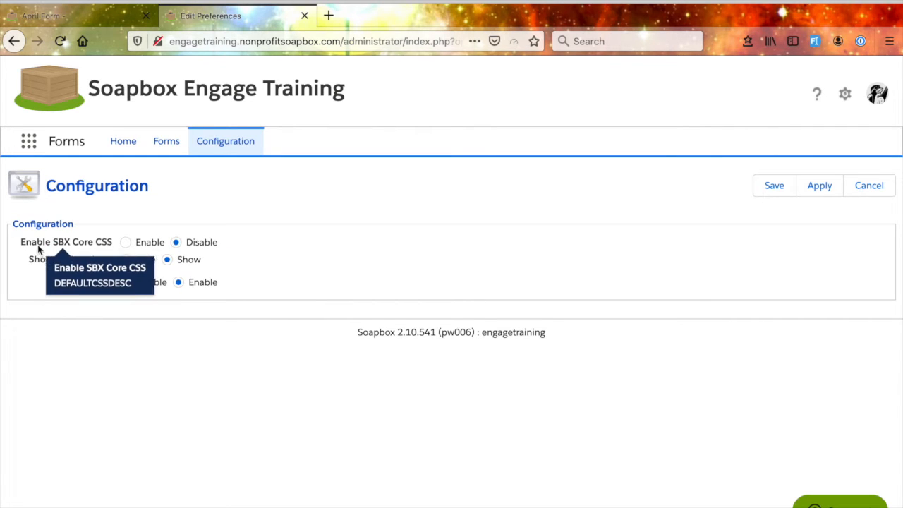
mouse_move(98, 251)
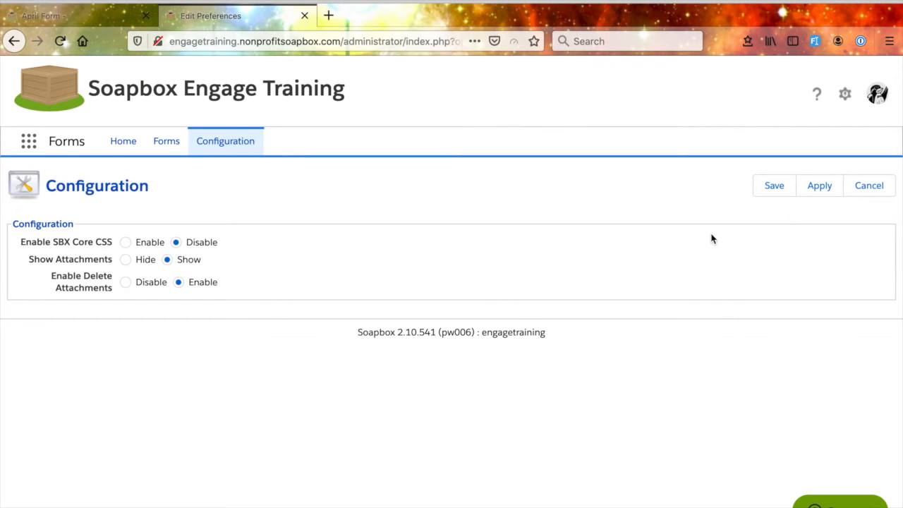
click(870, 186)
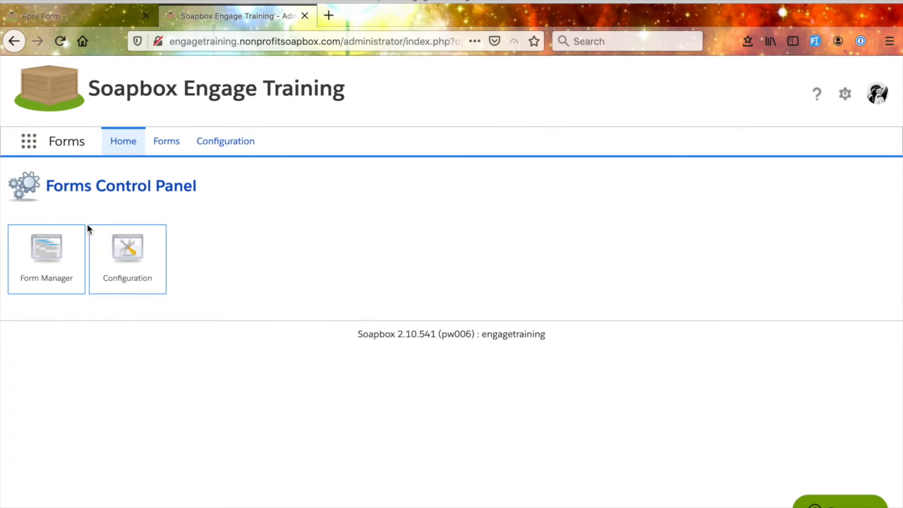
Step: Create a new form in the Forms Manager and title it Recorded Webinar
click(54, 262)
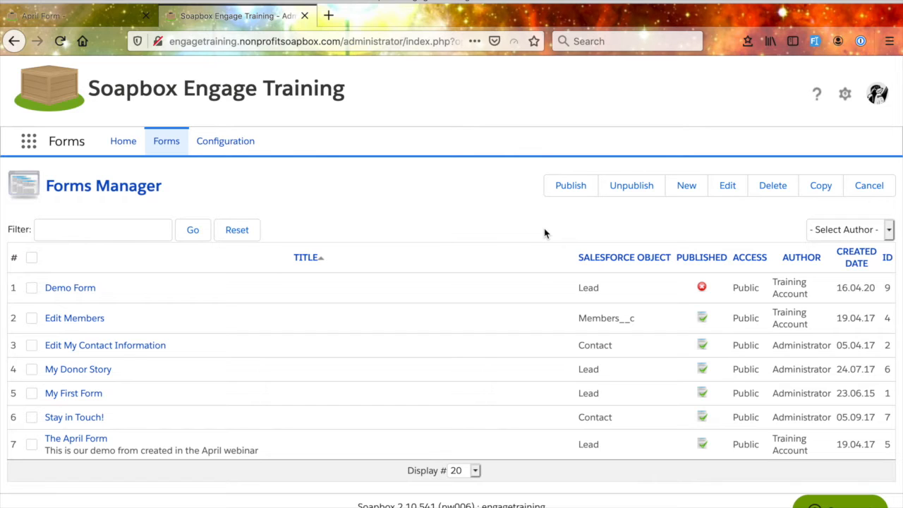
click(690, 194)
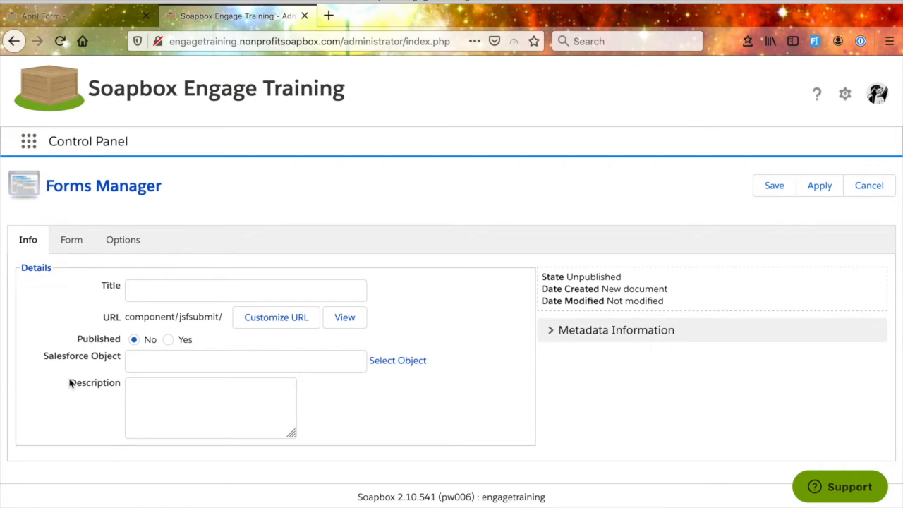
click(168, 288)
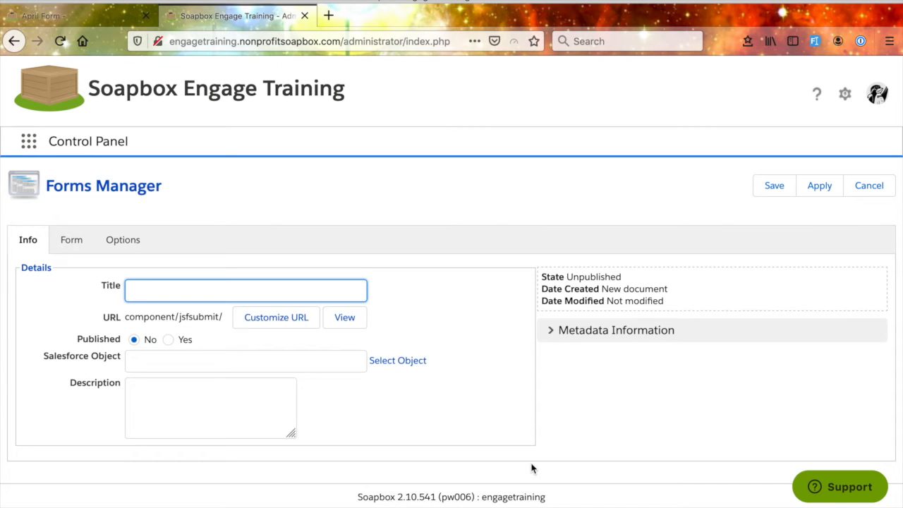
text(Recorded)
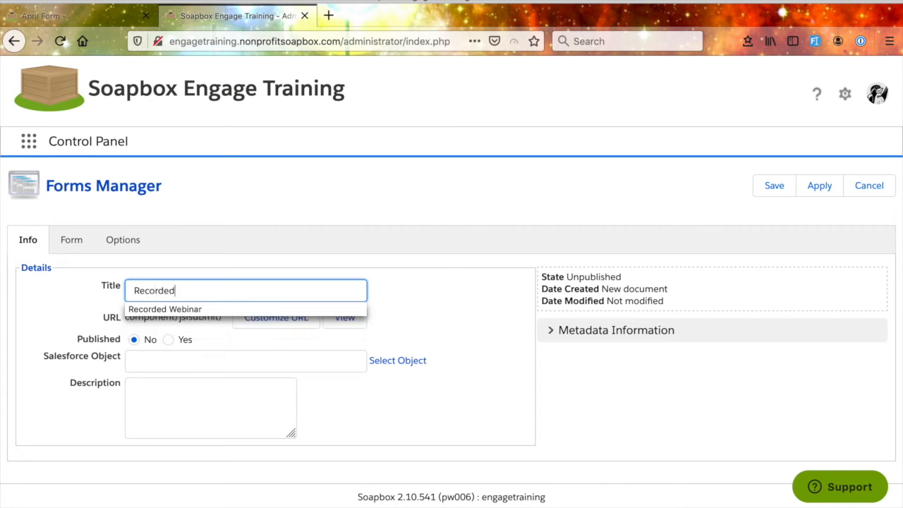
key(Down)
key(Return)
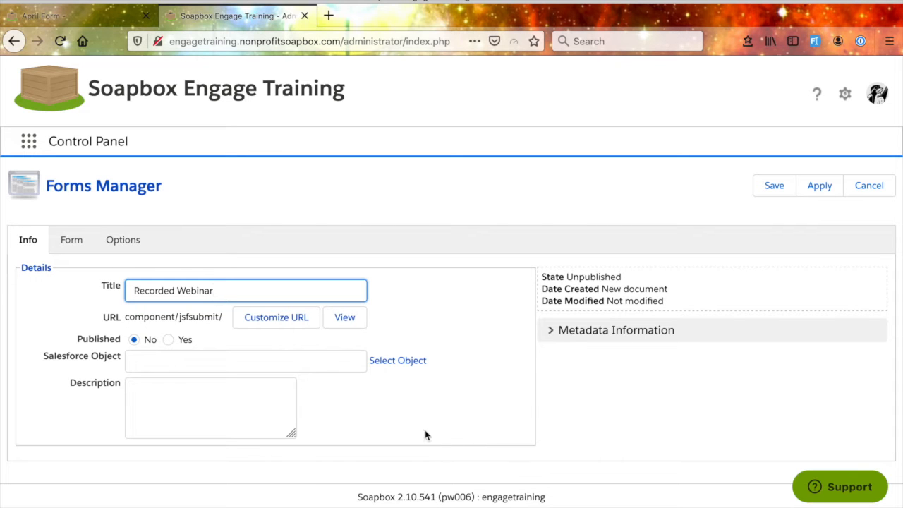
Step: Assign Lead as the new form's Salesforce object from the list of available objects
click(416, 361)
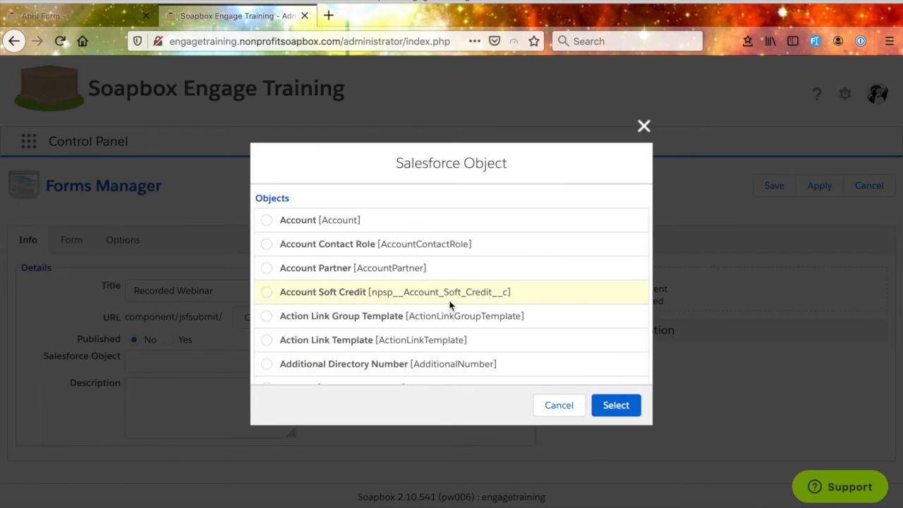
scroll(451, 304, down, 10)
scroll(452, 306, down, 15)
scroll(452, 305, down, 15)
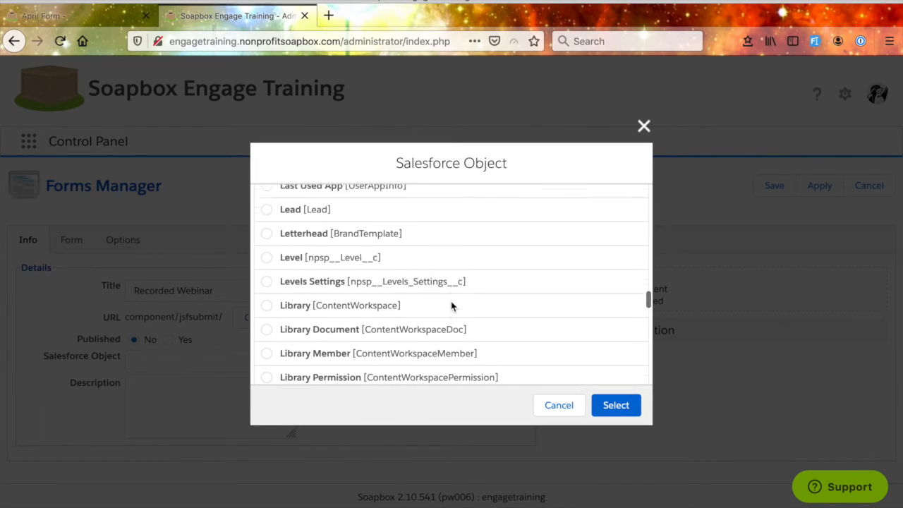
scroll(452, 306, down, 1)
click(267, 198)
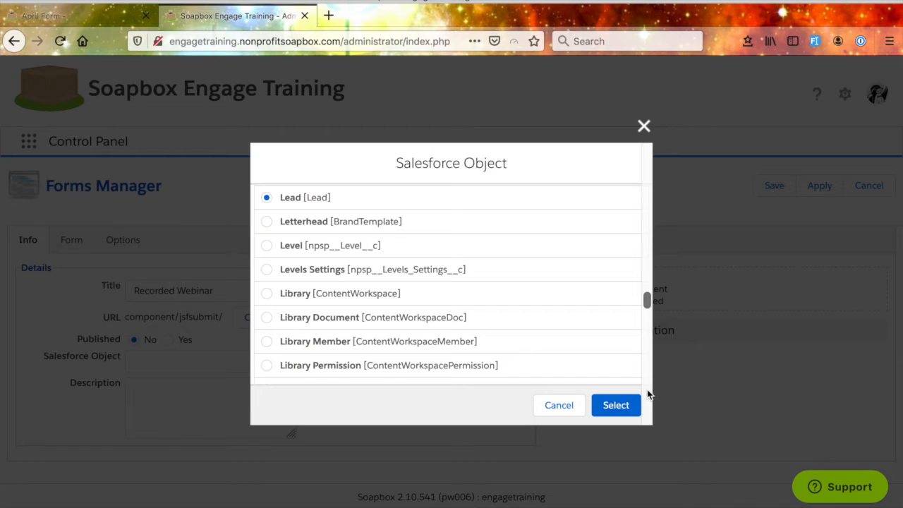
scroll(480, 345, up, 2)
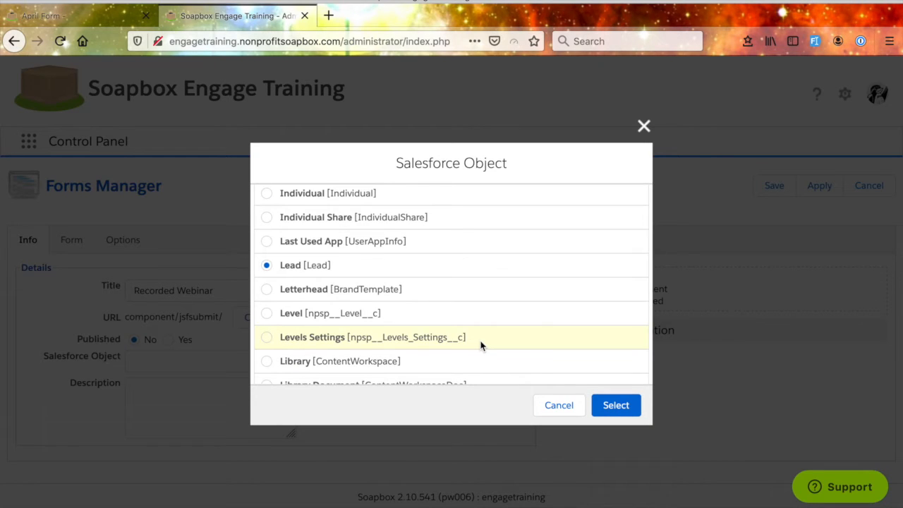
scroll(537, 321, down, 10)
scroll(537, 322, up, 2)
scroll(536, 323, up, 20)
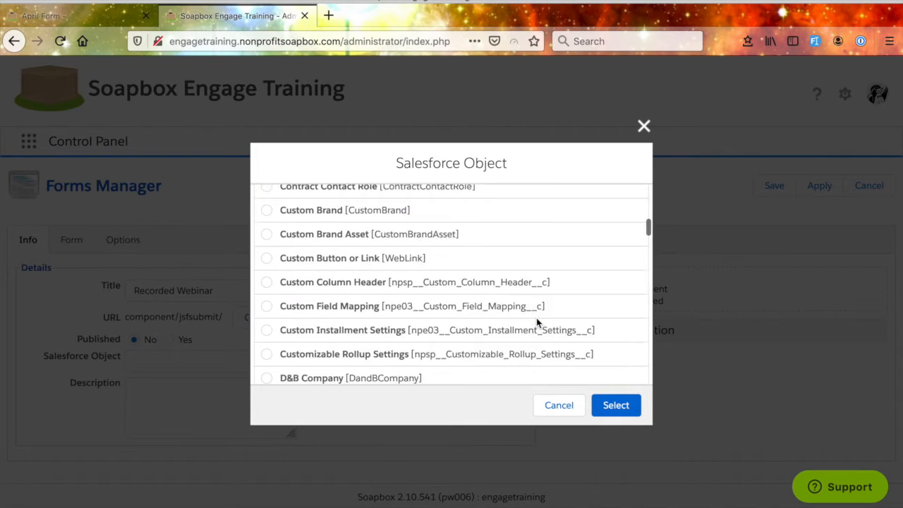
scroll(551, 321, up, 5)
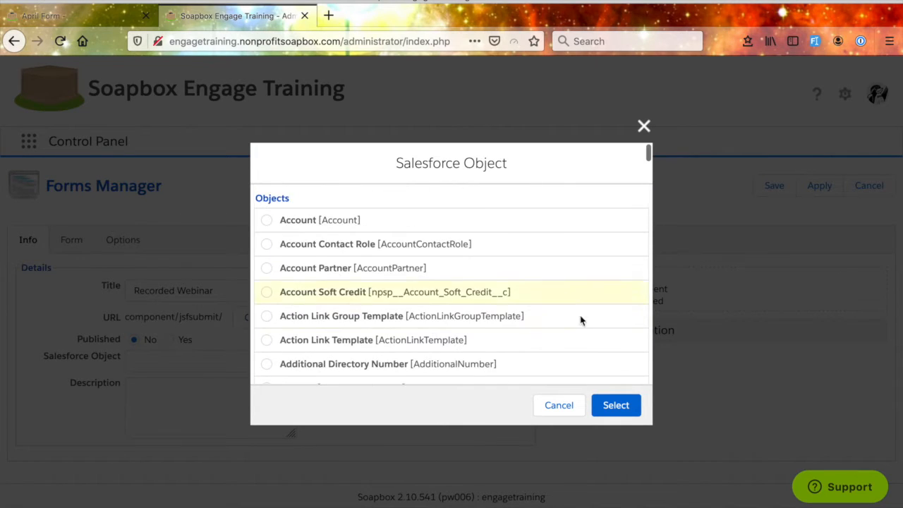
click(614, 407)
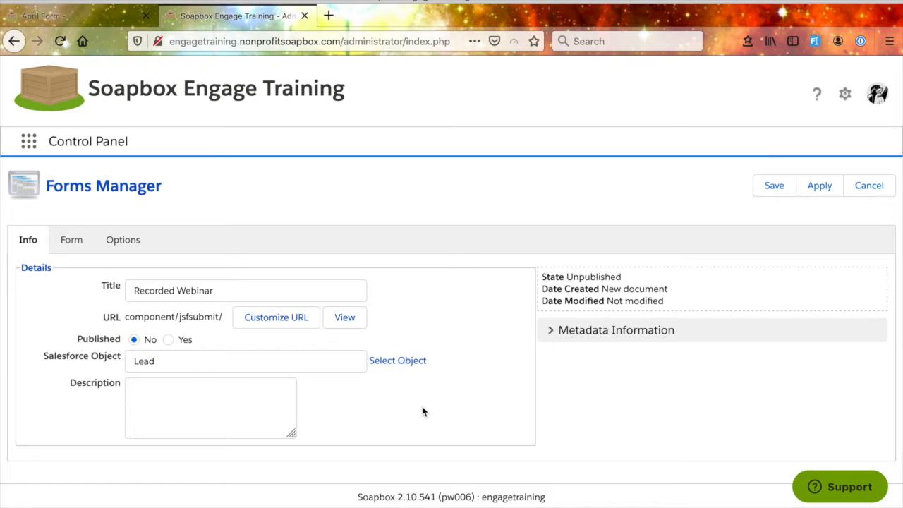
Step: Set the Recorded Webinar form to published and save it while keeping it open for editing
click(170, 342)
click(819, 187)
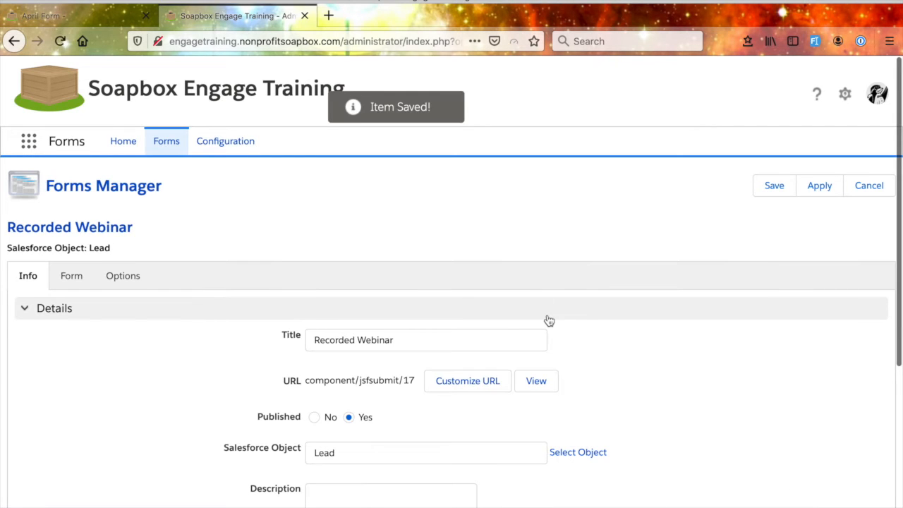
Step: Customize the Recorded Webinar form's URL with the page link recordedwebinar
scroll(548, 319, down, 1)
scroll(547, 315, down, 2)
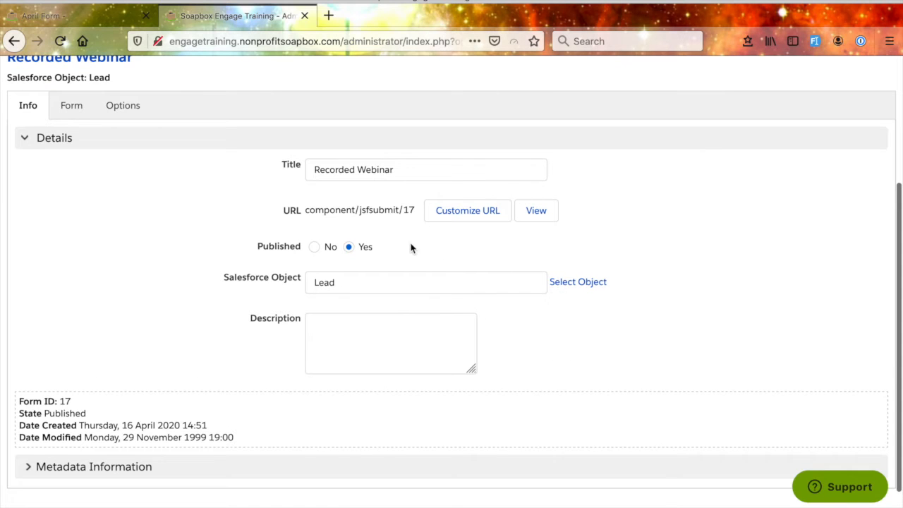
click(474, 212)
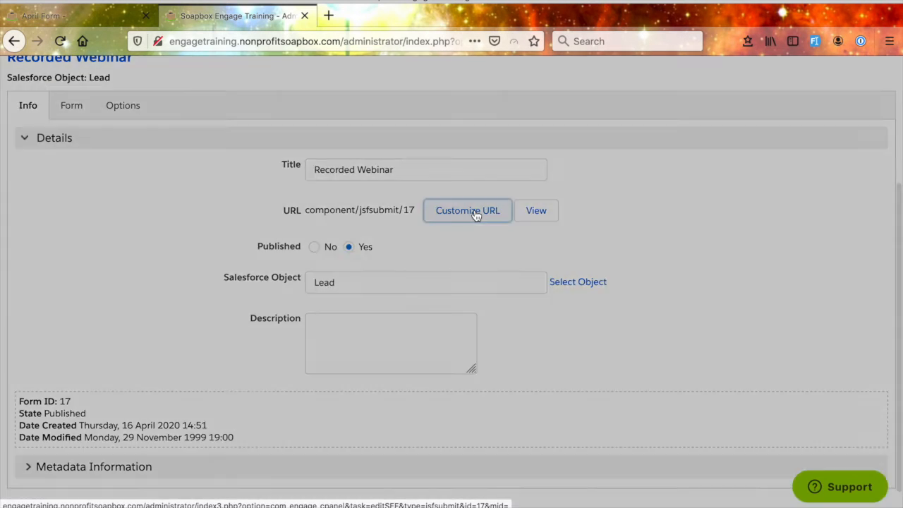
click(443, 276)
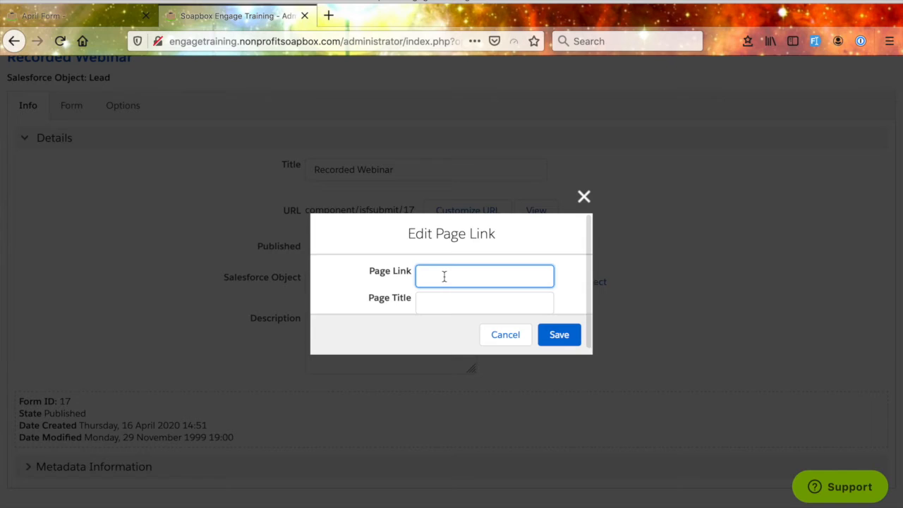
text(recer)
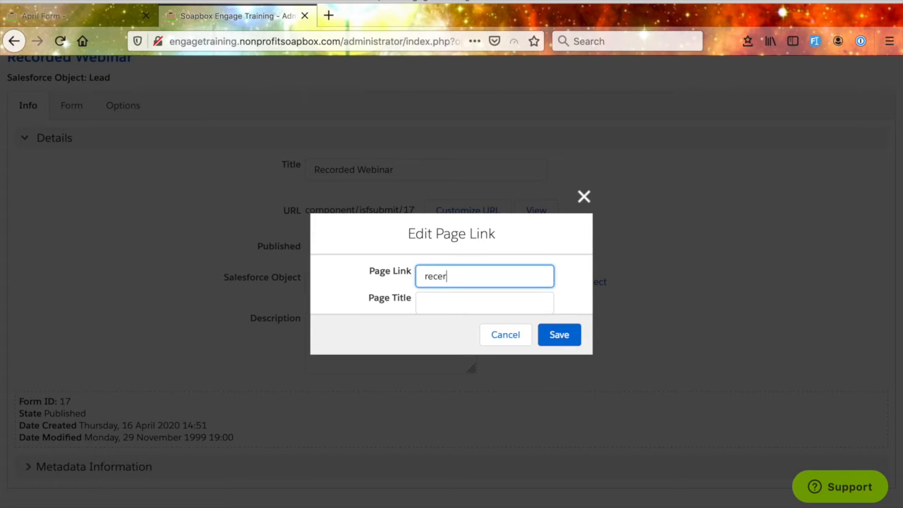
key(BackSpace)
key(BackSpace)
text(ordedwebinar)
Step: Set the page title to Recorded Webinar and save the page link settings
click(455, 303)
text(Webi)
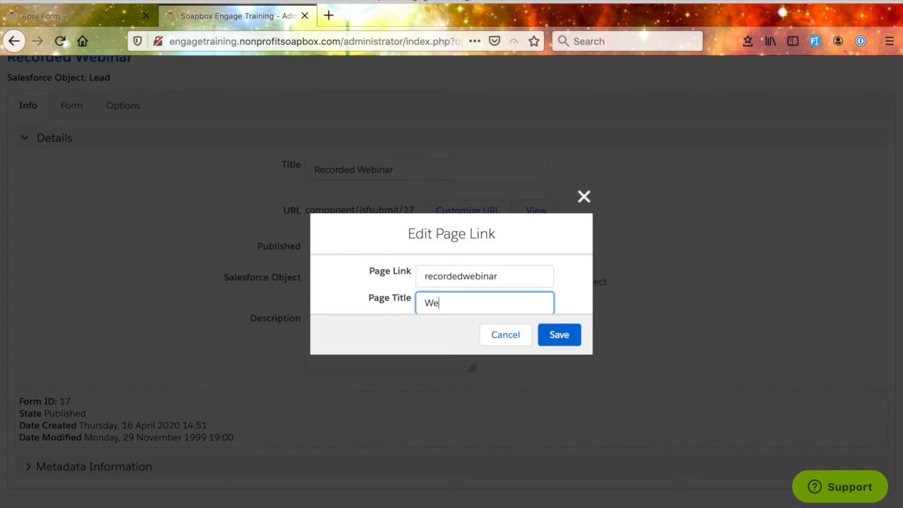
key(BackSpace)
key(BackSpace)
key(BackSpace)
key(BackSpace)
key(BackSpace)
key(BackSpace)
text(Recorded Webinar)
click(559, 336)
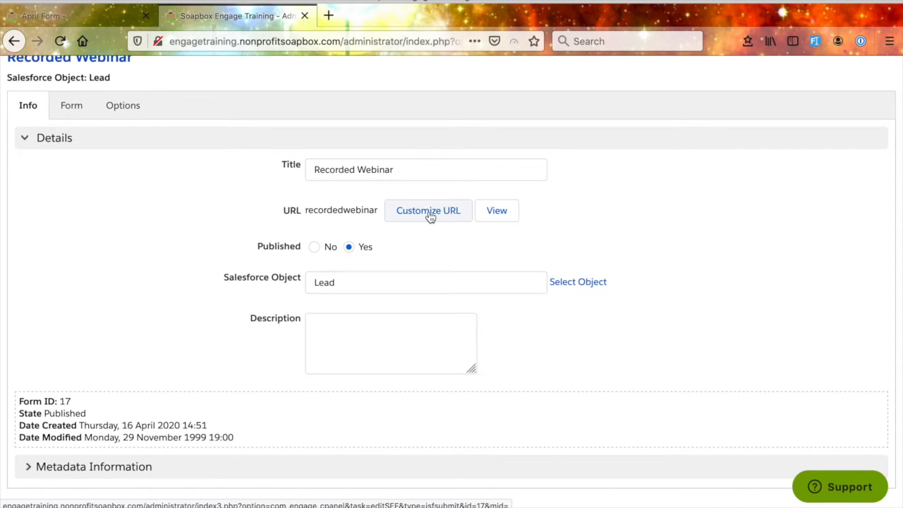
Step: View the form's public page at its custom URL, and return to the form's settings
click(496, 215)
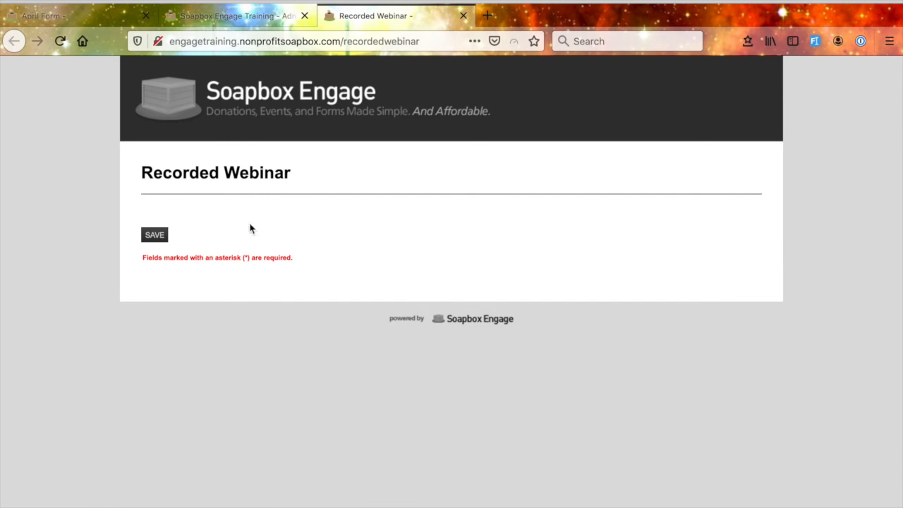
click(247, 18)
scroll(233, 392, up, 1)
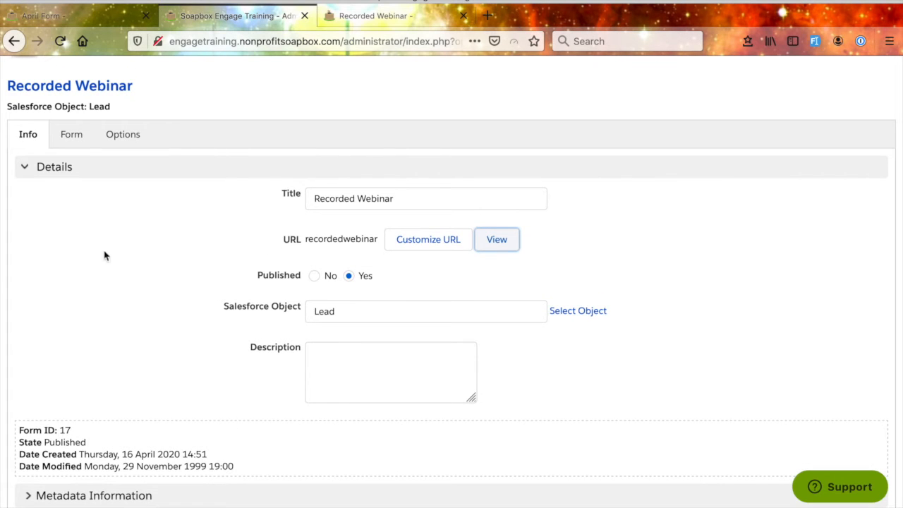
Step: Start a new Salesforce element in the form's layout and choose First Name [FirstName] as its Salesforce field
click(72, 137)
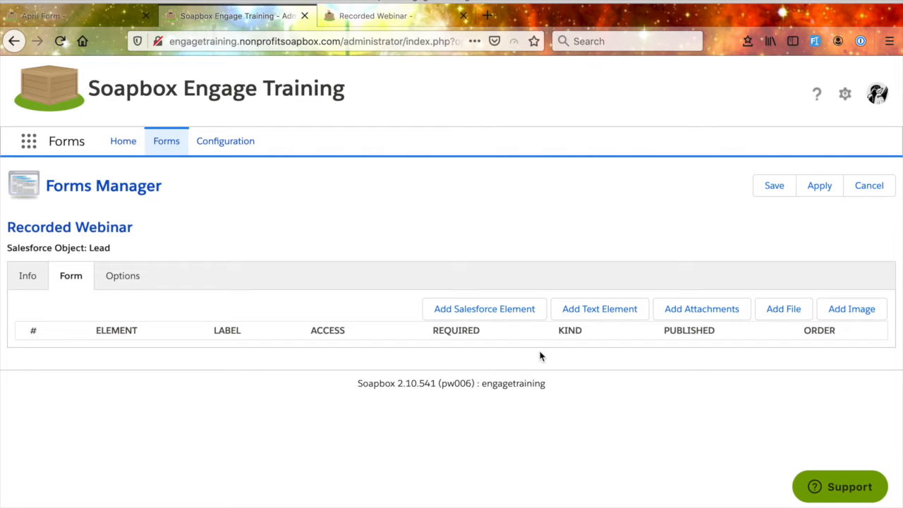
click(501, 313)
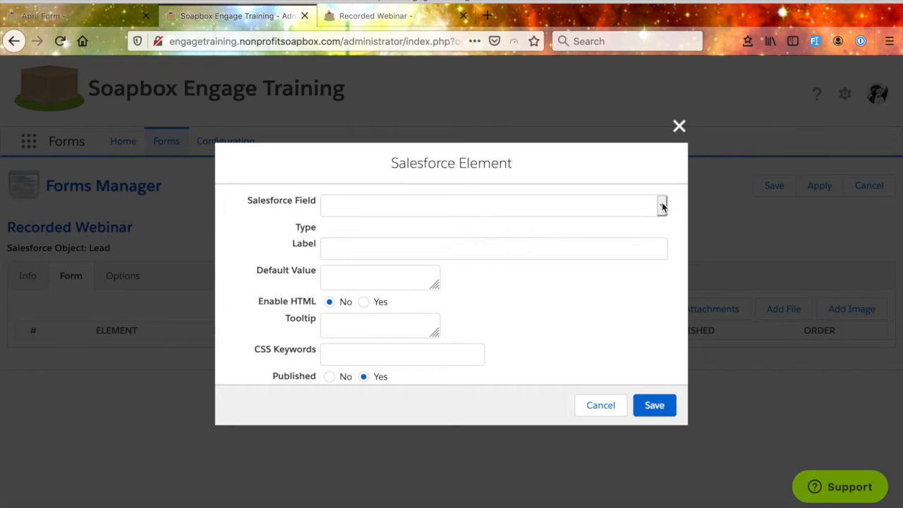
click(662, 205)
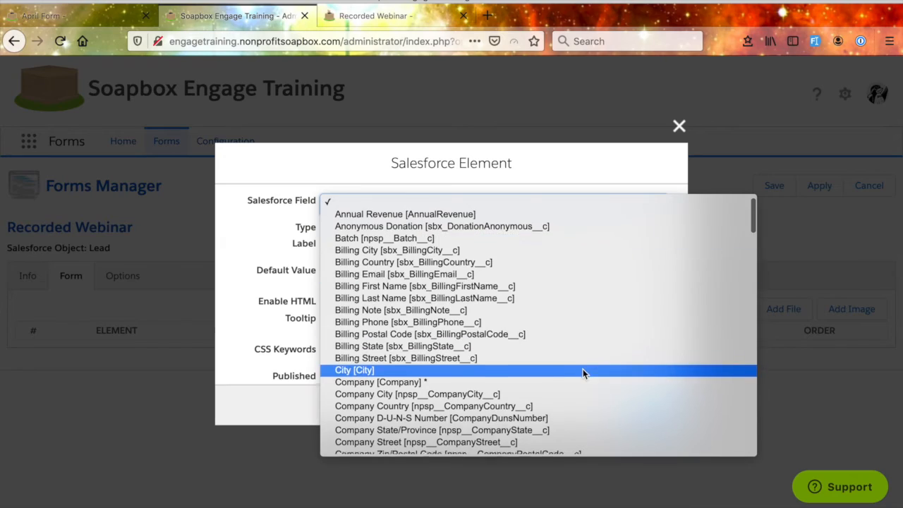
scroll(582, 374, down, 15)
scroll(583, 374, down, 10)
scroll(583, 374, up, 20)
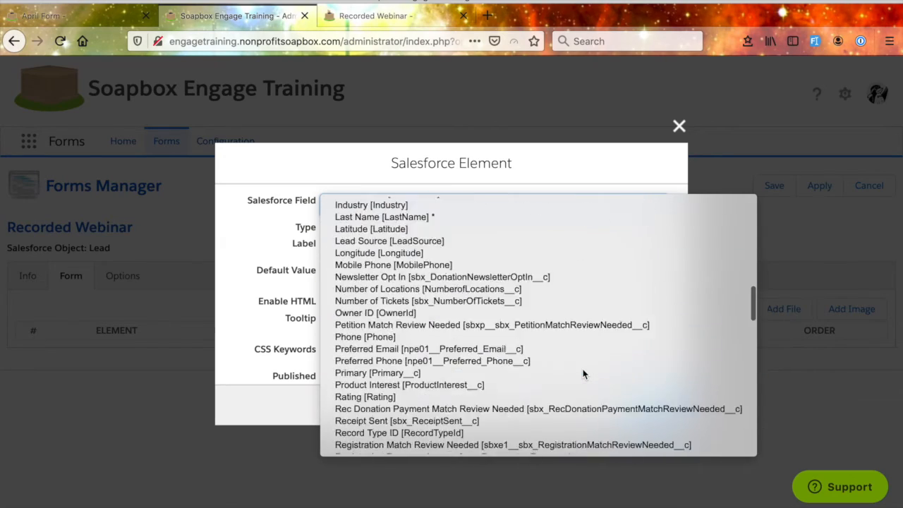
scroll(582, 374, up, 3)
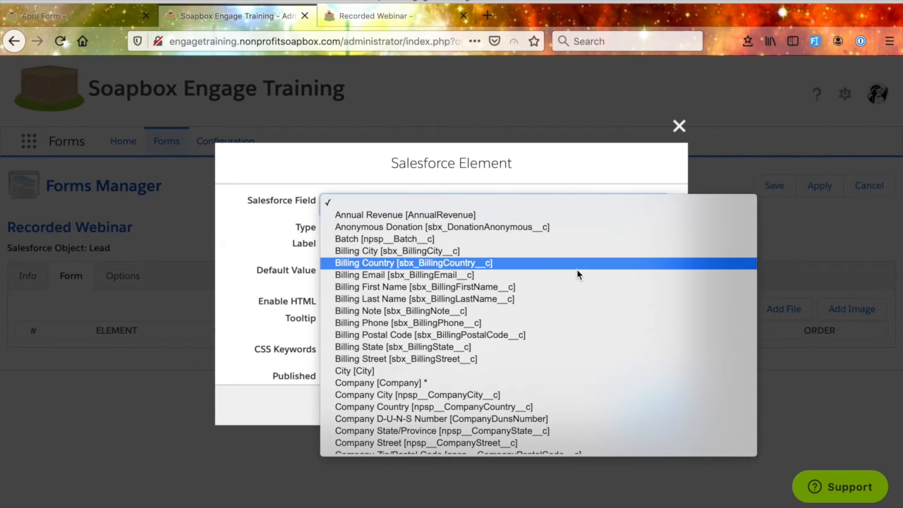
scroll(591, 361, down, 3)
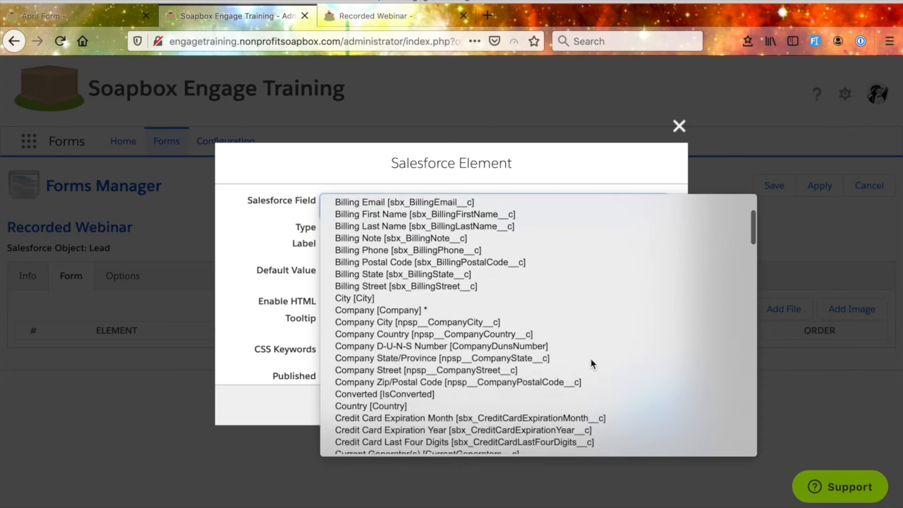
scroll(592, 361, down, 6)
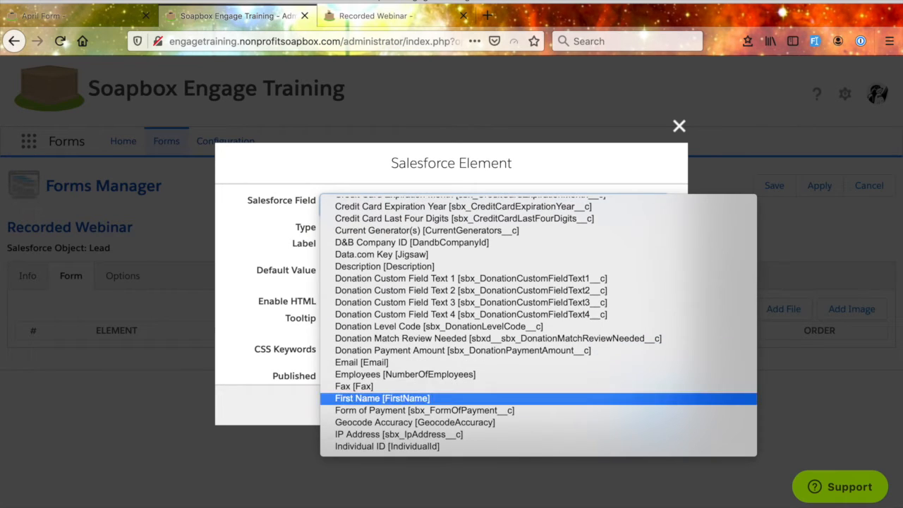
click(430, 398)
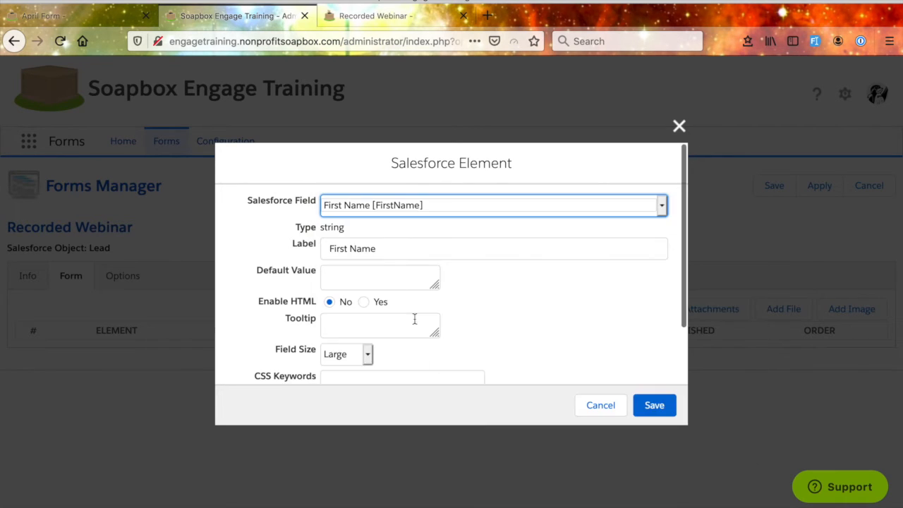
Step: Review the First Name element's type and display options, and save the element with its default settings
drag(346, 228, 317, 231)
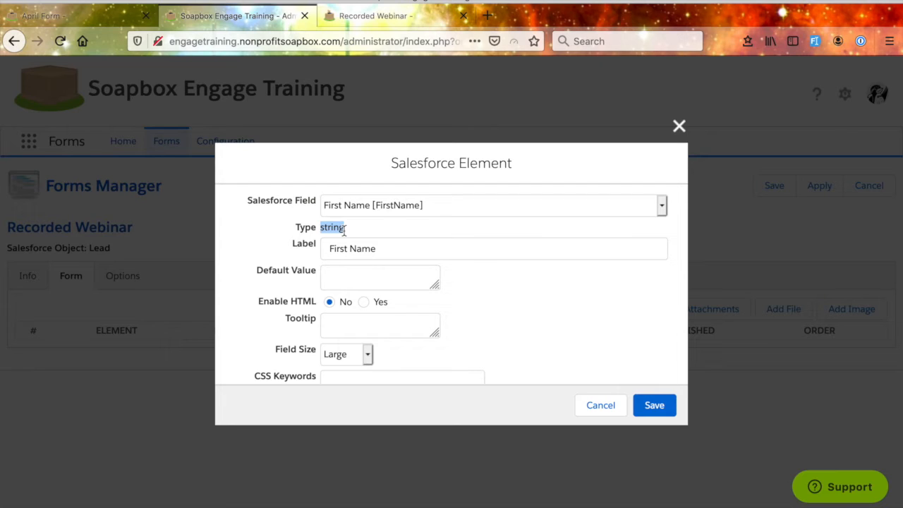
scroll(504, 293, down, 1)
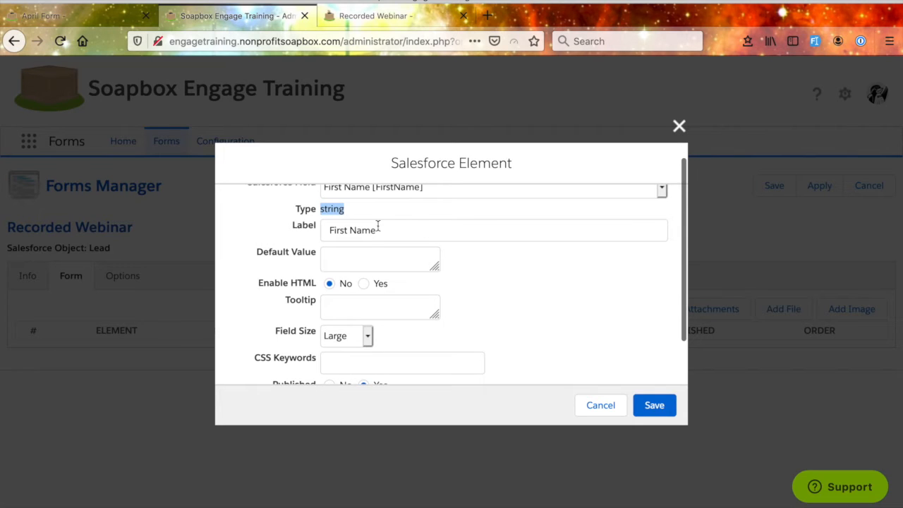
scroll(398, 312, down, 1)
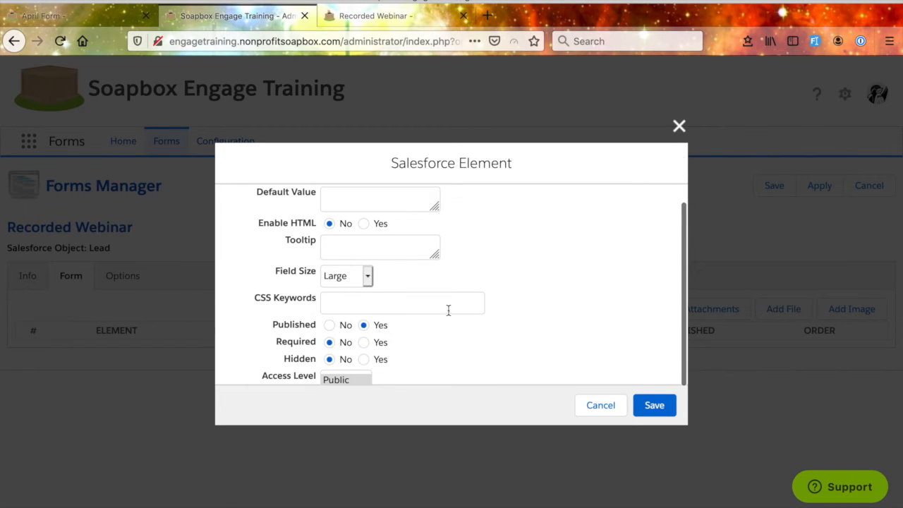
scroll(496, 317, down, 1)
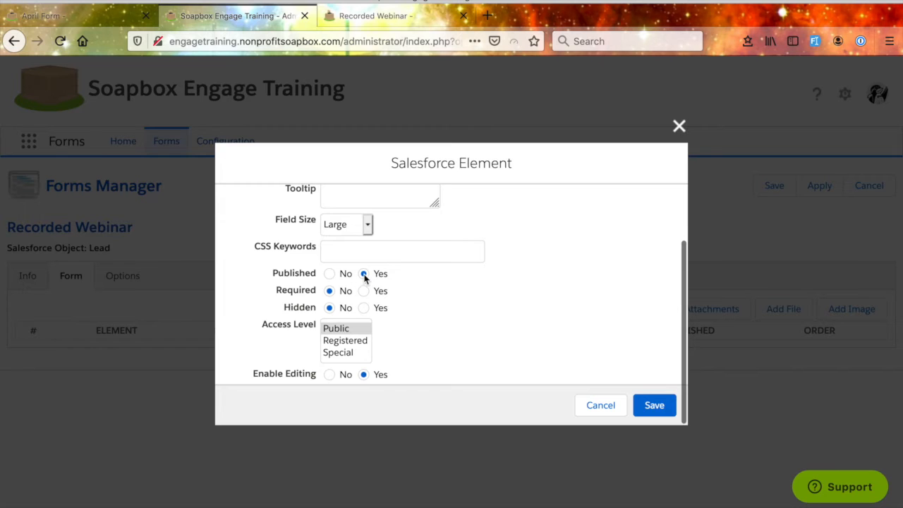
click(655, 407)
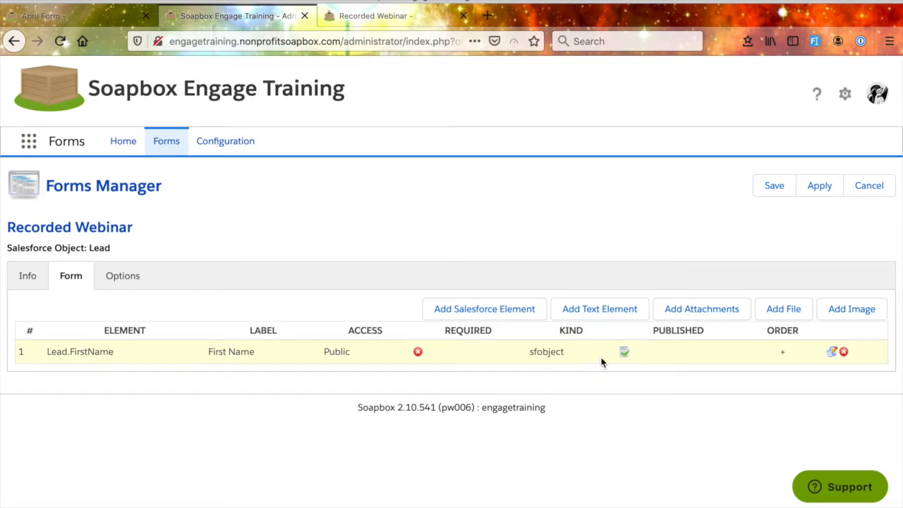
Step: Reload the public Recorded Webinar page to check the First Name field, and return to the Forms Manager
click(378, 16)
key(super+r)
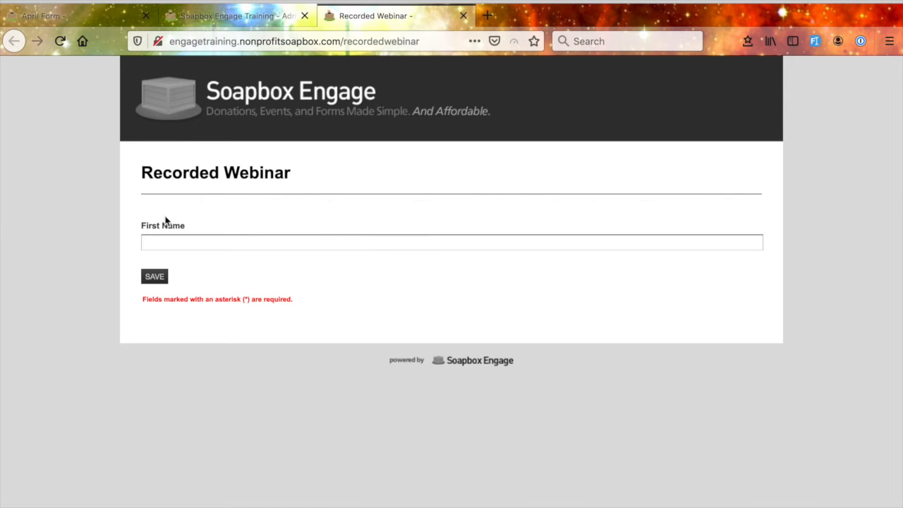
click(247, 16)
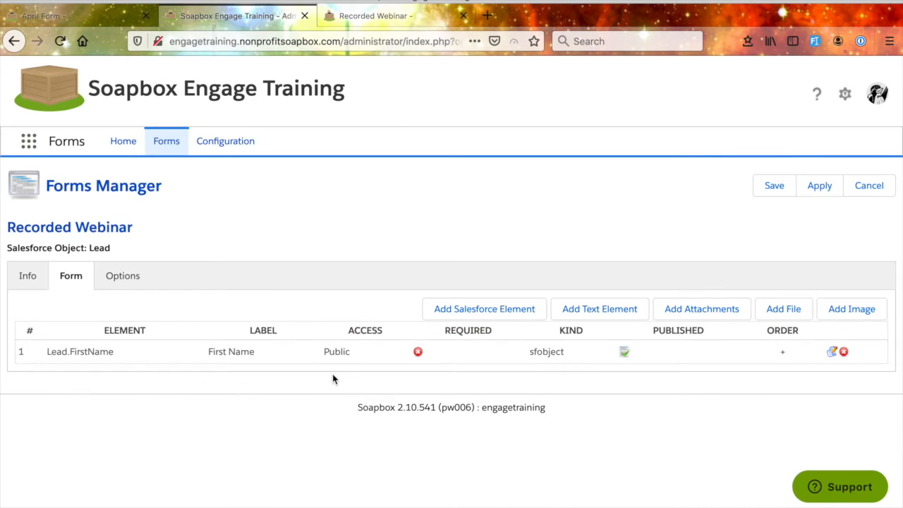
Step: Add a Salesforce element for Last Name [LastName] to the form, keeping its default options
click(467, 316)
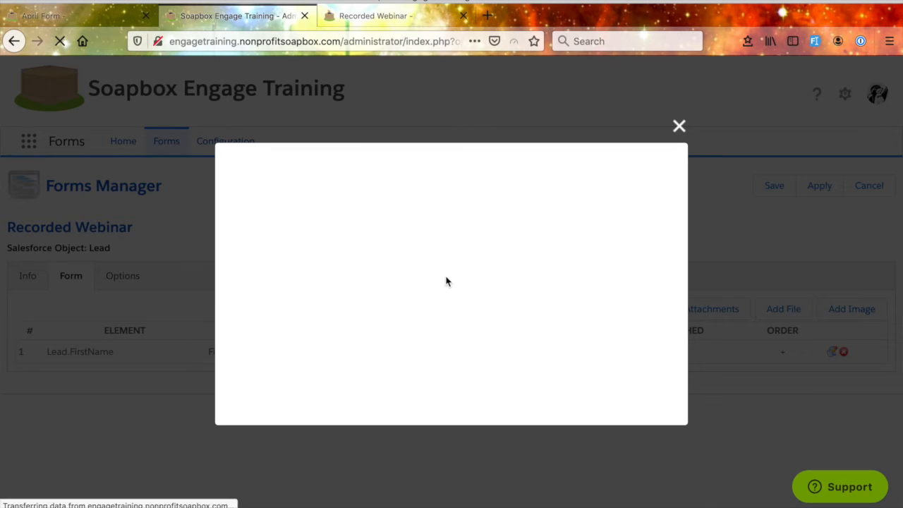
click(377, 205)
key(l)
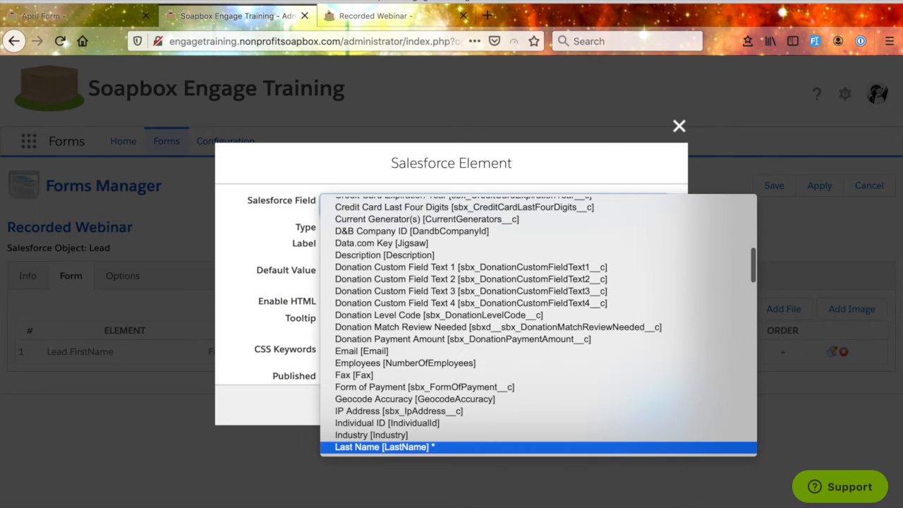
click(367, 450)
scroll(389, 347, down, 3)
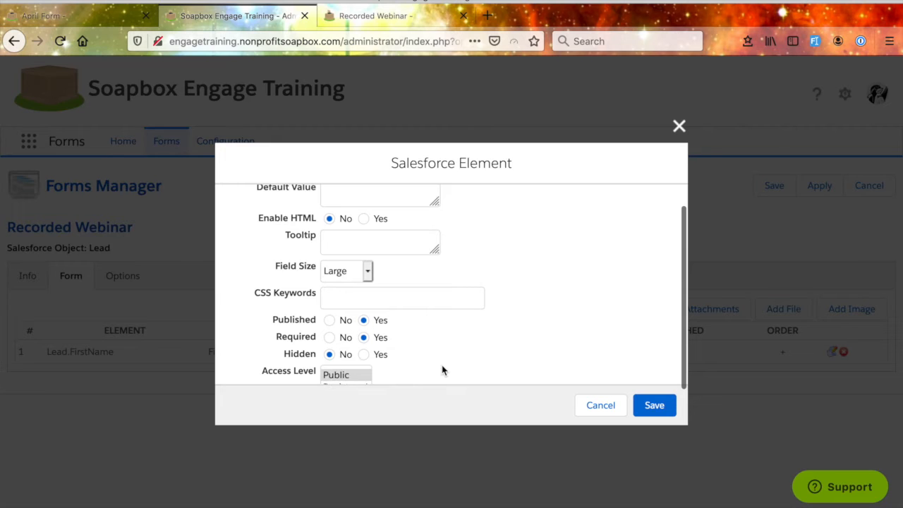
scroll(442, 365, down, 2)
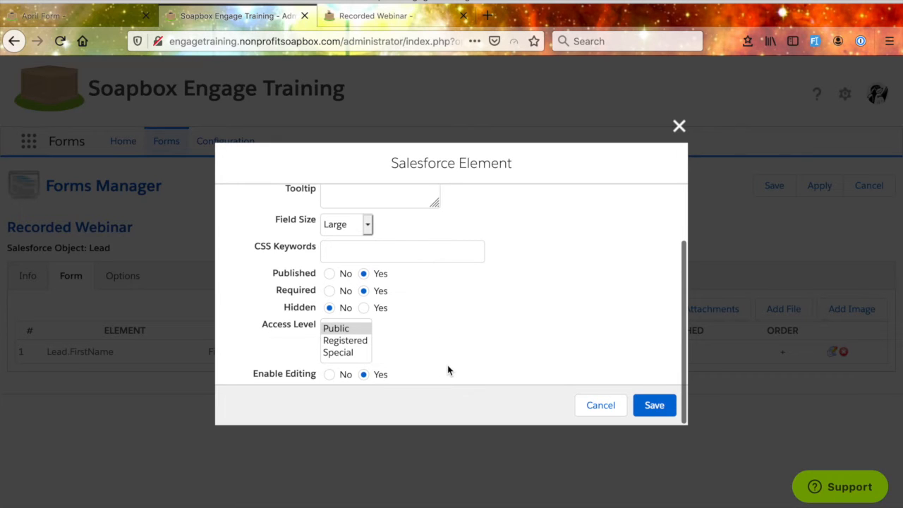
click(655, 405)
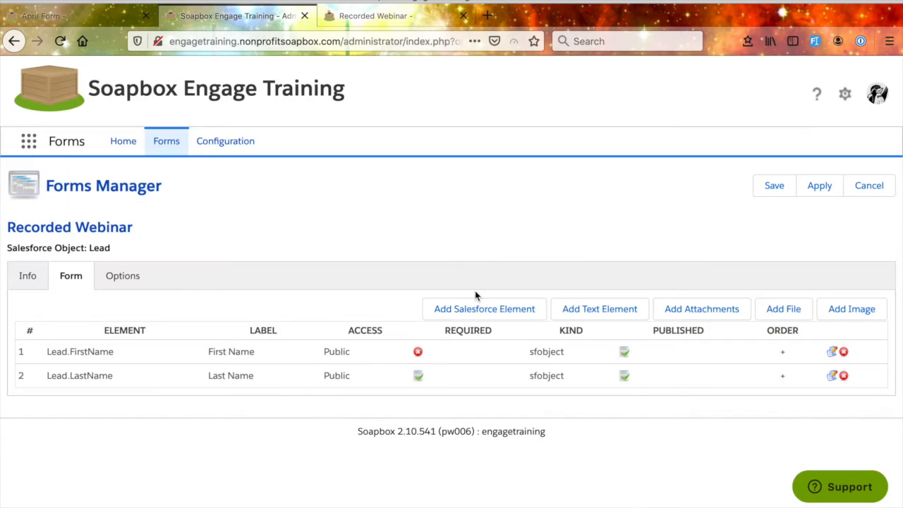
Step: Add a Salesforce element for Email [Email] to the form, keeping its default options
click(477, 308)
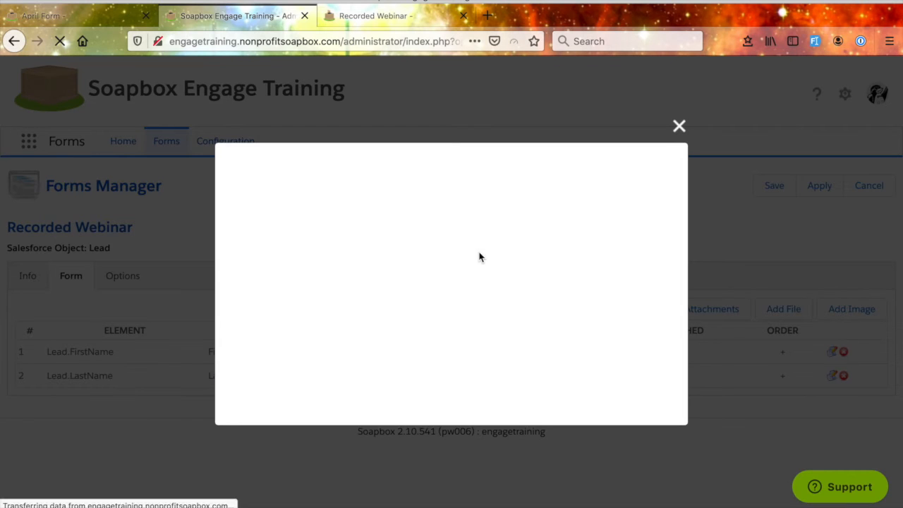
click(408, 204)
key(e)
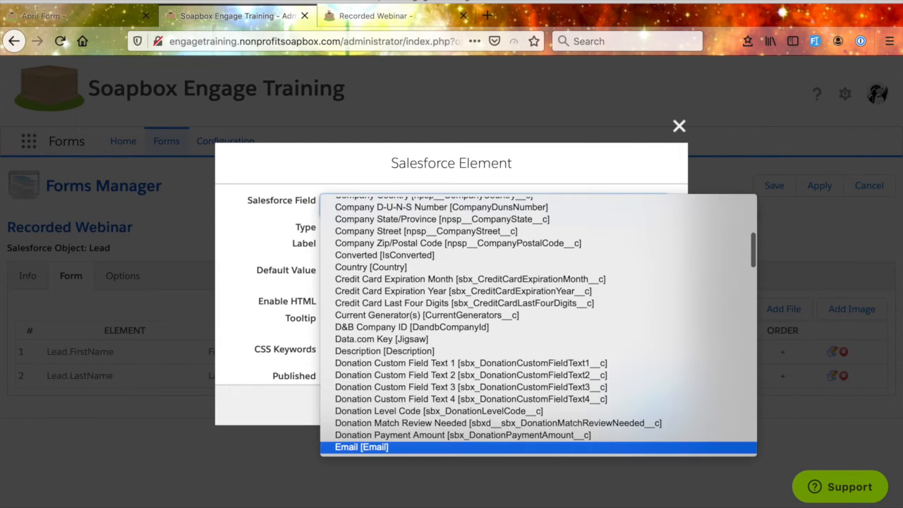
click(369, 448)
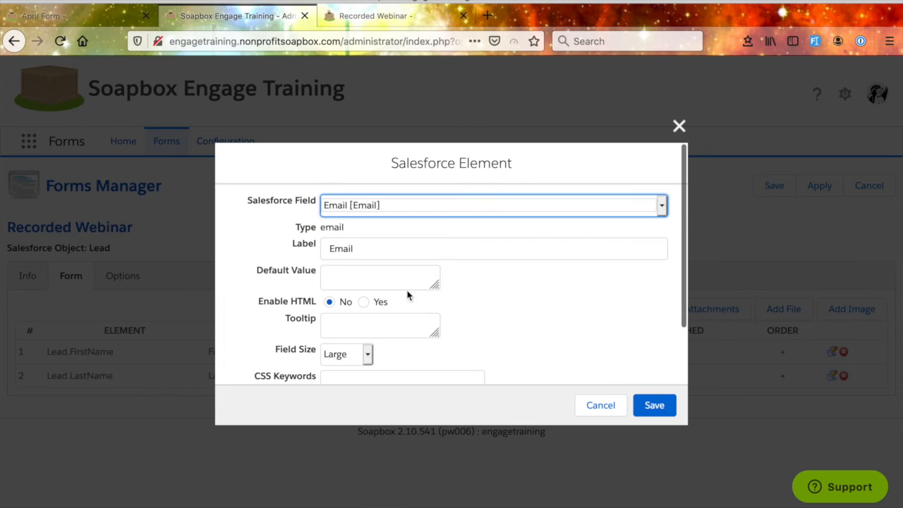
scroll(557, 347, down, 2)
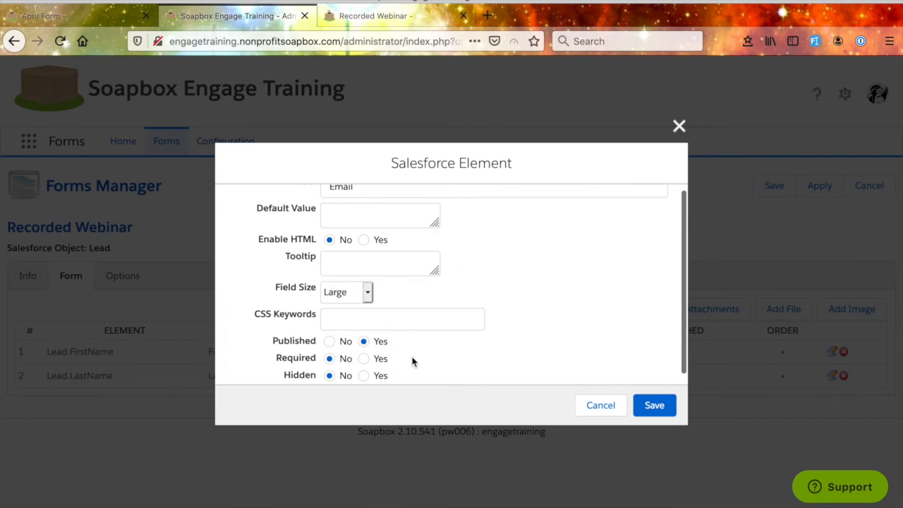
scroll(413, 362, down, 2)
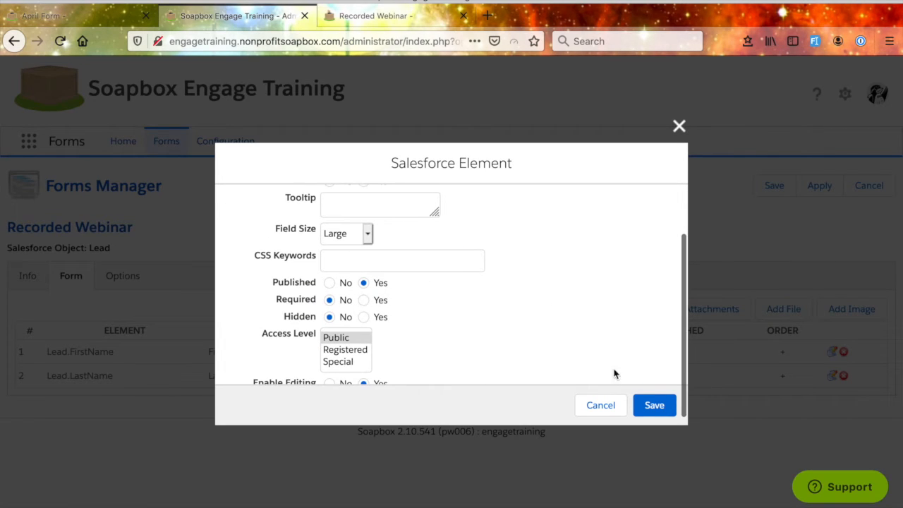
click(668, 408)
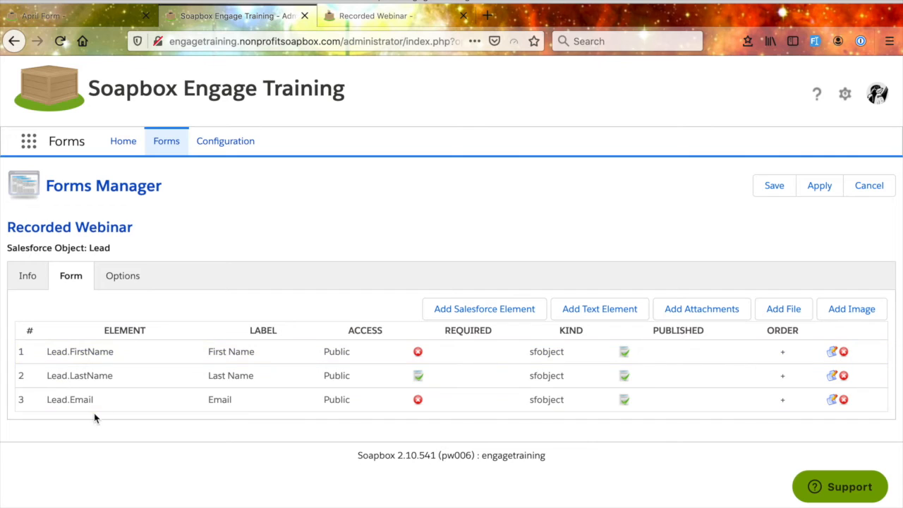
Step: Make the First Name element required in the form's element list
click(418, 351)
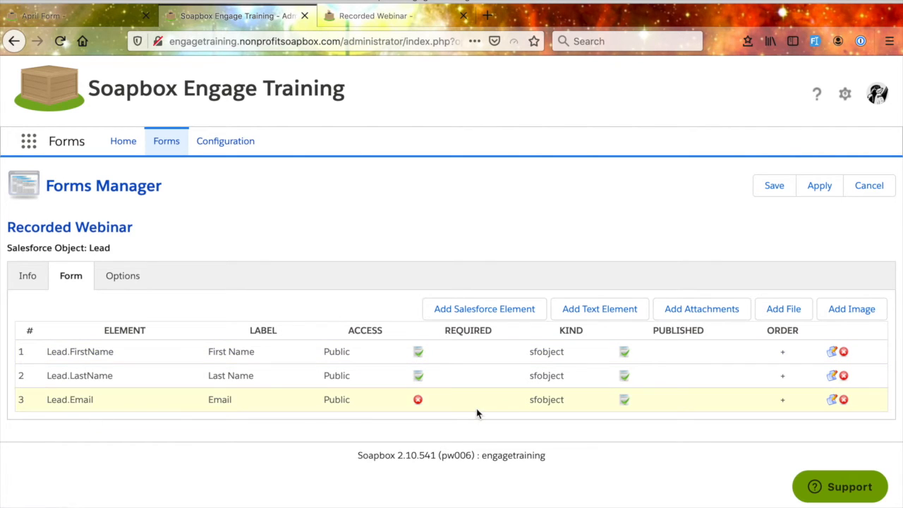
Step: Make the Email element required, and reload the public Recorded Webinar page to check its fields before returning to the Forms Manager
click(419, 400)
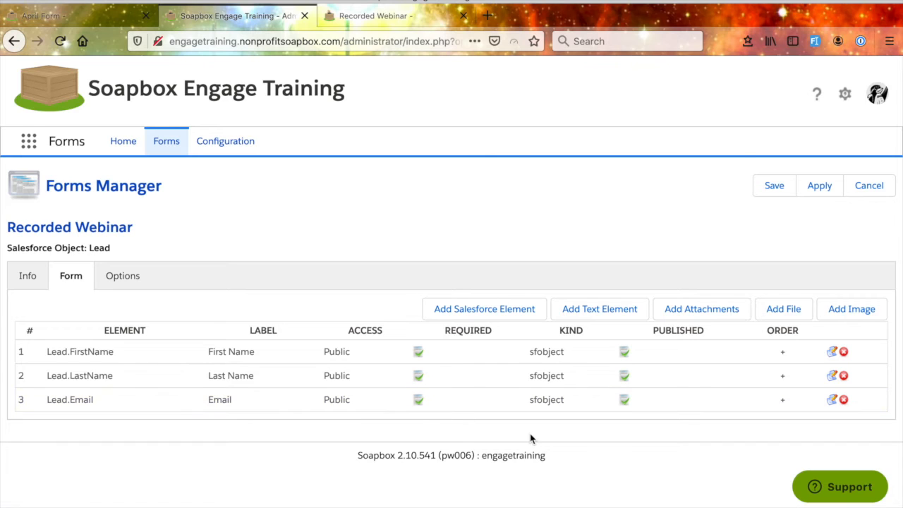
click(373, 16)
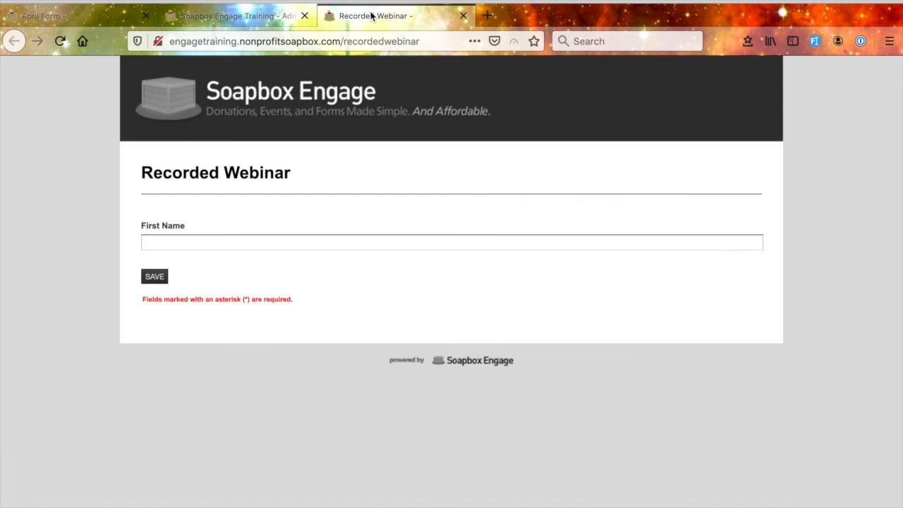
key(super+r)
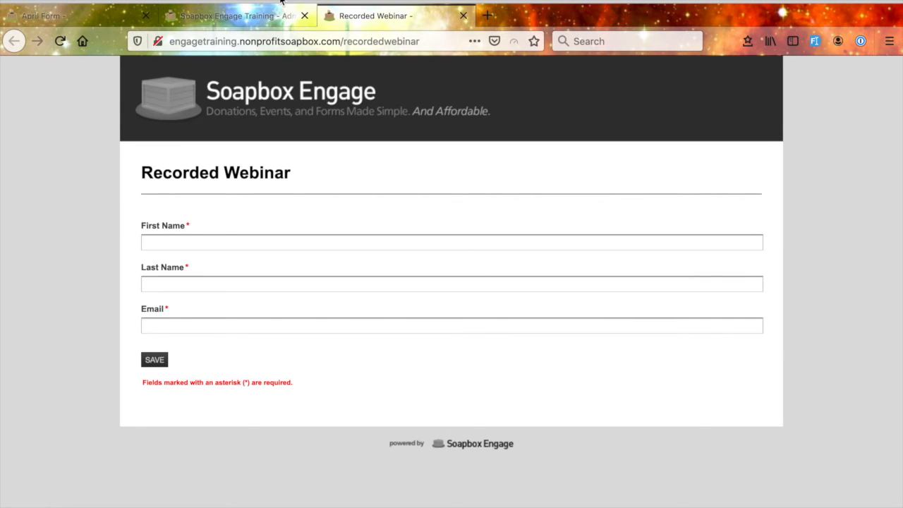
click(259, 19)
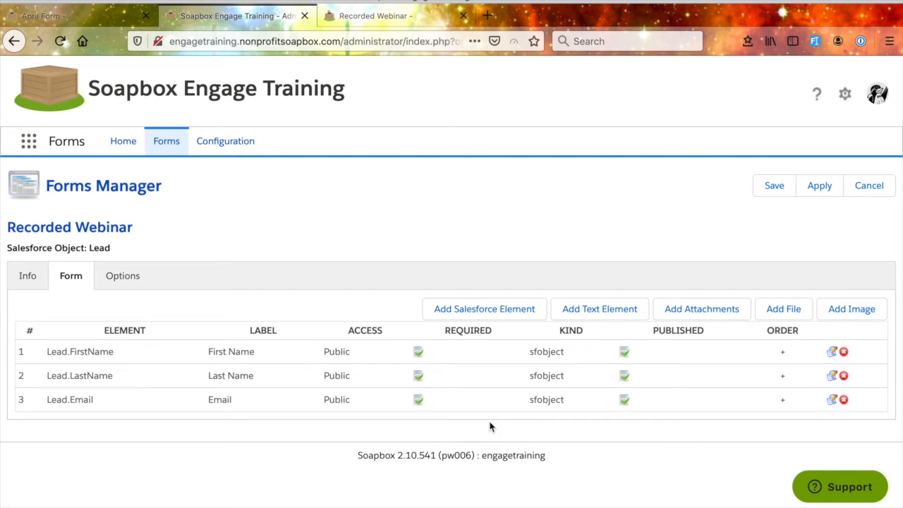
Step: Start a new Salesforce element on the form and choose Zip/Postal Code [PostalCode] as its Salesforce field
click(499, 312)
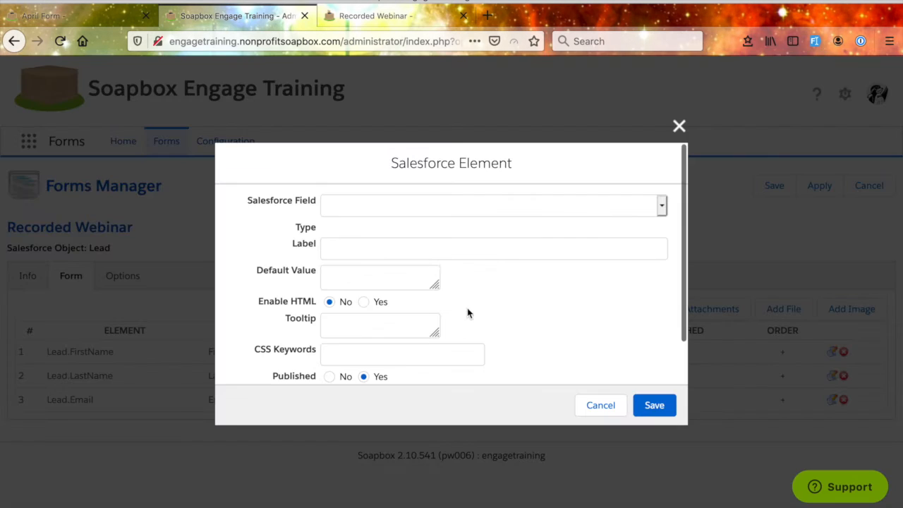
scroll(467, 308, down, 1)
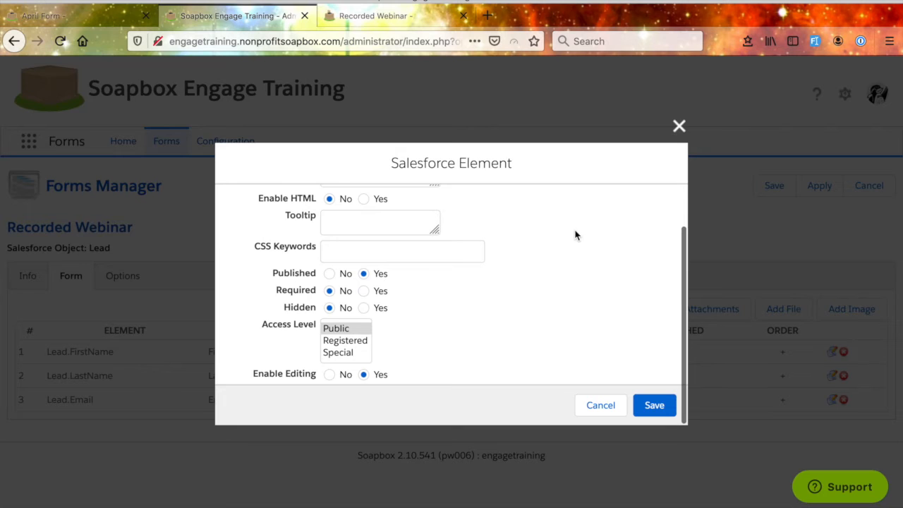
scroll(575, 235, up, 3)
click(458, 205)
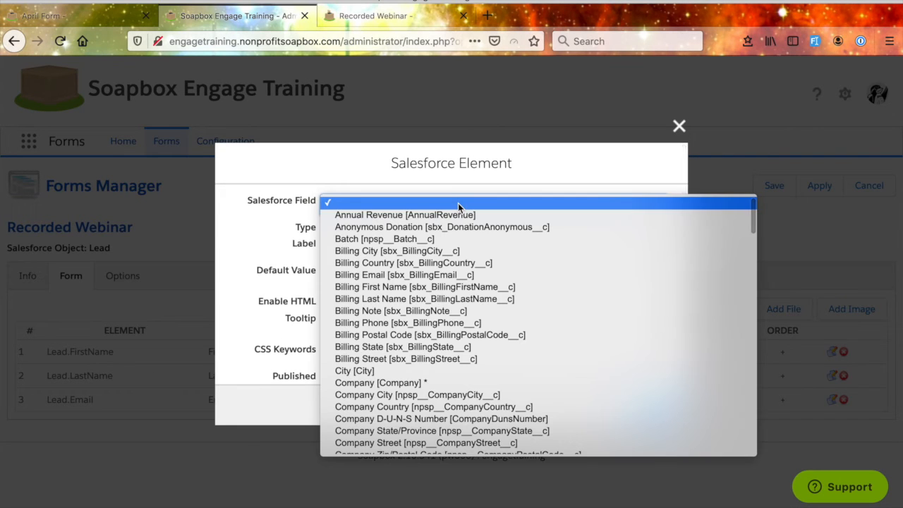
scroll(554, 335, down, 2)
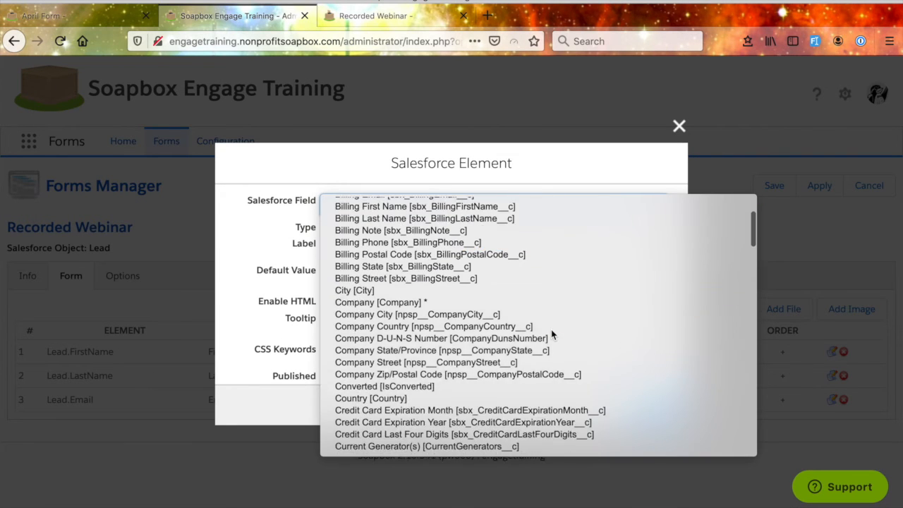
scroll(616, 311, down, 4)
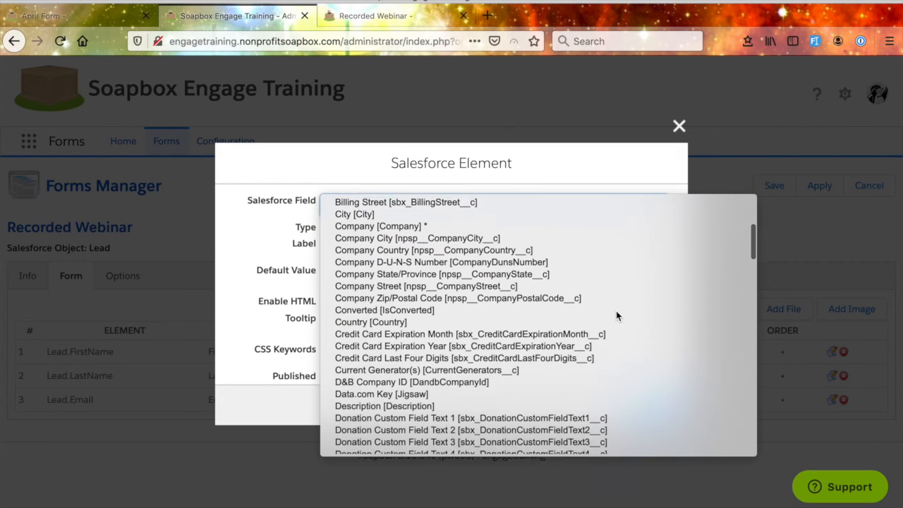
scroll(616, 311, down, 10)
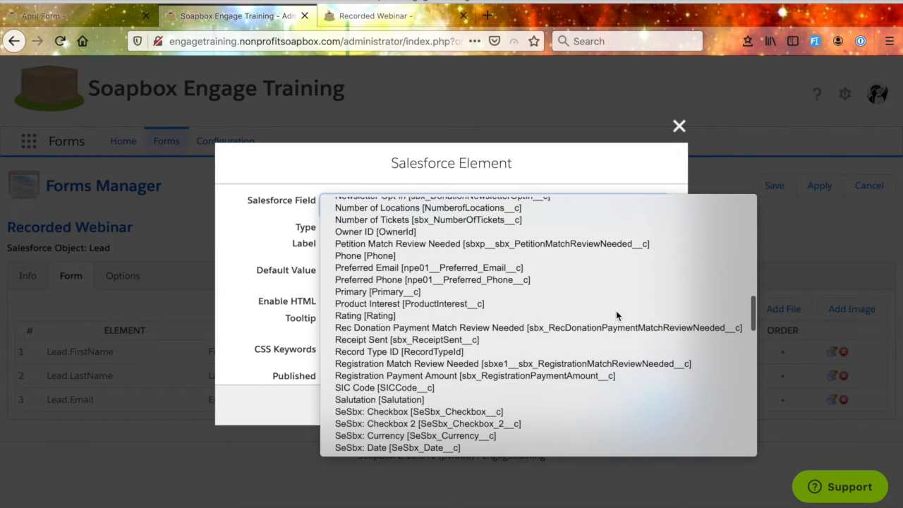
scroll(616, 310, down, 3)
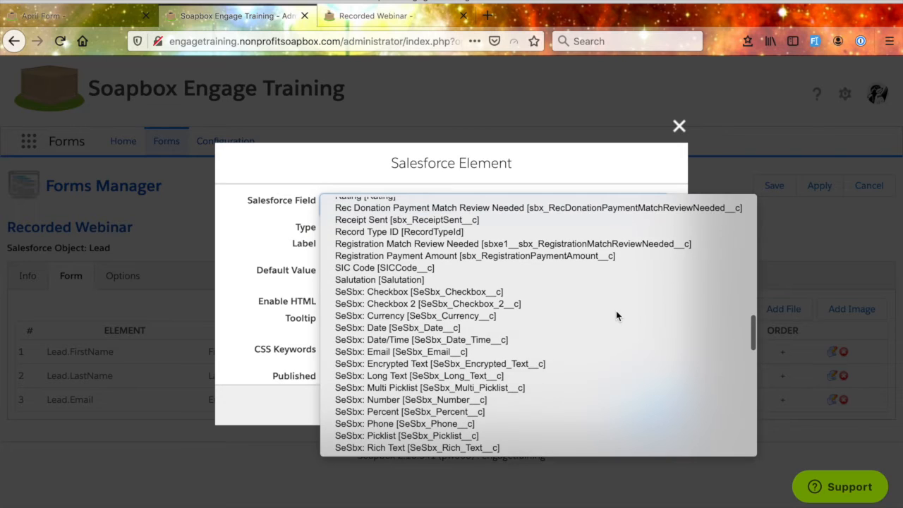
scroll(622, 373, down, 15)
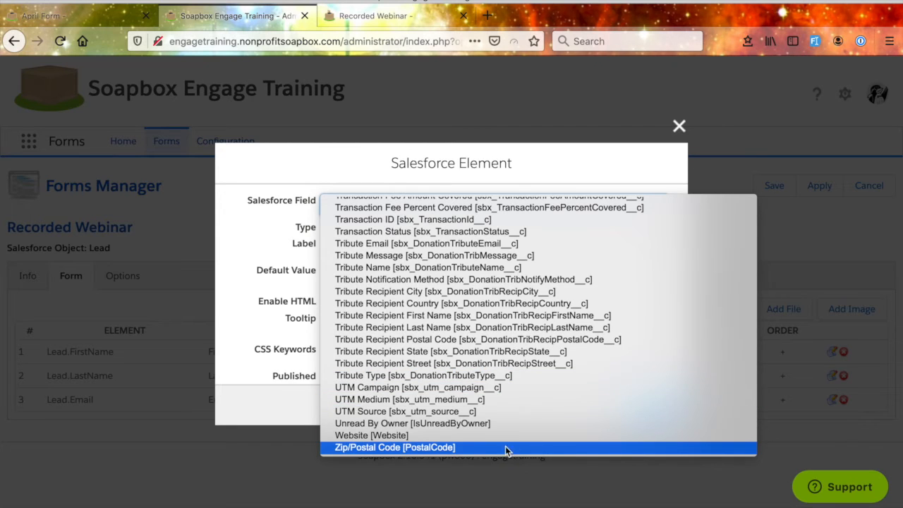
click(482, 445)
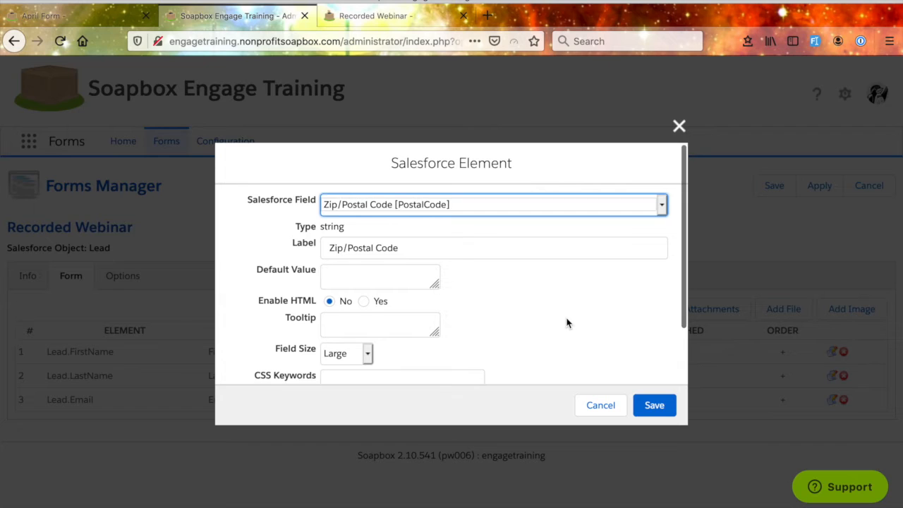
Step: Set the Zip/Postal Code element's default value to 22222 and save the element
scroll(494, 303, down, 1)
click(381, 265)
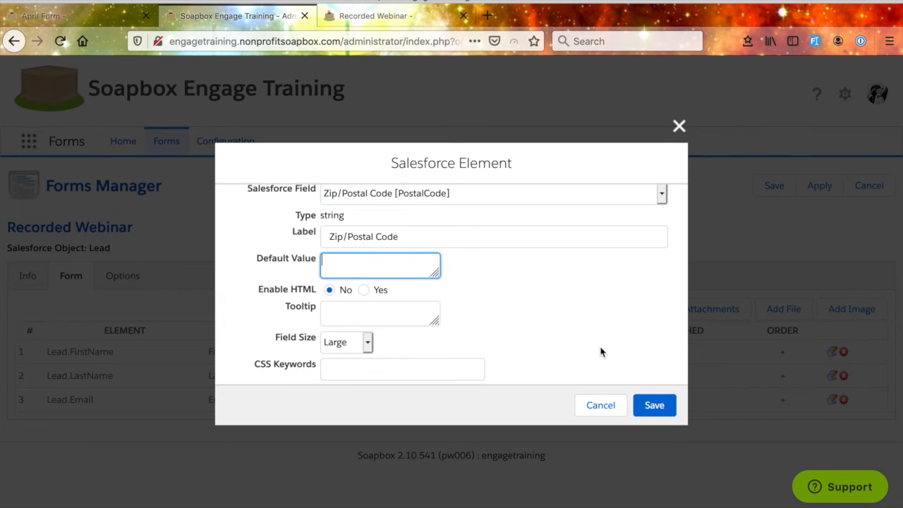
text(22222)
scroll(599, 328, down, 1)
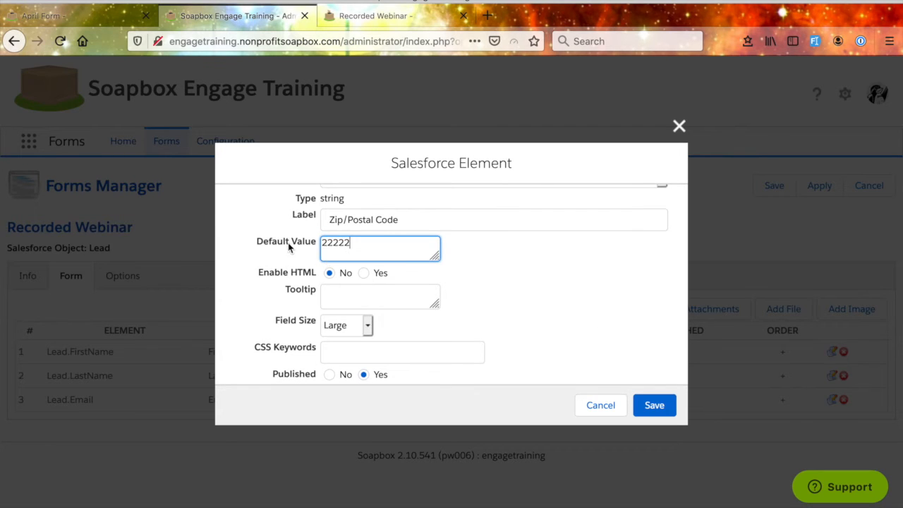
scroll(557, 311, down, 2)
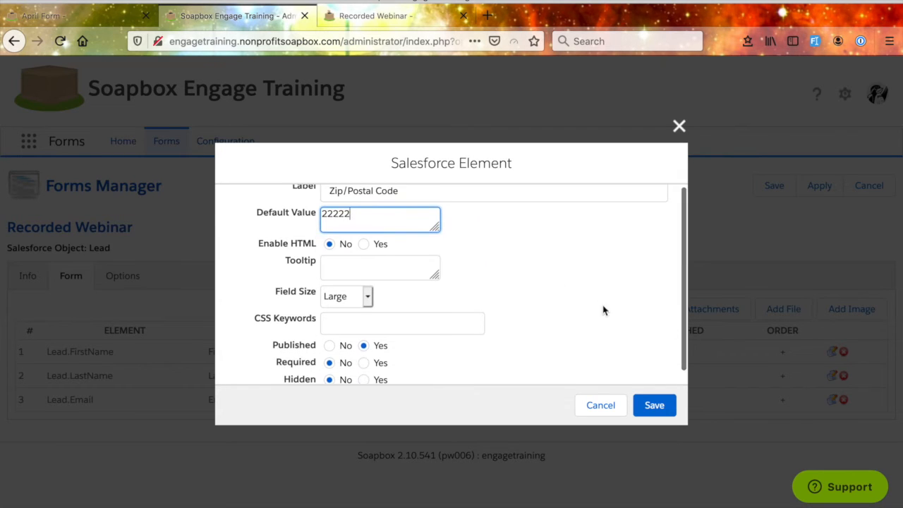
click(665, 410)
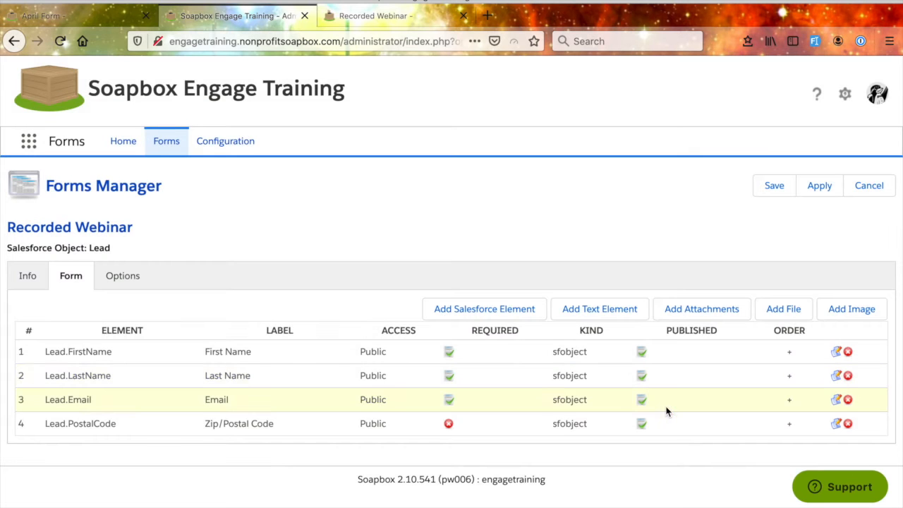
Step: Reload the public Recorded Webinar page to check the Zip/Postal Code field's default value, and return to the Forms Manager
click(378, 17)
key(ctrl+r)
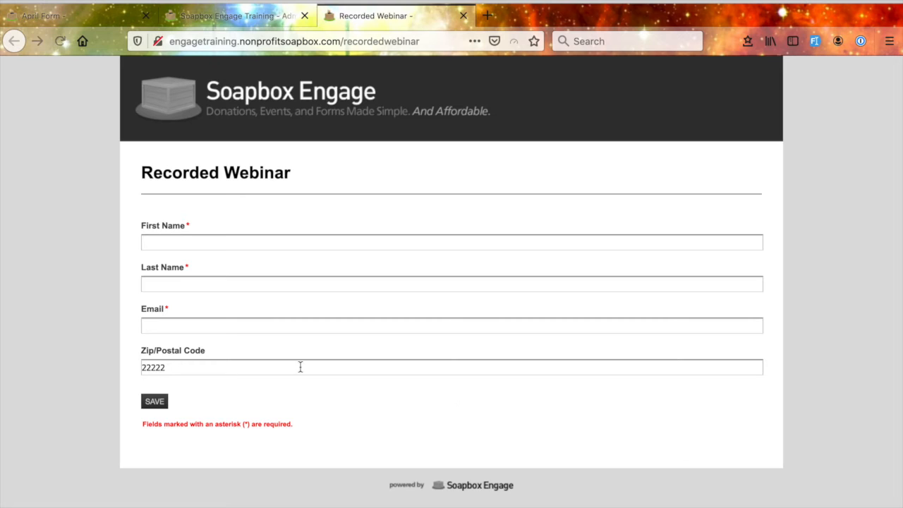
double_click(152, 374)
click(201, 382)
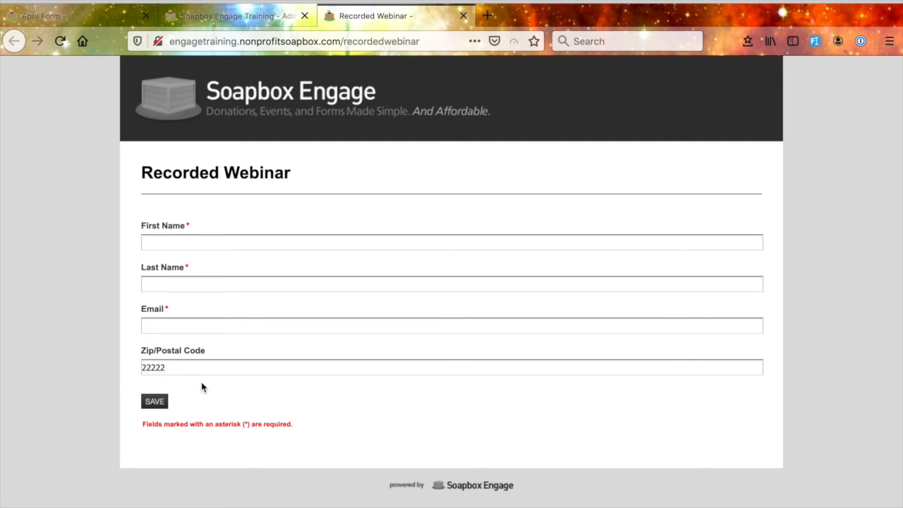
click(253, 17)
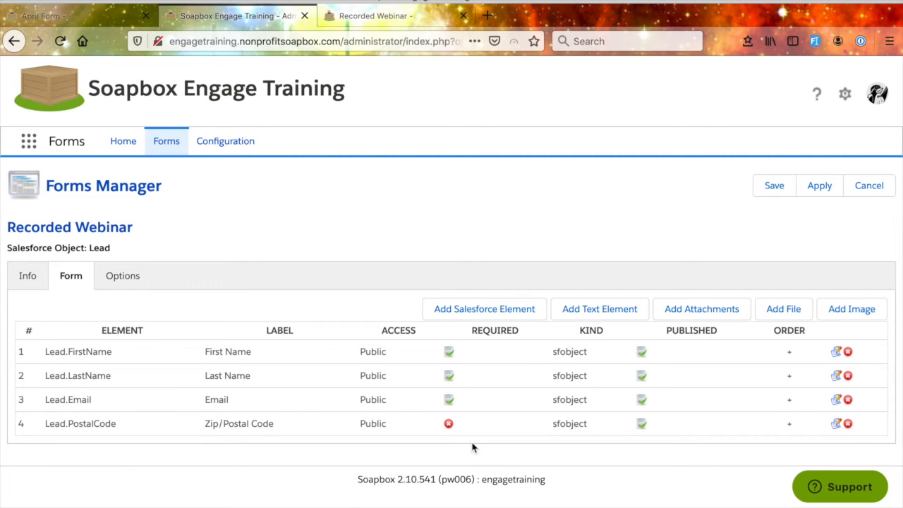
Step: Edit the Zip/Postal Code element to set Hidden to Yes, and save it
click(836, 423)
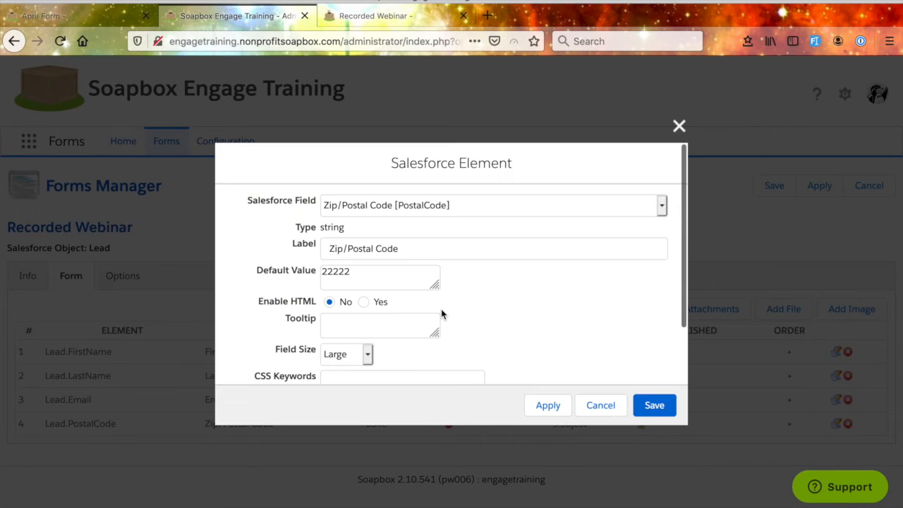
scroll(443, 314, down, 4)
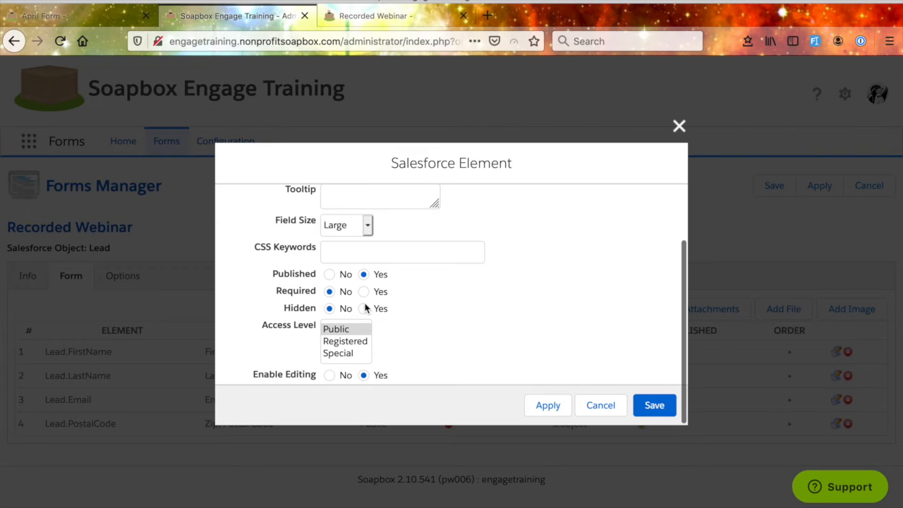
click(364, 309)
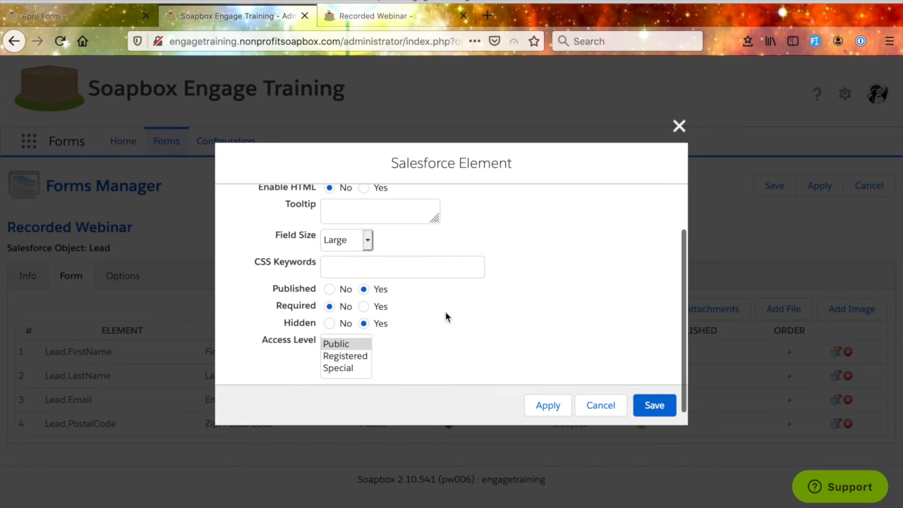
scroll(445, 317, down, 1)
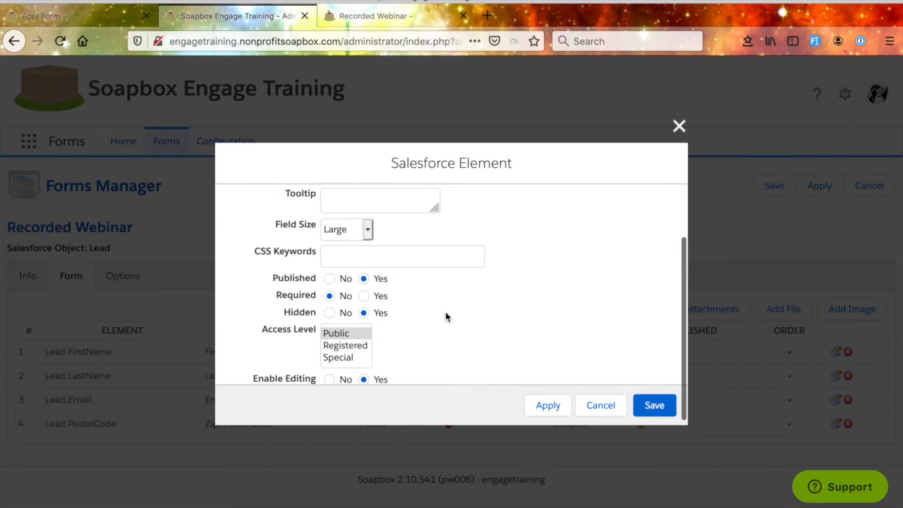
click(653, 408)
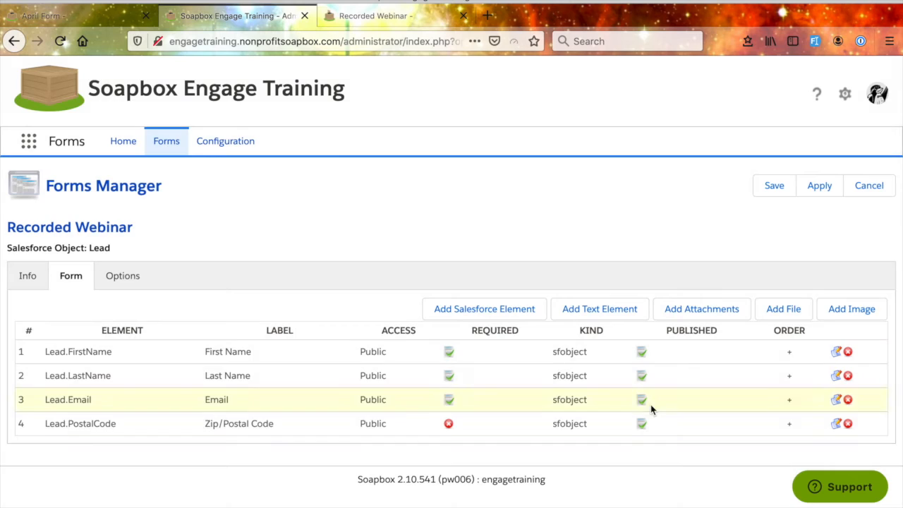
Step: Reload the public Recorded Webinar page to check the Zip/Postal Code field, and compare the form's layout with the April Form page
click(370, 15)
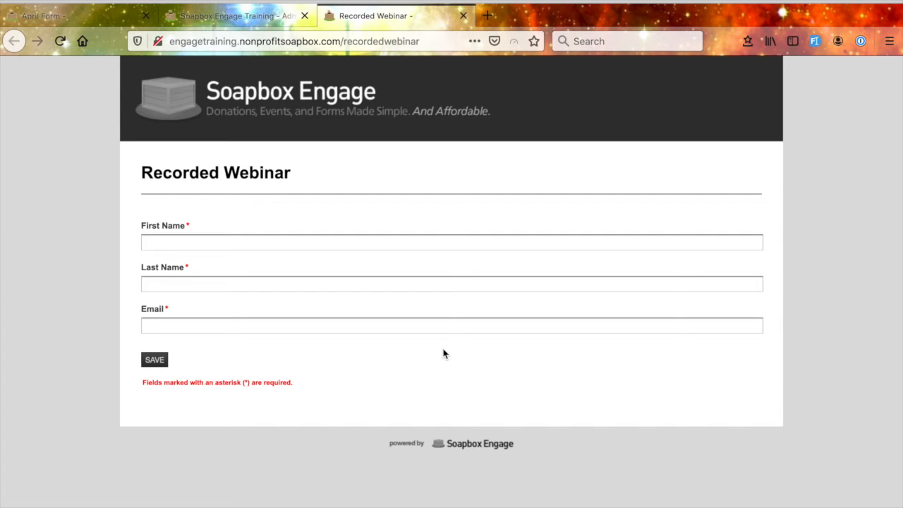
click(251, 17)
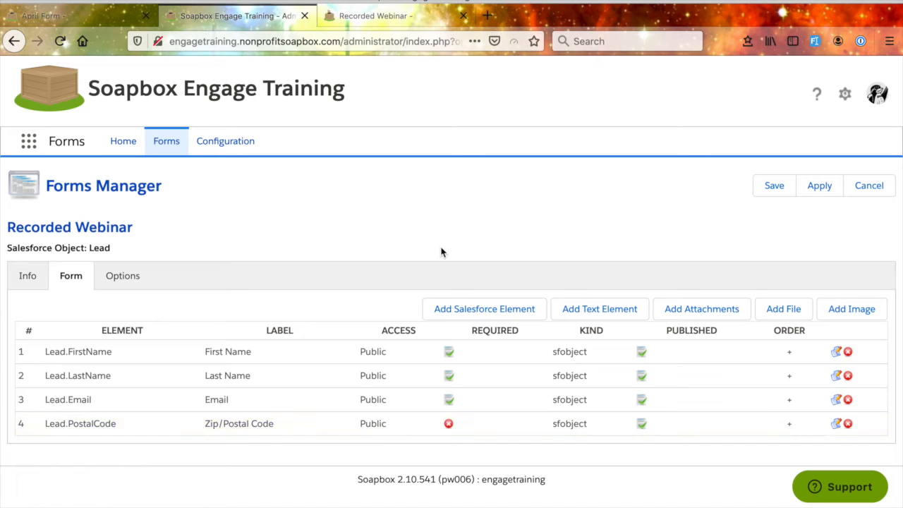
click(86, 15)
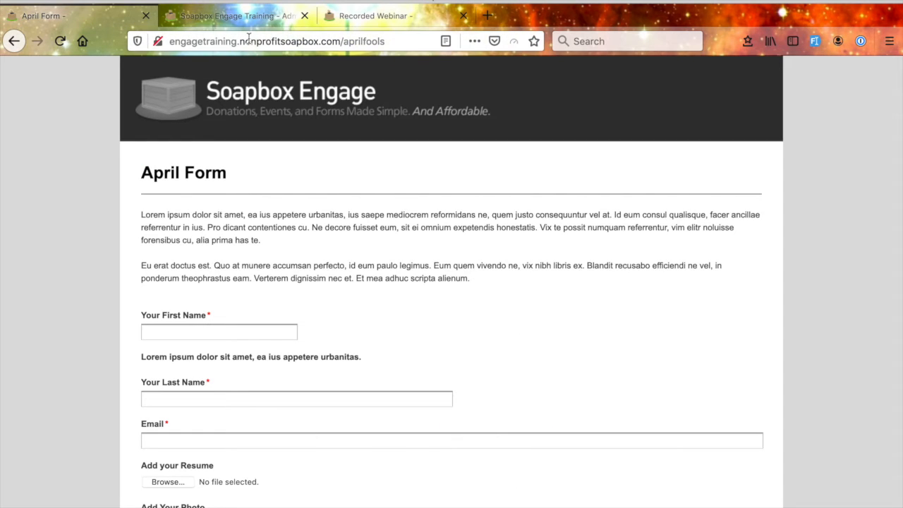
click(370, 14)
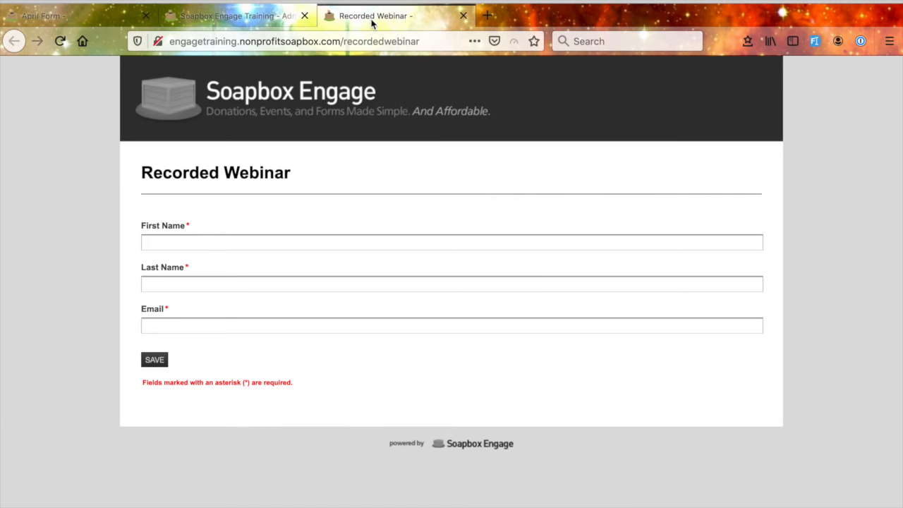
click(219, 18)
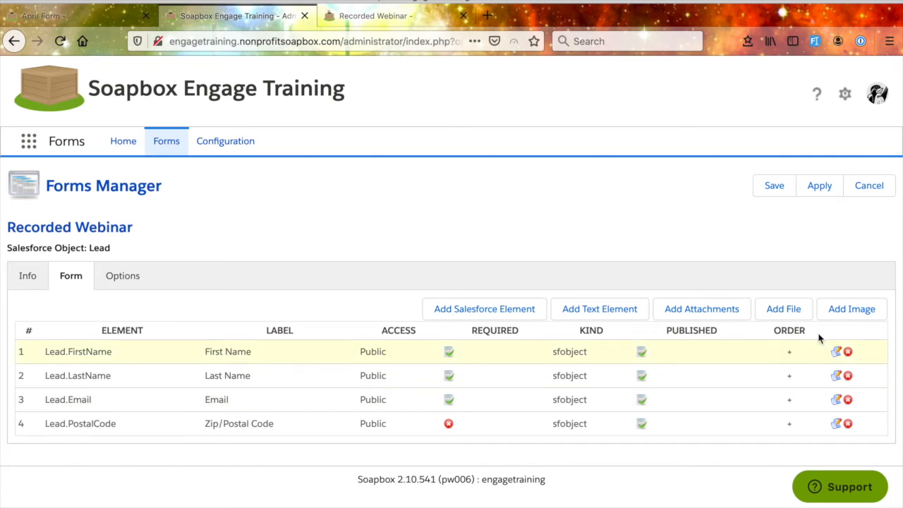
Step: Set the First Name element's CSS Keywords to leftHalf and save it
click(836, 352)
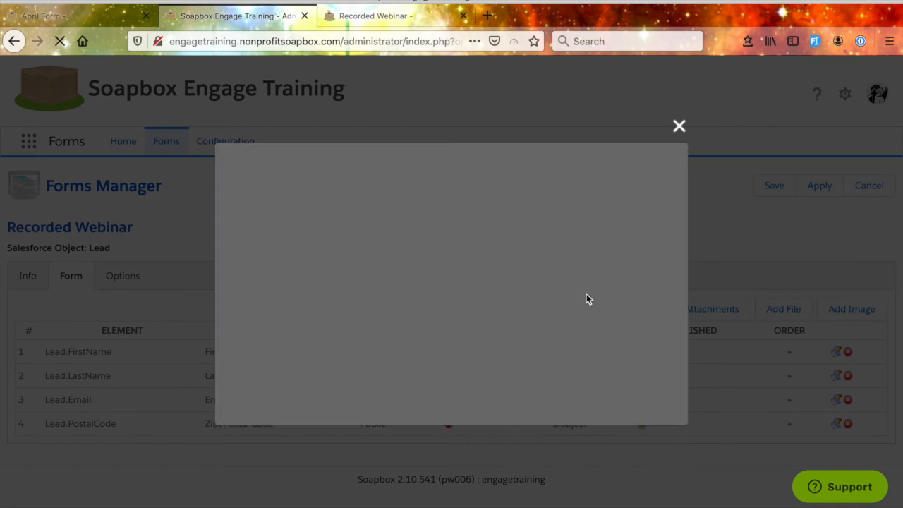
scroll(586, 299, down, 3)
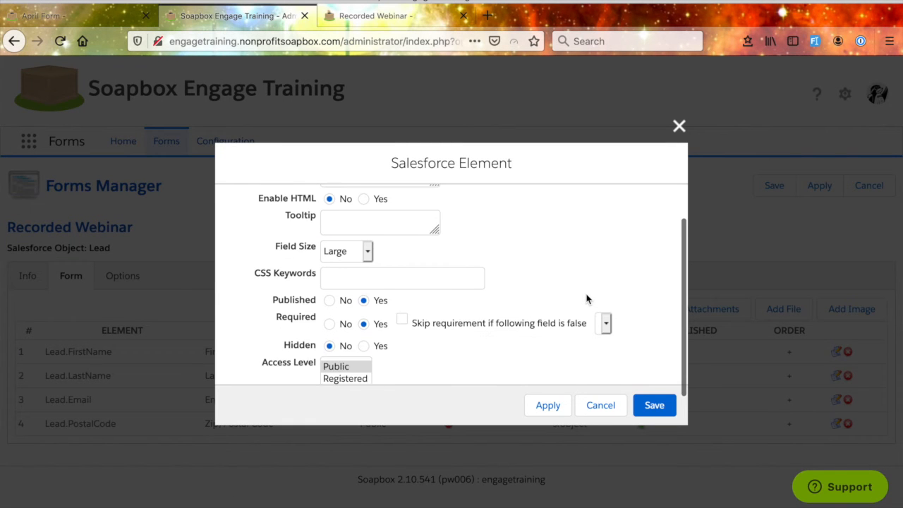
scroll(586, 297, down, 1)
click(427, 242)
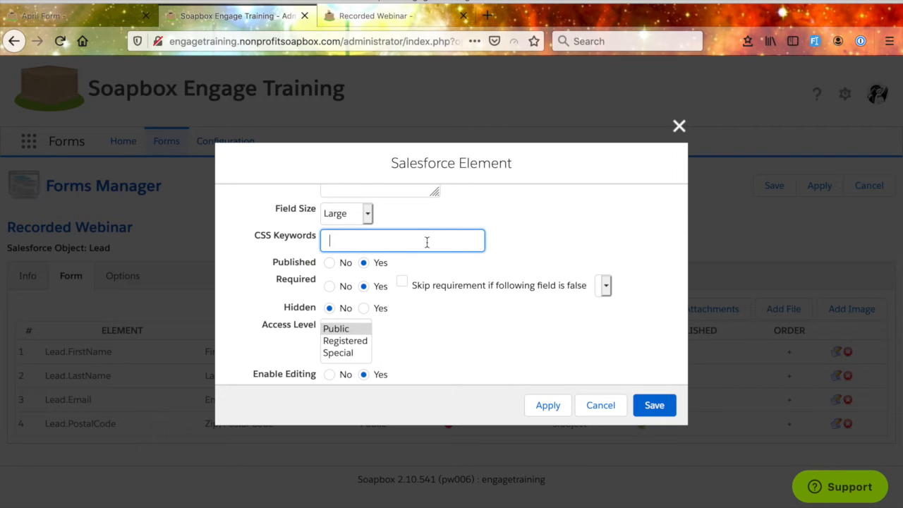
text(leftHalf)
click(659, 410)
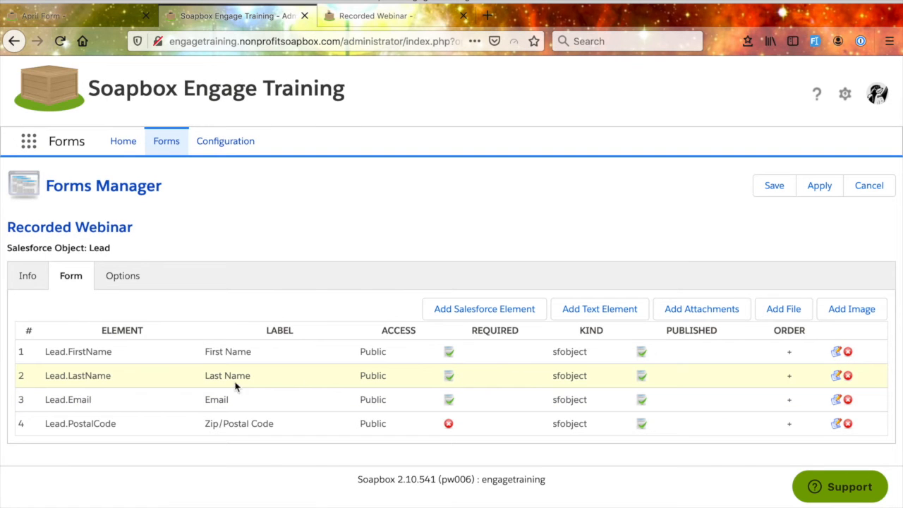
Step: Set the Last Name element's CSS Keywords to rightHalf, save it, and apply the form changes
click(837, 376)
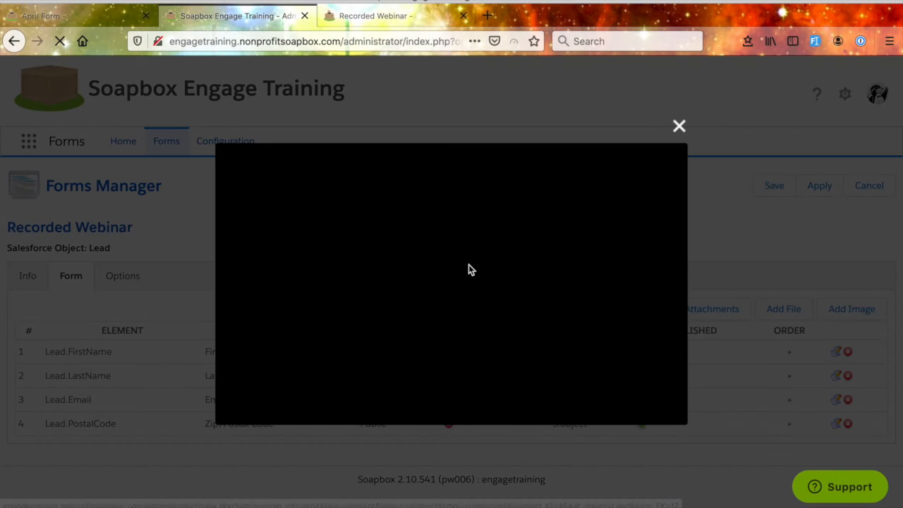
click(375, 277)
scroll(408, 310, down, 2)
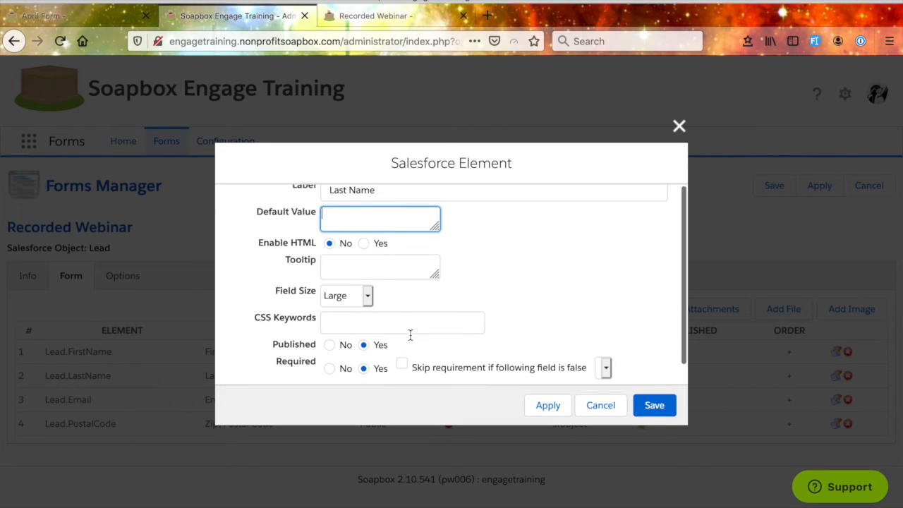
click(393, 312)
text(ghtHalf)
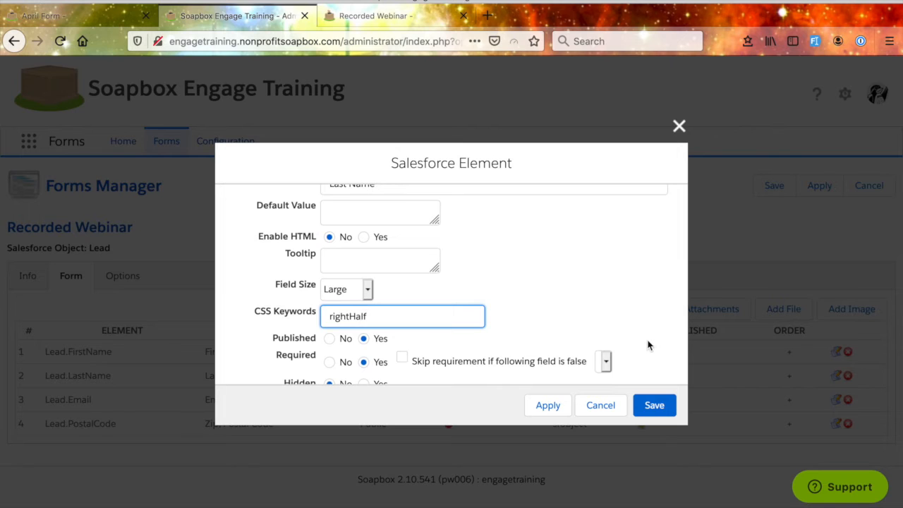
click(657, 408)
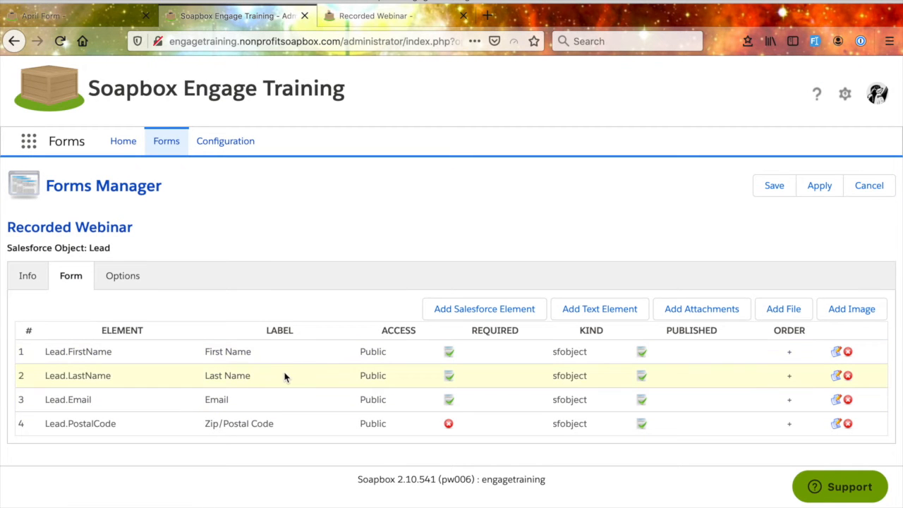
click(816, 189)
Step: Reload the public Recorded Webinar page to check the First Name and Last Name layout, and return to the Forms Manager
click(377, 15)
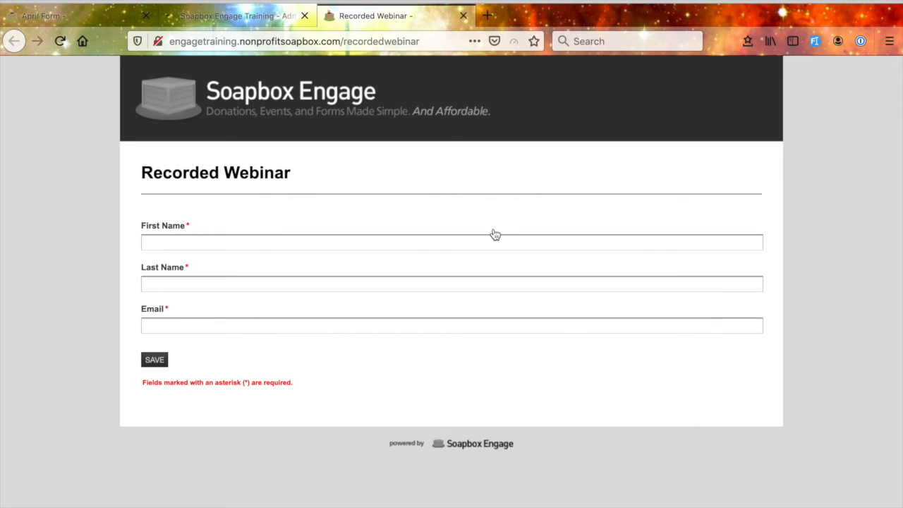
key(super+r)
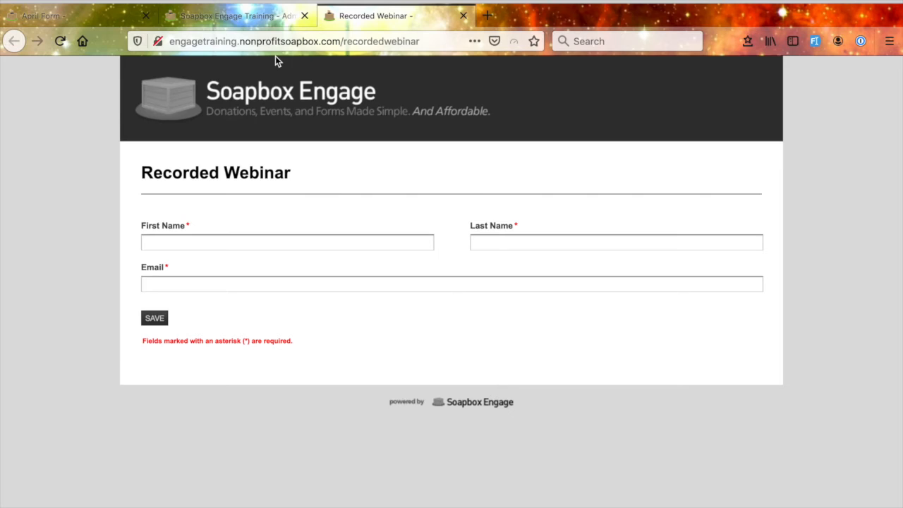
click(240, 17)
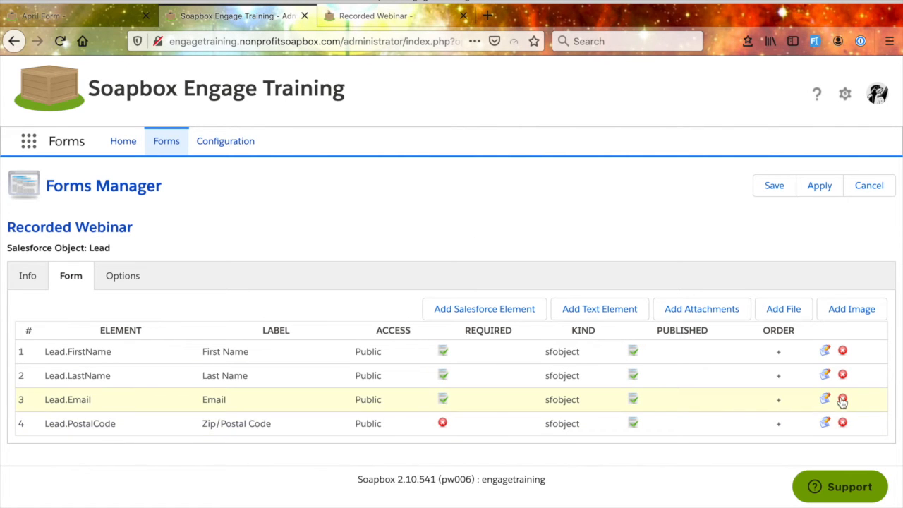
Step: Change the First Name element's CSS Keywords to leftThird and save it
click(825, 351)
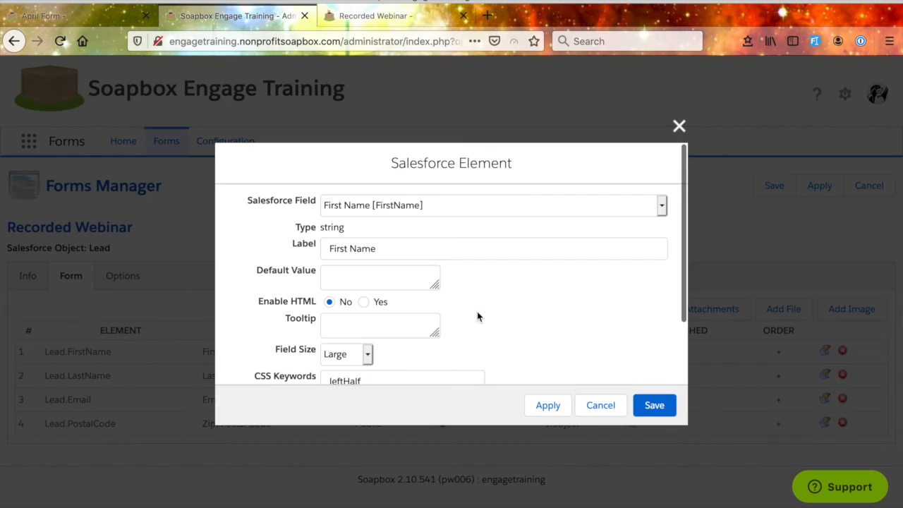
scroll(391, 264, down, 4)
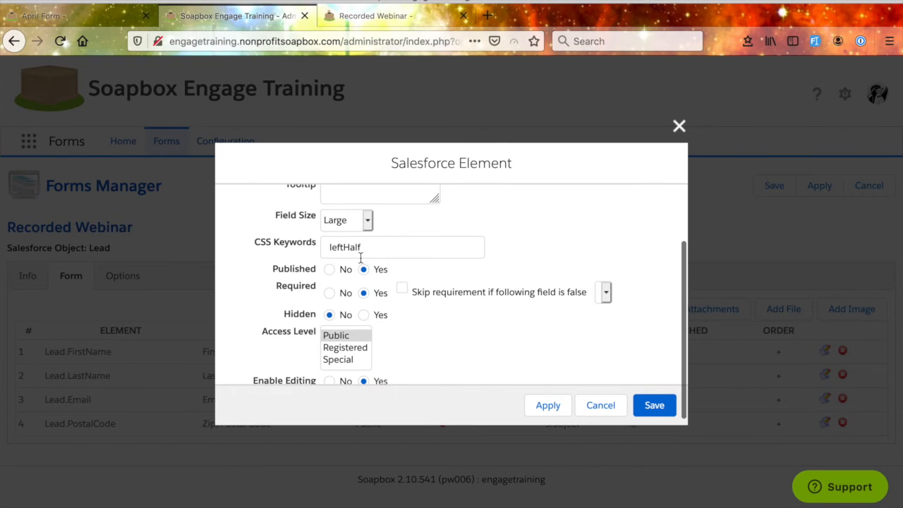
drag(346, 247, 394, 250)
text(Thir)
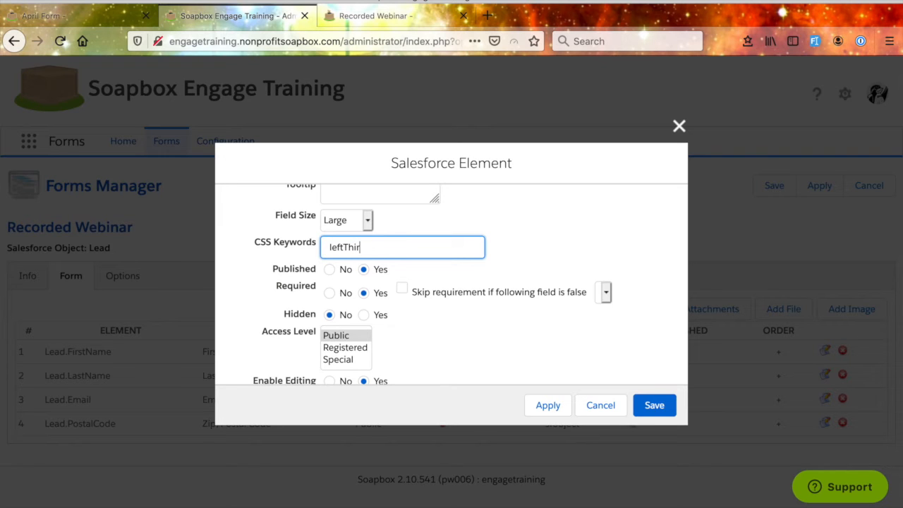
click(653, 406)
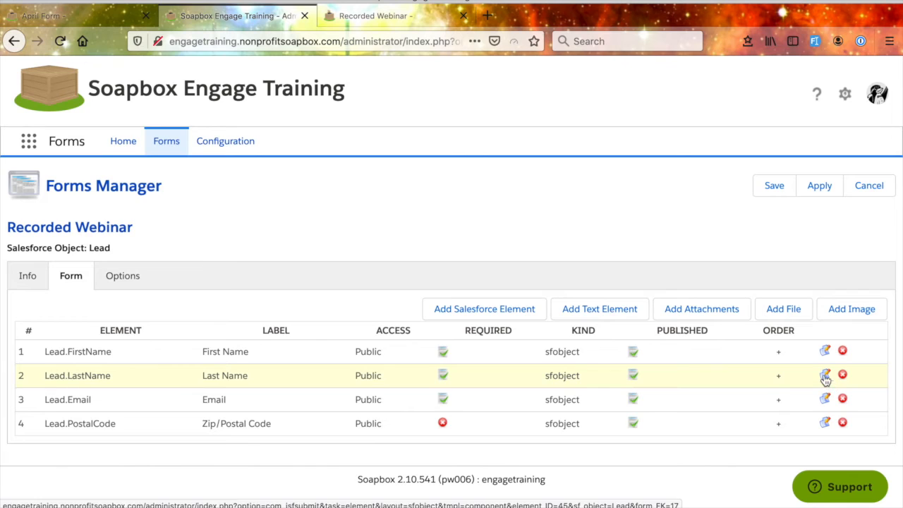
Step: Change the Last Name element's CSS Keywords to middleThird and save it
click(824, 375)
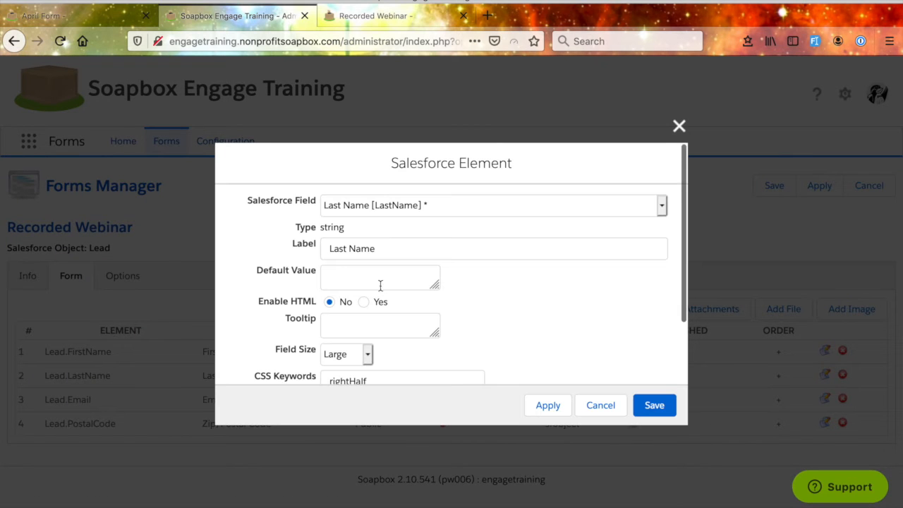
scroll(353, 367, down, 2)
drag(354, 320, 329, 320)
text(middle)
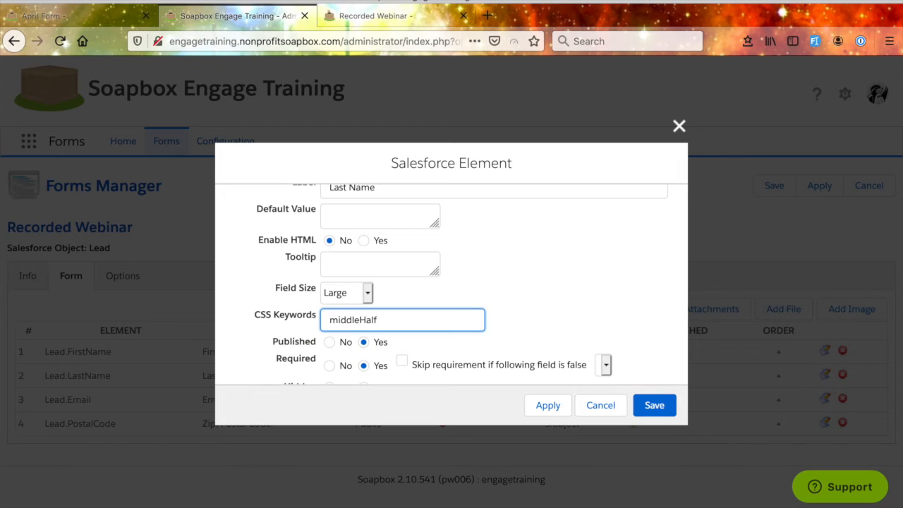
key(shift+Right)
text(Th)
click(633, 406)
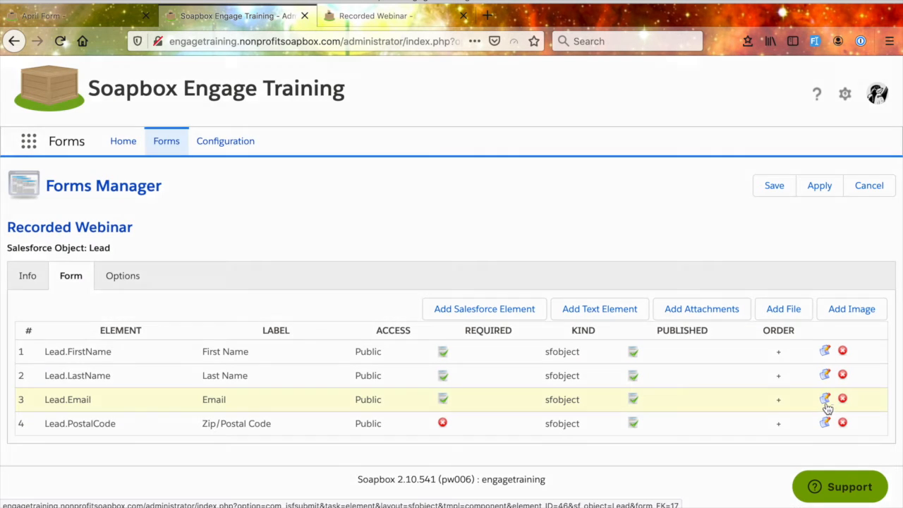
Step: Set the Email element's CSS Keywords to rightThird and save it
click(825, 398)
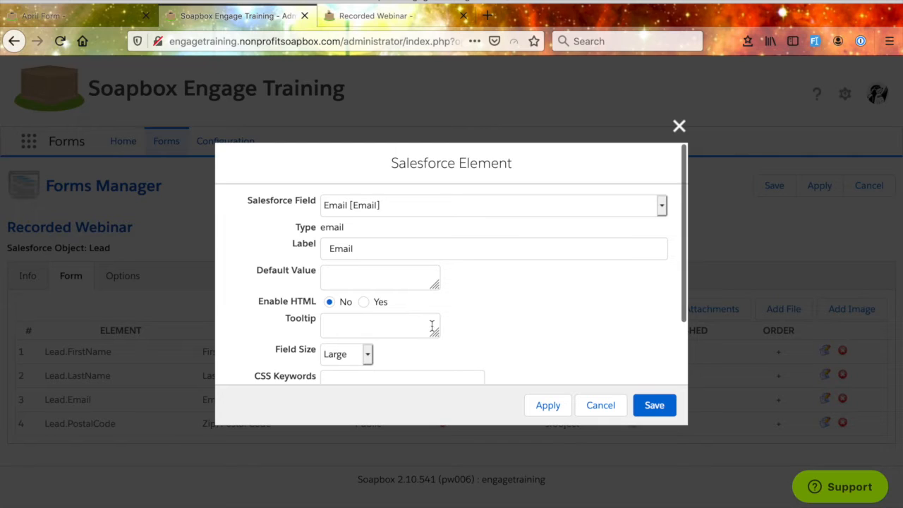
scroll(427, 328, down, 2)
click(408, 317)
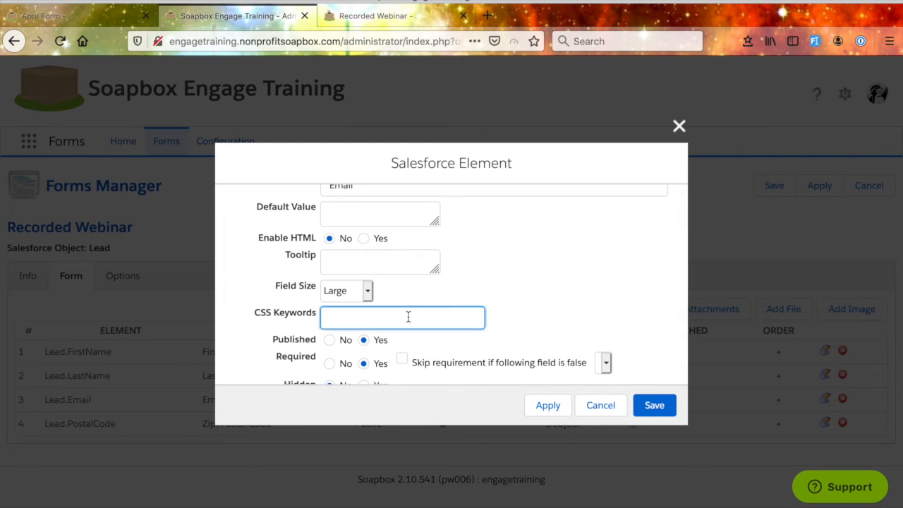
text(ri)
click(662, 412)
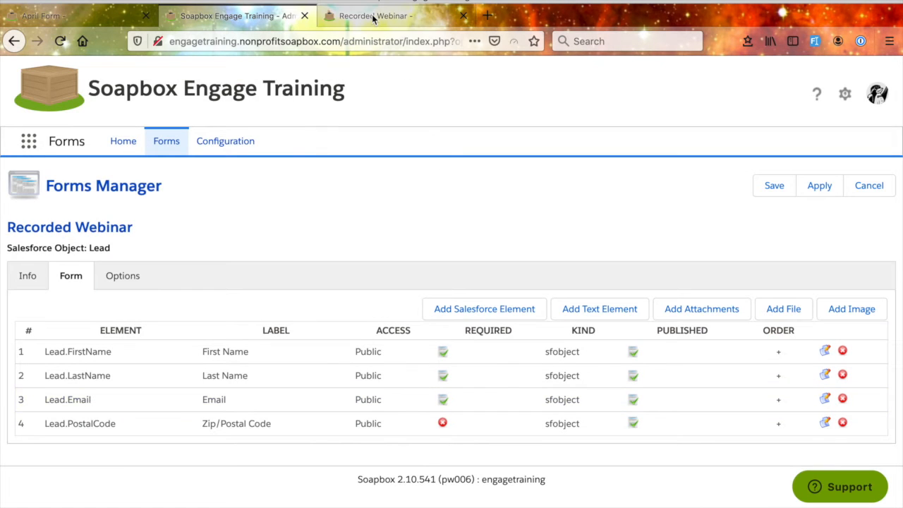
Step: Reload the public Recorded Webinar page to check the three-column field layout, and return to the Forms Manager
click(374, 17)
key(ctrl+r)
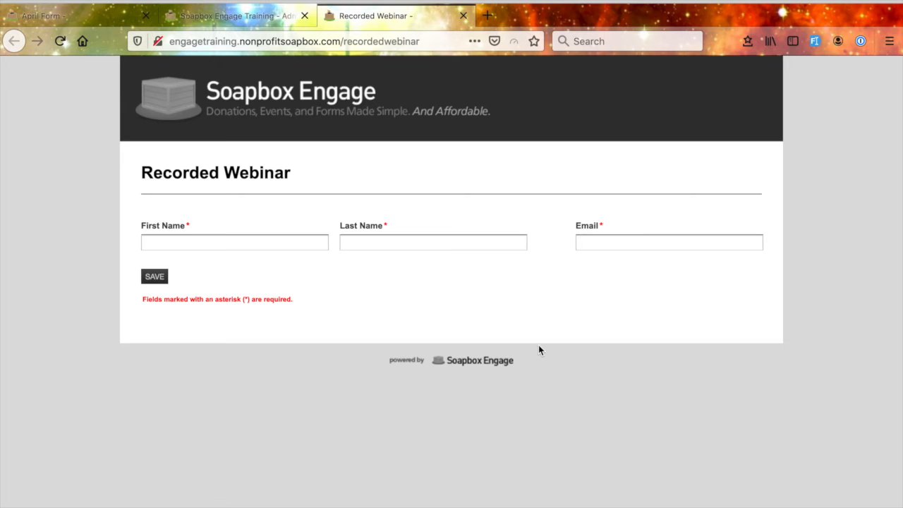
click(237, 16)
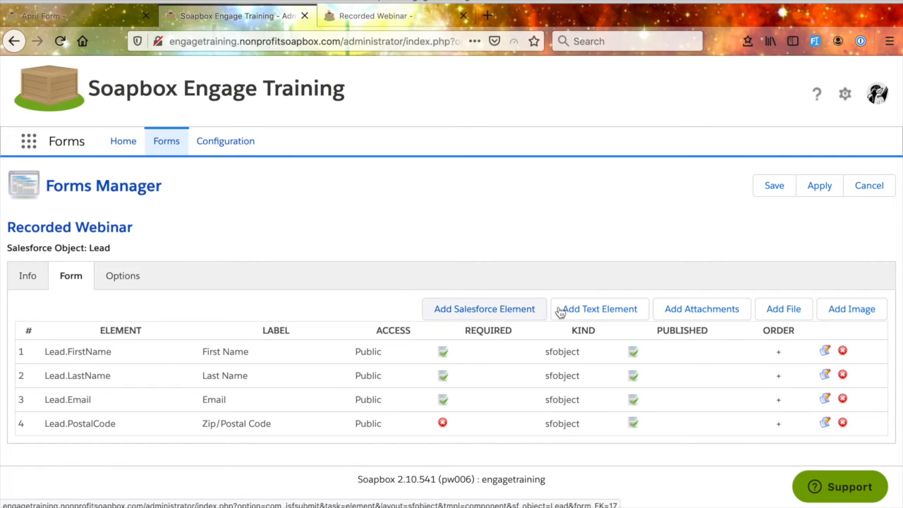
Step: Add a text element named Section 1 with the text Basic Info, save it, and move it above the First Name element
click(598, 309)
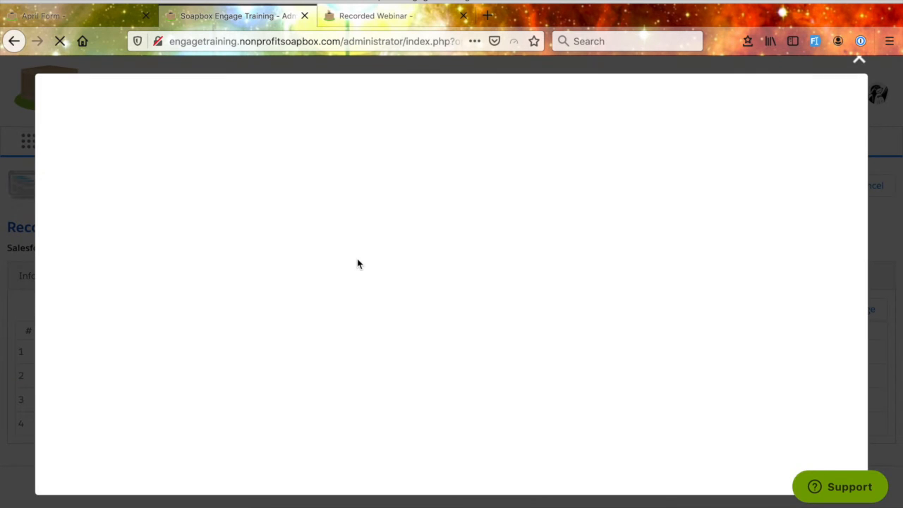
text(sec)
key(BackSpace)
key(BackSpace)
key(BackSpace)
text(Section 1)
click(100, 349)
text(Basic Info)
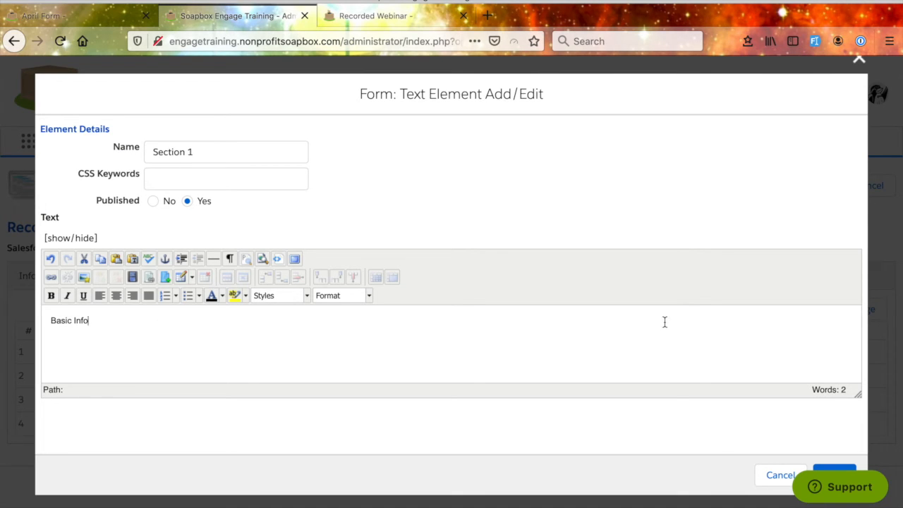
scroll(664, 323, down, 2)
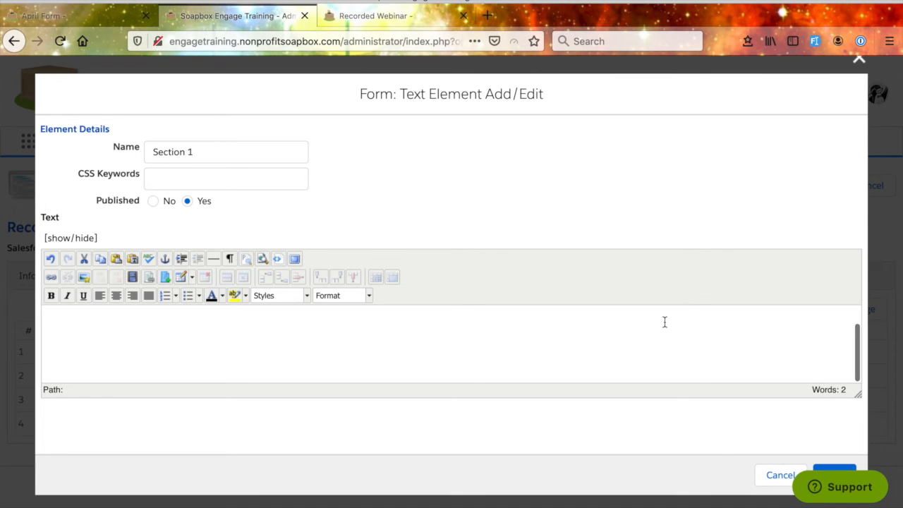
click(836, 472)
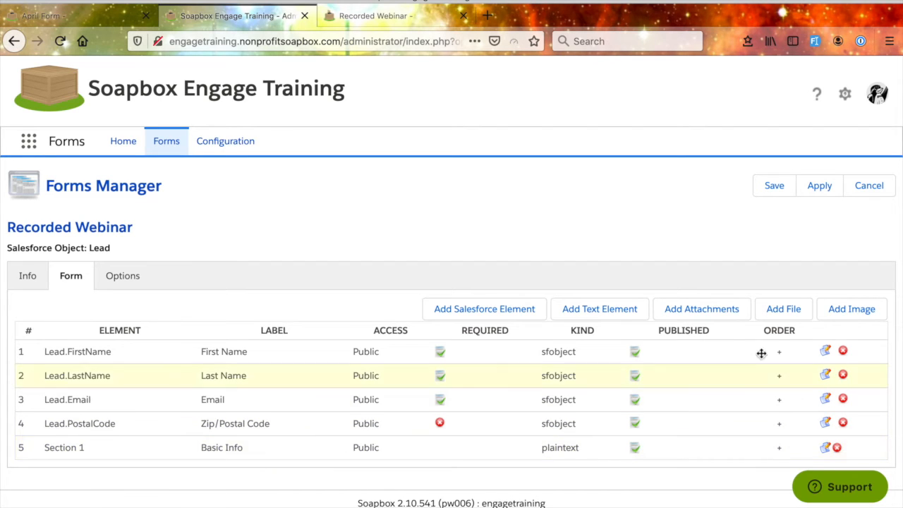
drag(781, 453, 781, 355)
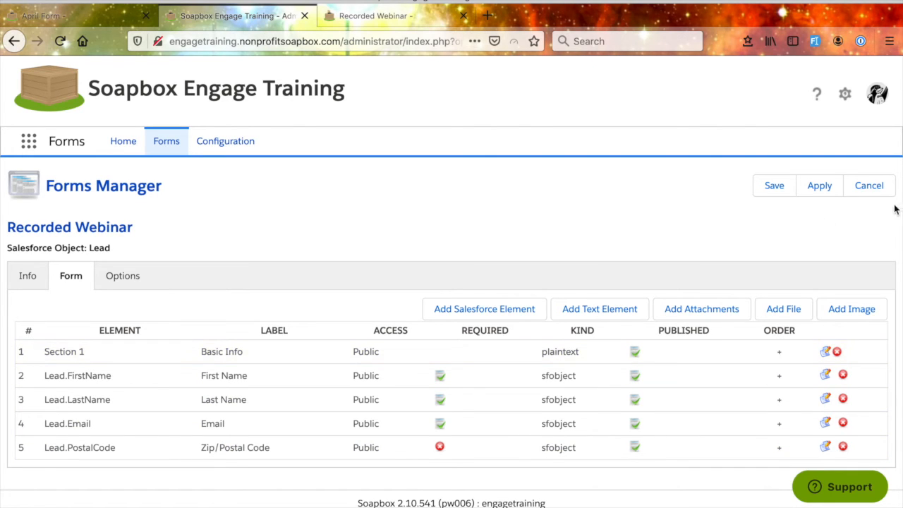
Step: Reload the public Recorded Webinar page to check the Basic Info heading, and return to the Forms Manager
click(360, 27)
key(ctrl+r)
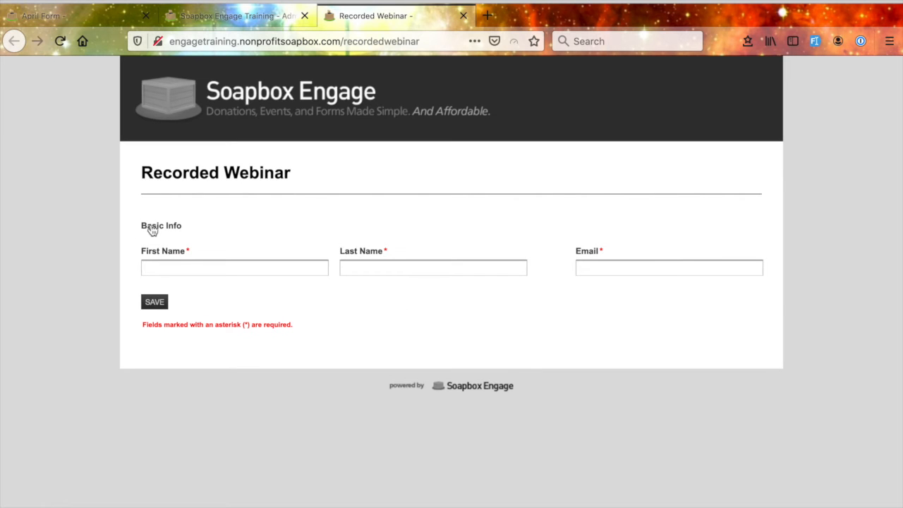
click(265, 15)
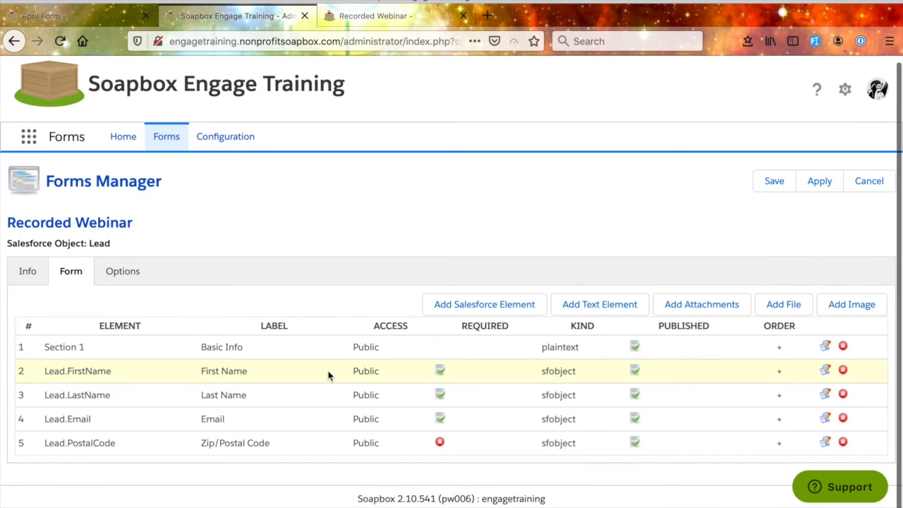
Step: Add a text element named Additional Info with the text Additional Info, save it, and apply the form changes
click(590, 304)
click(190, 154)
text(Additional IN)
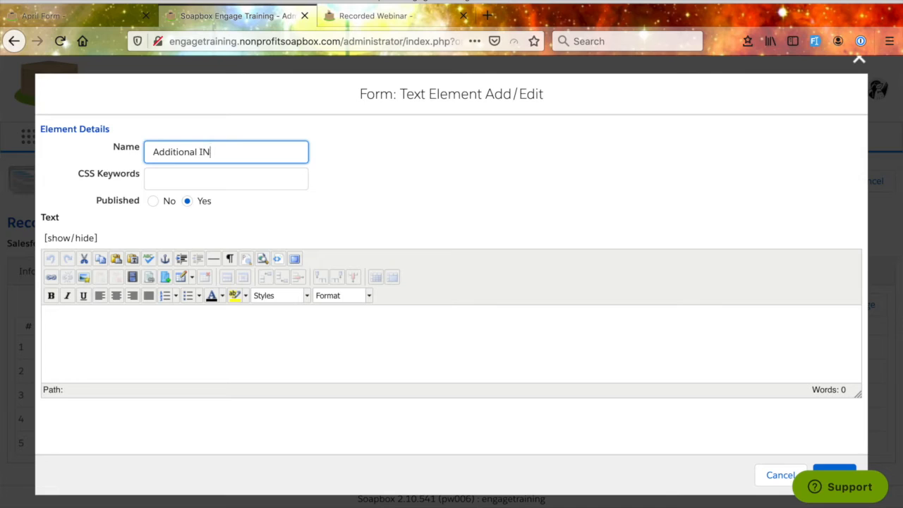
text(o)
key(BackSpace)
text(fo)
click(208, 339)
text(Add)
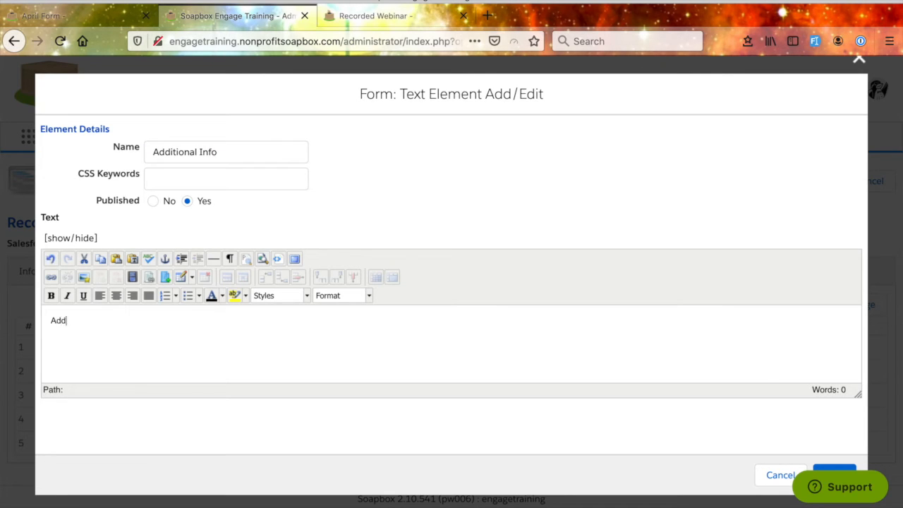
text(itional INfo)
key(BackSpace)
key(BackSpace)
key(BackSpace)
click(848, 471)
click(829, 187)
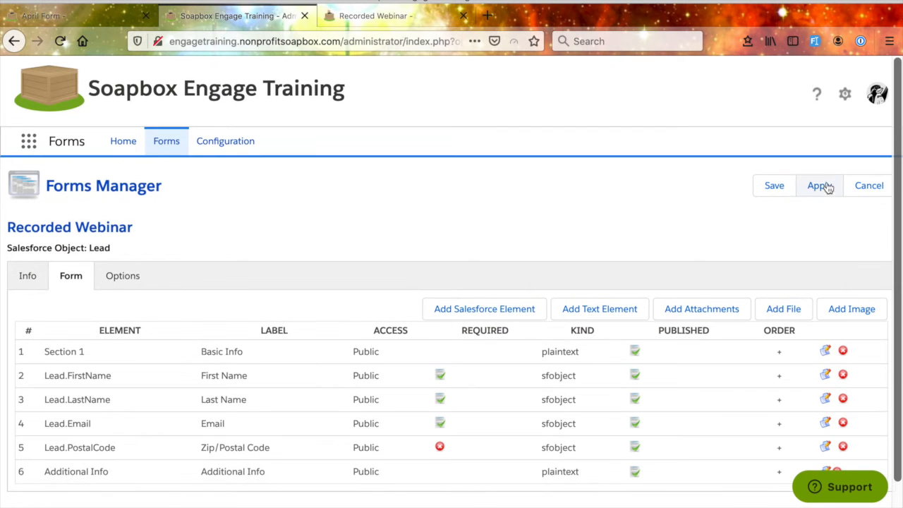
Step: Reload the public Recorded Webinar page to check the Additional Info heading, and return to the Forms Manager
click(374, 15)
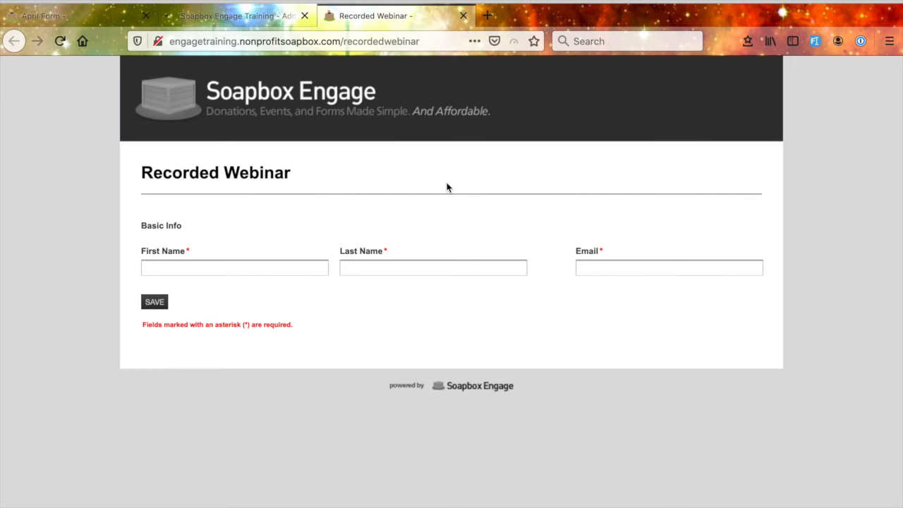
key(ctrl+r)
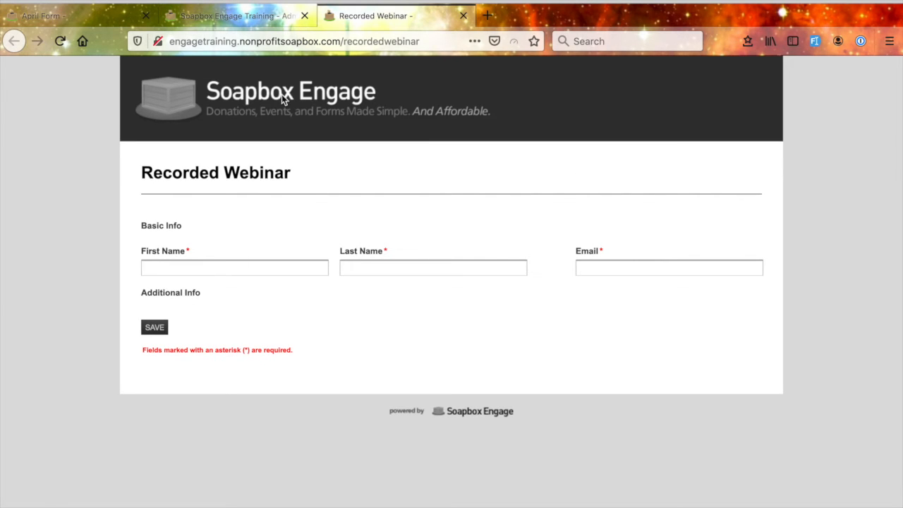
click(259, 21)
Step: Add a text element named More text containing the generated lorem ipsum placeholder paragraphs, and save it
scroll(453, 358, down, 1)
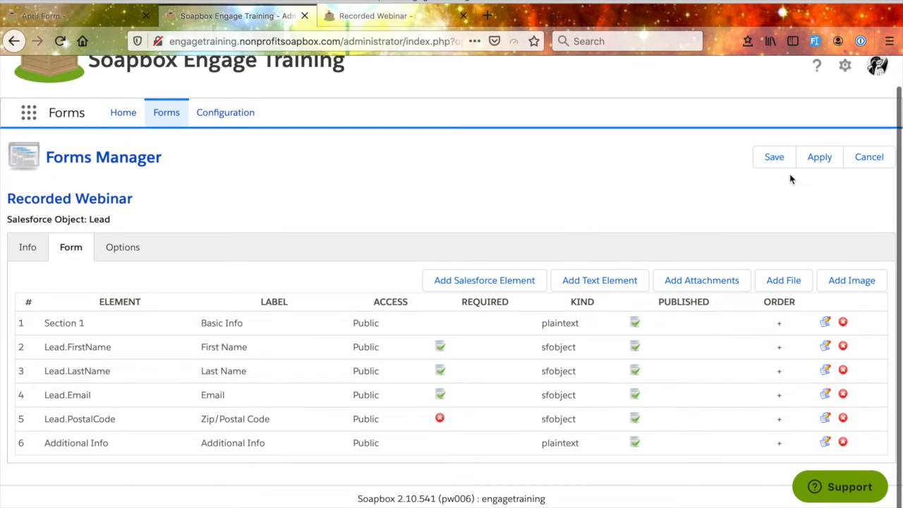
click(579, 281)
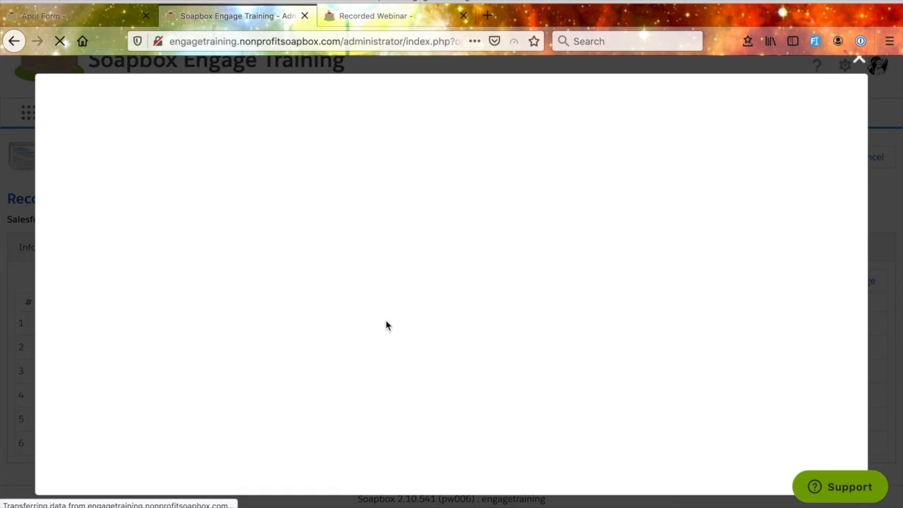
click(234, 151)
text(More text)
click(226, 343)
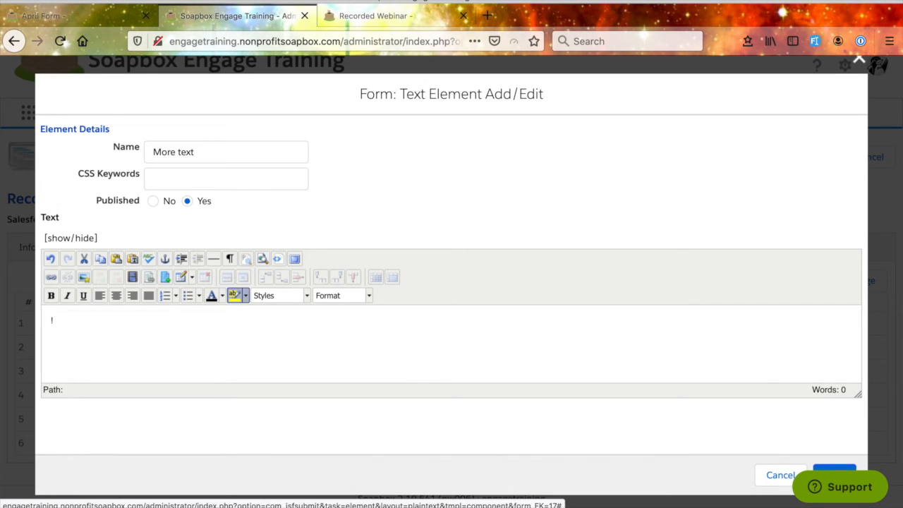
text(!lorem)
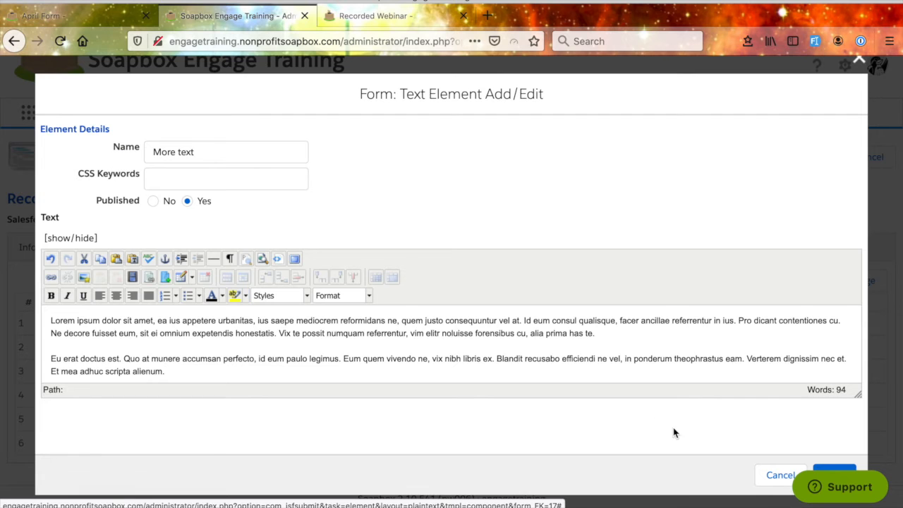
click(838, 472)
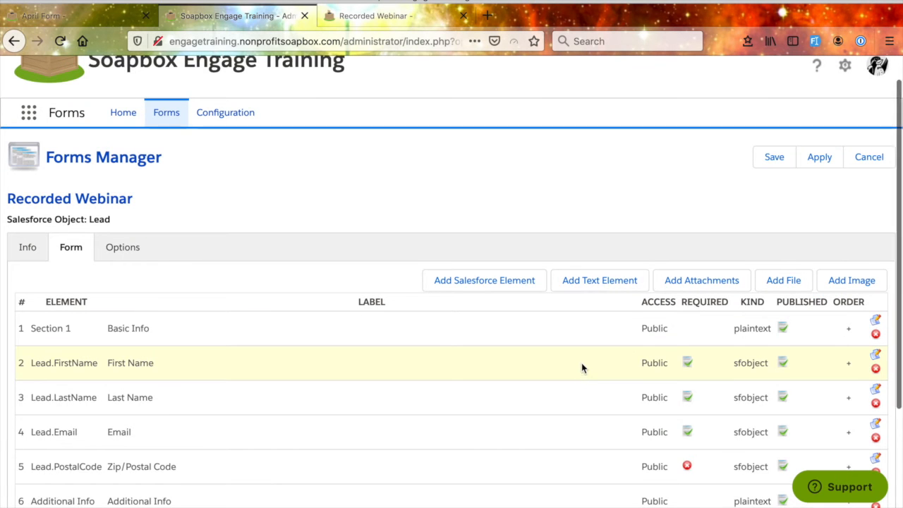
Step: Apply the changes to the Recorded Webinar form
scroll(317, 396, down, 3)
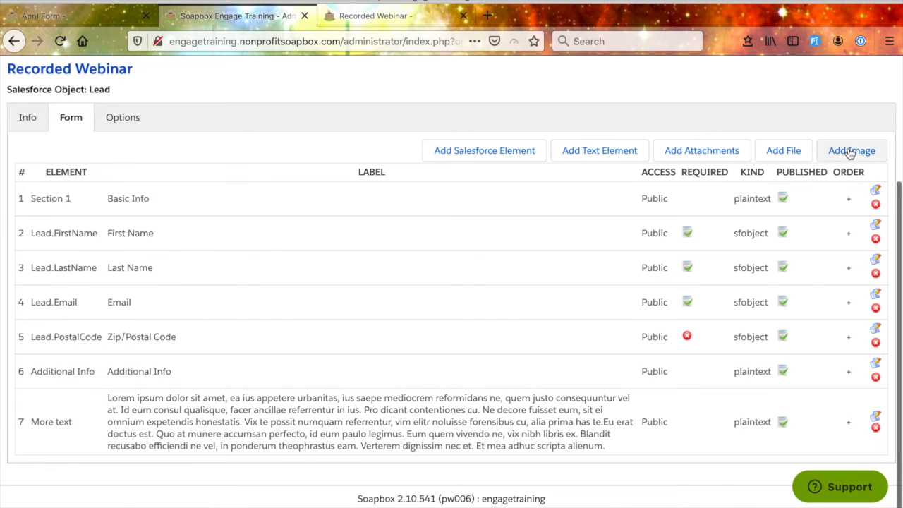
click(794, 148)
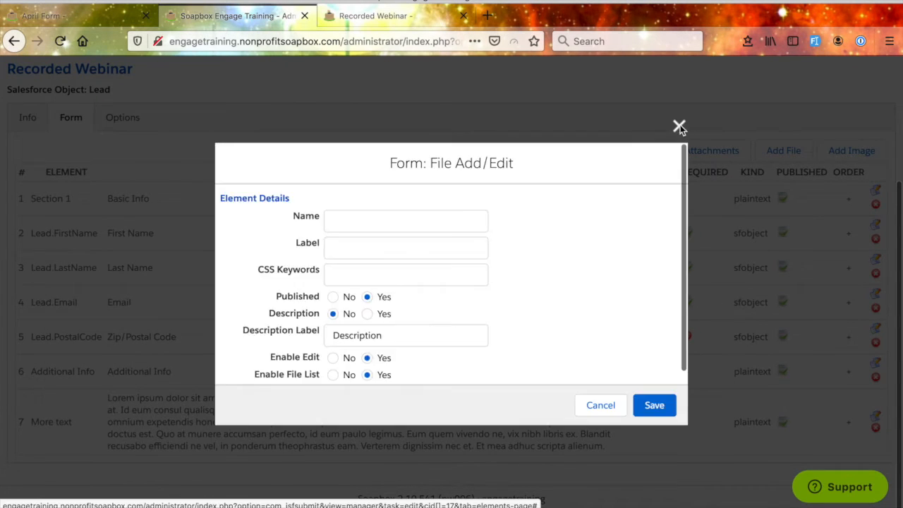
click(679, 126)
scroll(794, 129, up, 3)
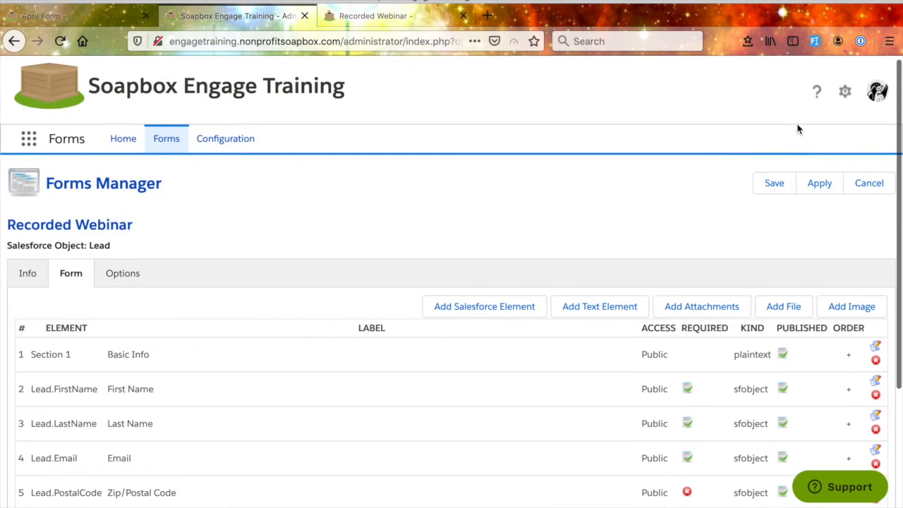
click(828, 190)
Step: Reload the public Recorded Webinar page to check the lorem ipsum paragraphs, and return to the Forms Manager
click(397, 19)
key(super+r)
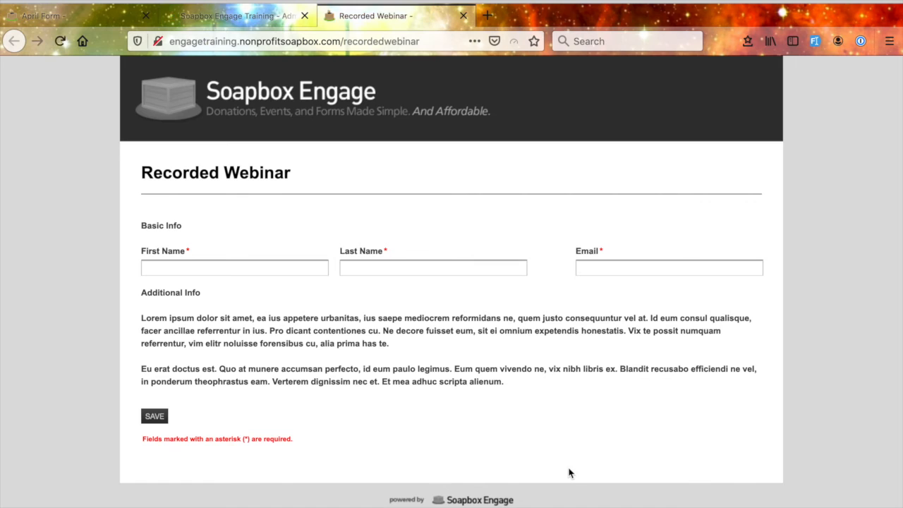
key(ctrl+shift+Tab)
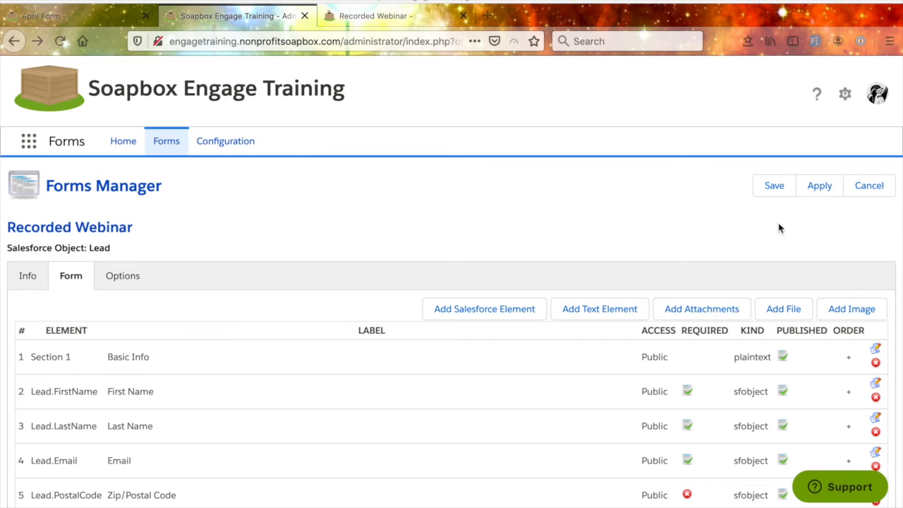
Step: Start a new file element on the Recorded Webinar form and enter Upload Your FIle as its name
click(785, 314)
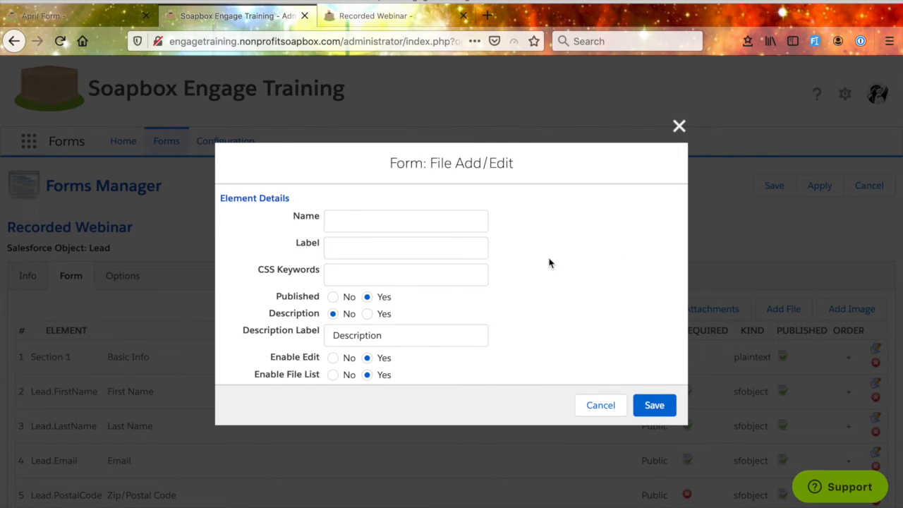
scroll(549, 264, down, 2)
scroll(468, 222, up, 2)
click(448, 222)
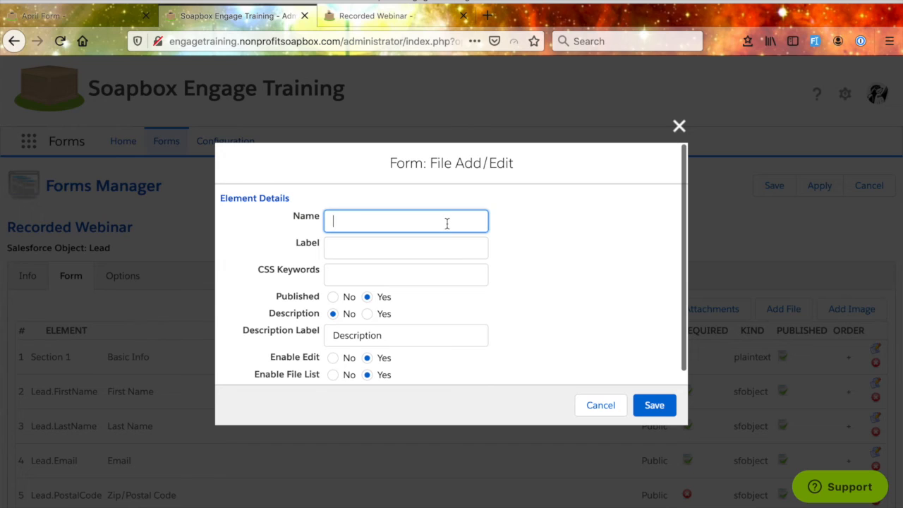
text(Upload)
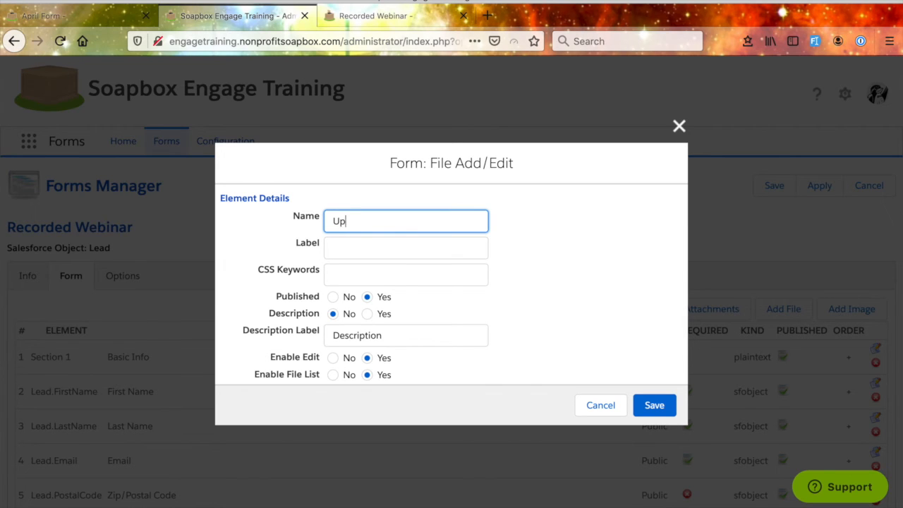
key(BackSpace)
key(BackSpace)
text(ad Fi)
key(BackSpace)
key(BackSpace)
text(Your FIle)
Step: Copy the file element's name into its label
click(422, 251)
triple_click(405, 223)
key(ctrl+c)
click(427, 246)
key(ctrl+v)
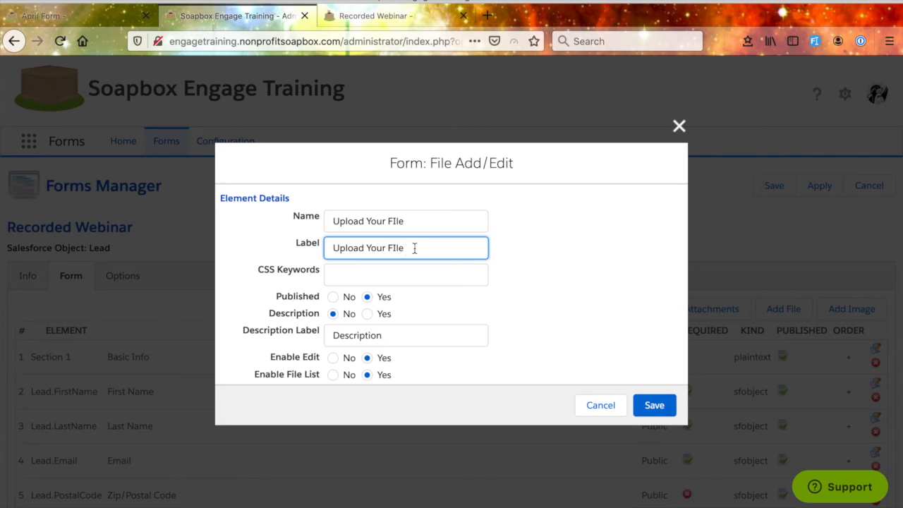
Step: Correct the capitalisation in the file element's label and name so both read Upload Your File
click(396, 247)
key(BackSpace)
text(i)
triple_click(414, 223)
click(400, 221)
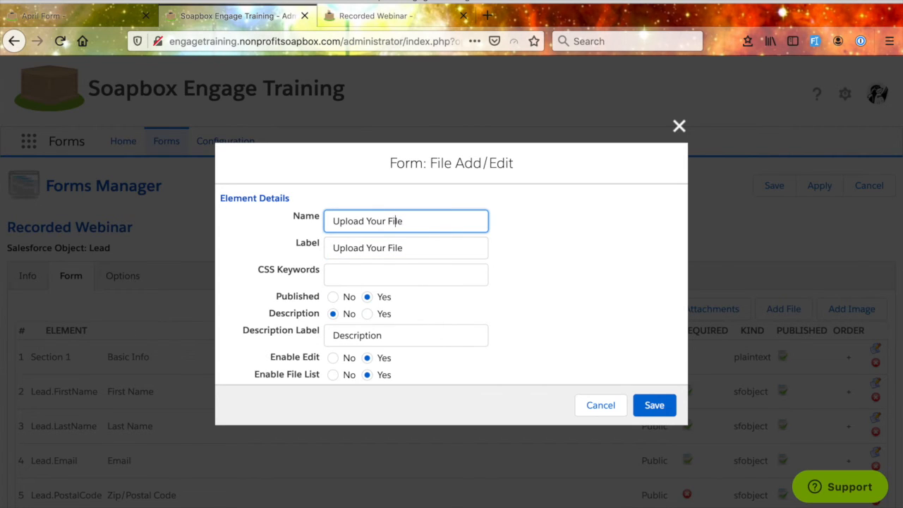
Step: Review the file element's description, editing, file list, maximum file size and file type settings
scroll(544, 306, down, 2)
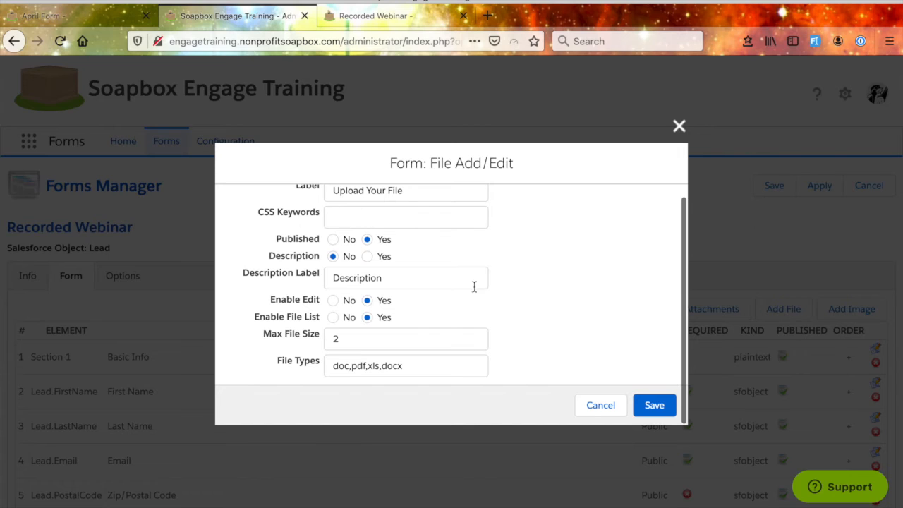
scroll(505, 312, down, 1)
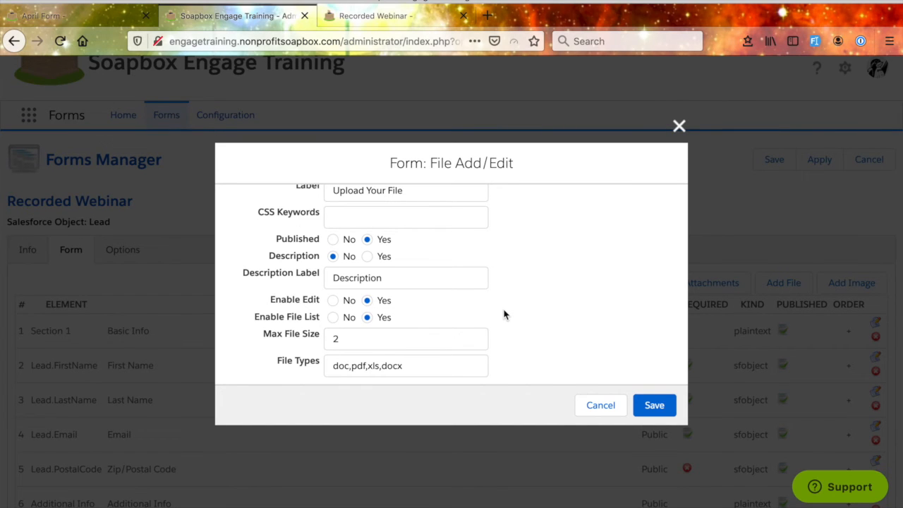
scroll(504, 315, down, 1)
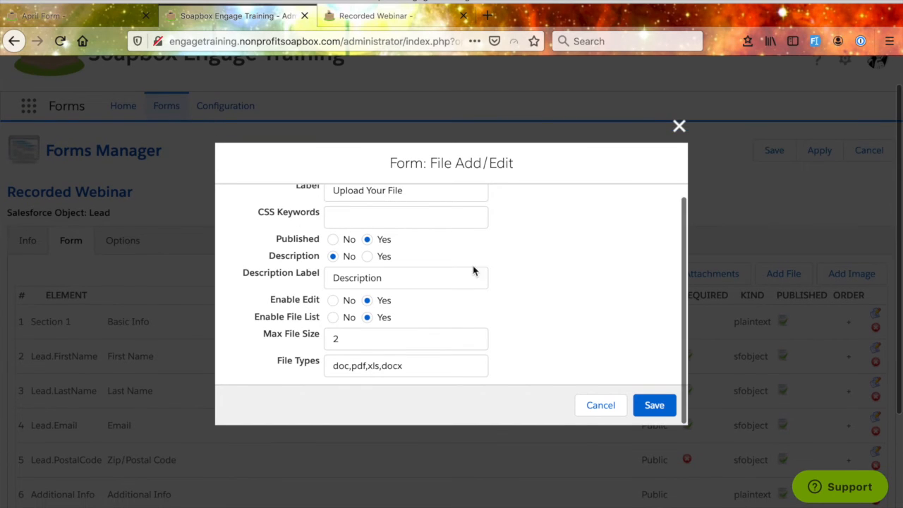
scroll(366, 244, down, 2)
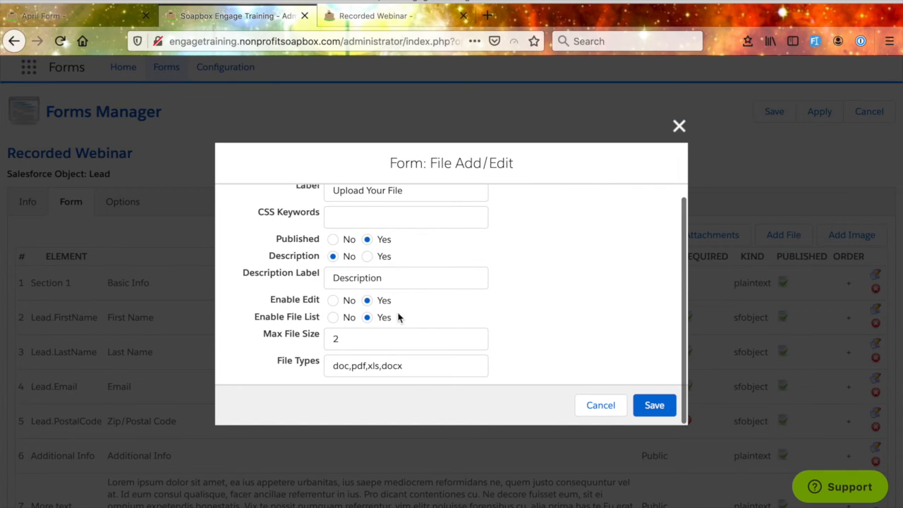
scroll(437, 331, down, 1)
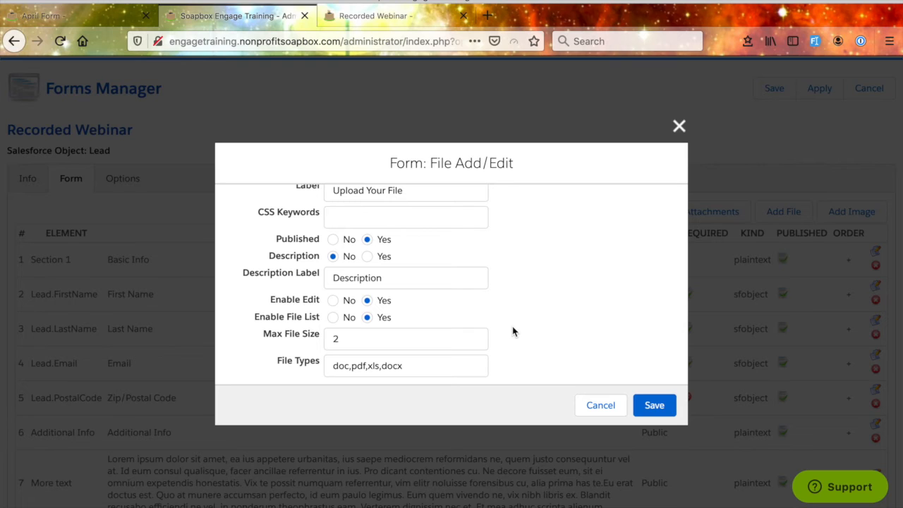
scroll(513, 332, down, 1)
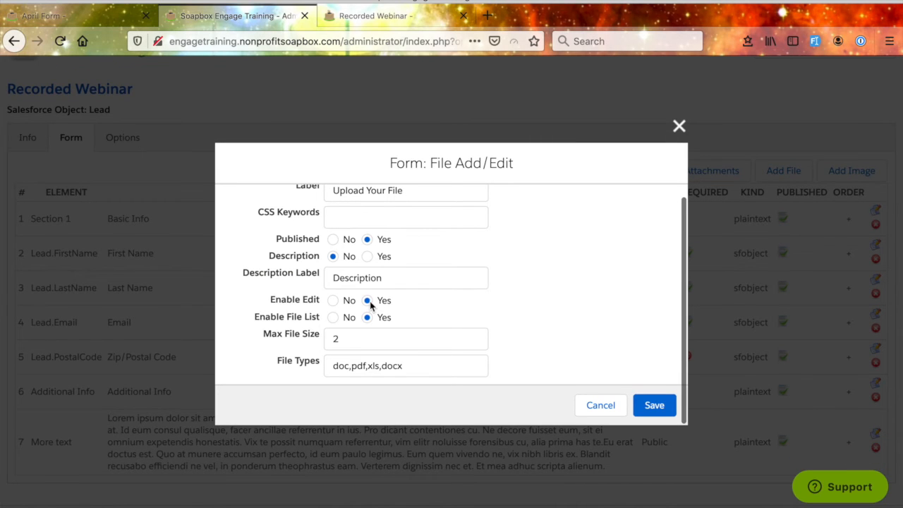
scroll(397, 317, down, 1)
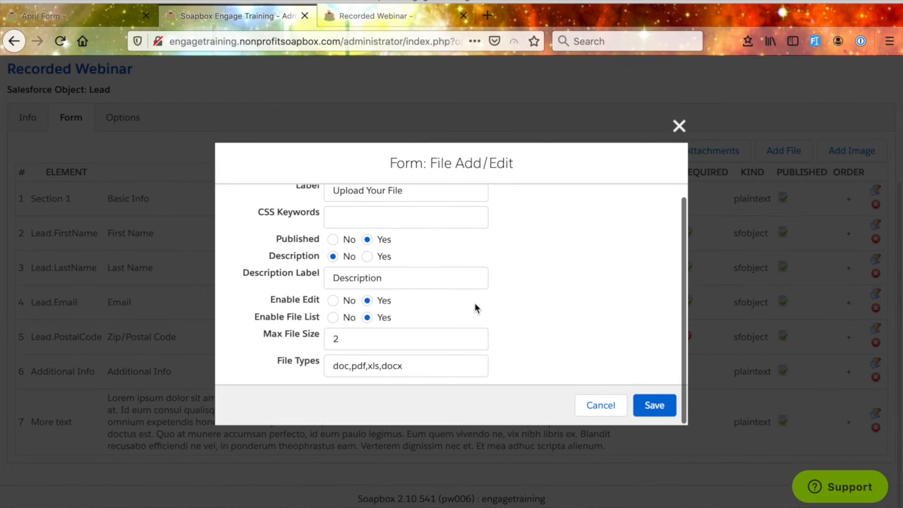
mouse_move(296, 334)
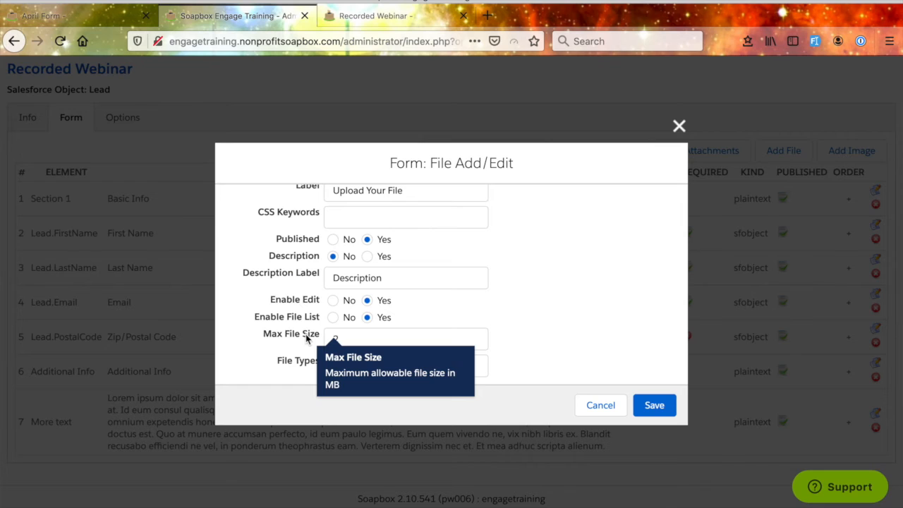
click(345, 342)
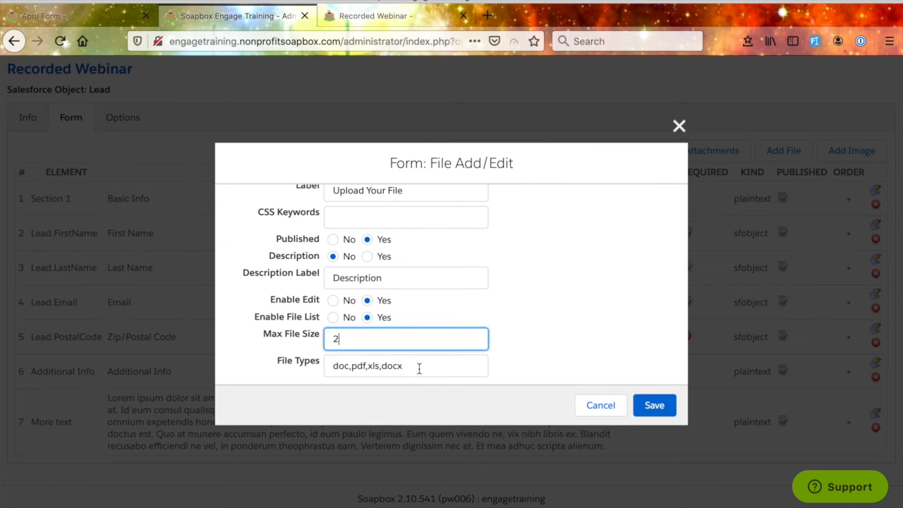
Step: Save the Upload Your File element and apply the form changes
click(656, 406)
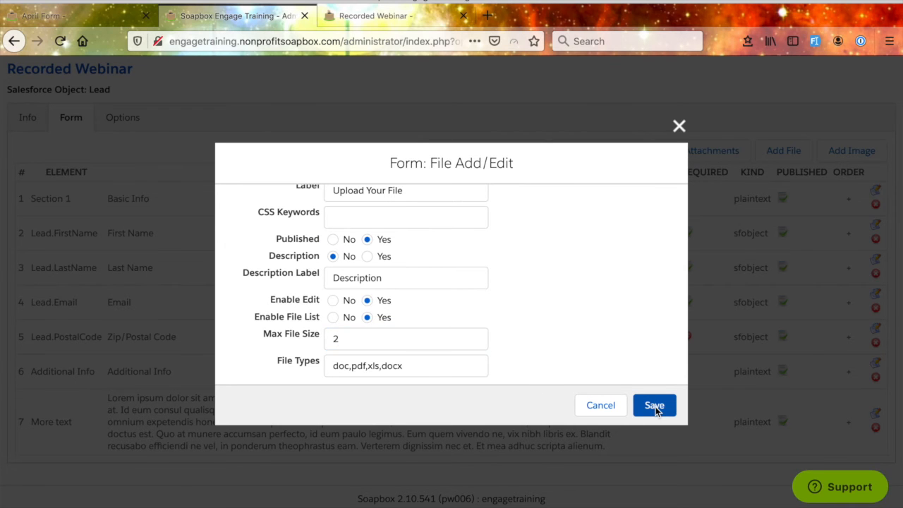
scroll(674, 254, up, 4)
click(817, 186)
Step: Reload the public Recorded Webinar page to check the file upload field, and return to the Forms Manager
click(369, 21)
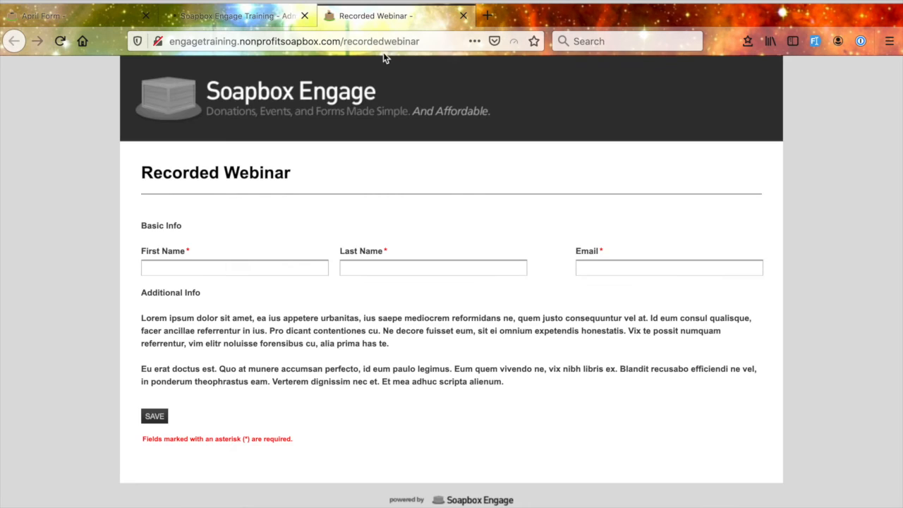
key(F5)
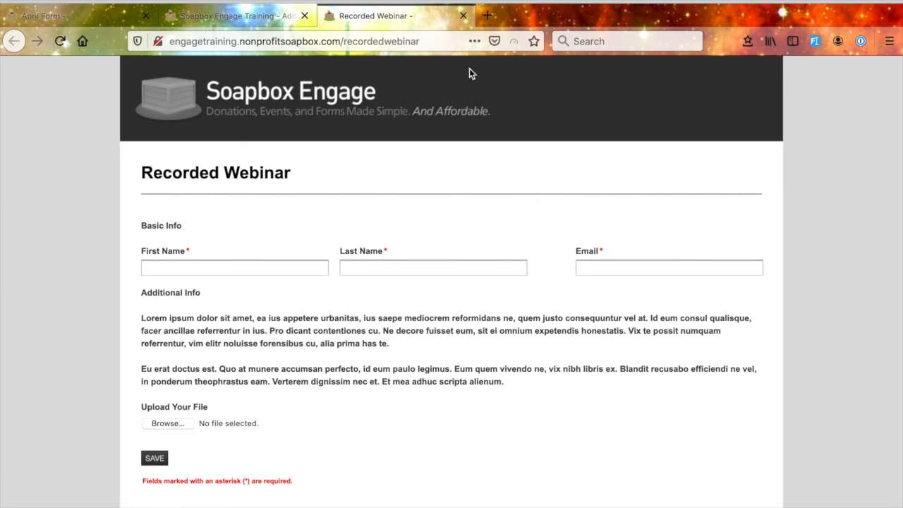
click(266, 16)
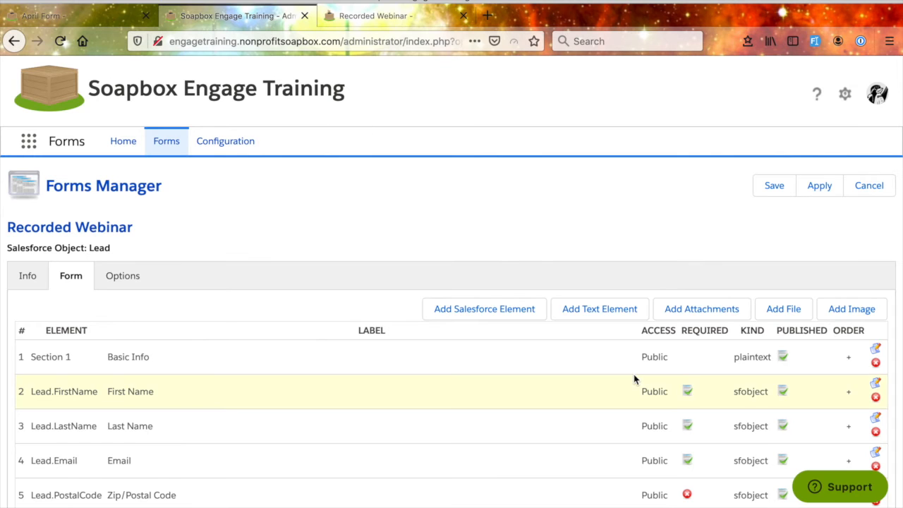
Step: Start a new image element with Upload an Image as both its name and its label
click(866, 309)
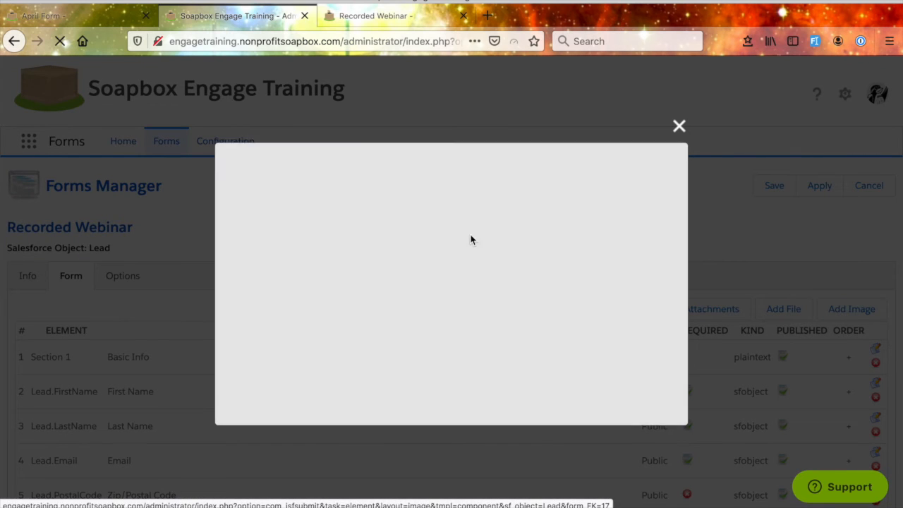
click(362, 221)
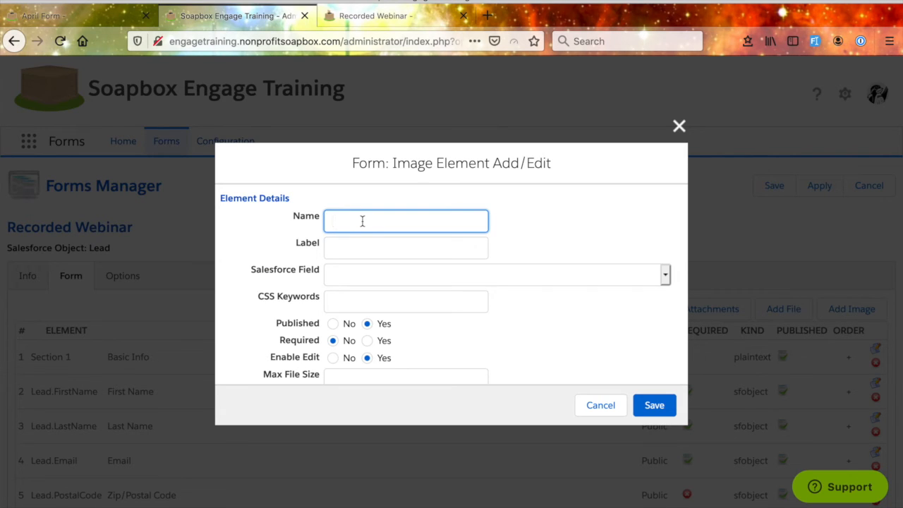
text(Upload an Image)
drag(378, 221, 333, 221)
triple_click(383, 219)
key(ctrl+c)
click(408, 250)
key(ctrl+v)
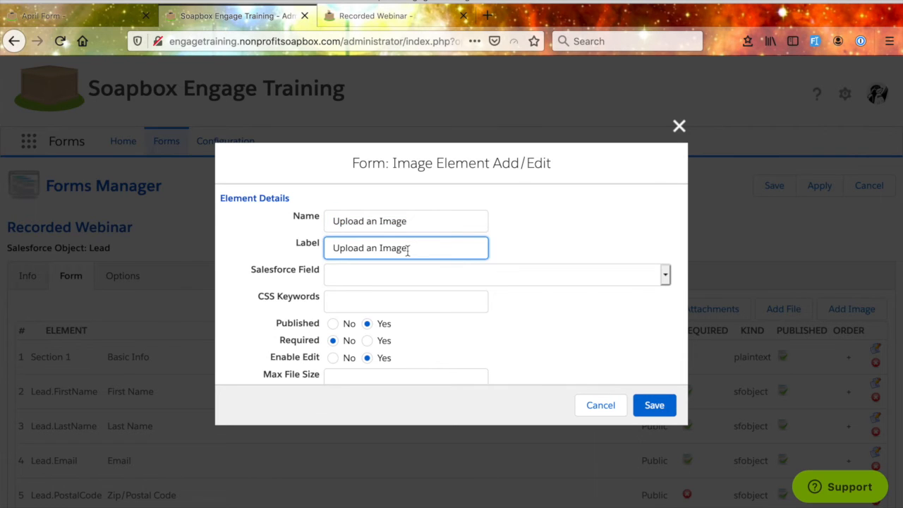
Step: Map the image element to the Website Salesforce field
click(489, 279)
scroll(492, 377, down, 3)
scroll(492, 381, down, 3)
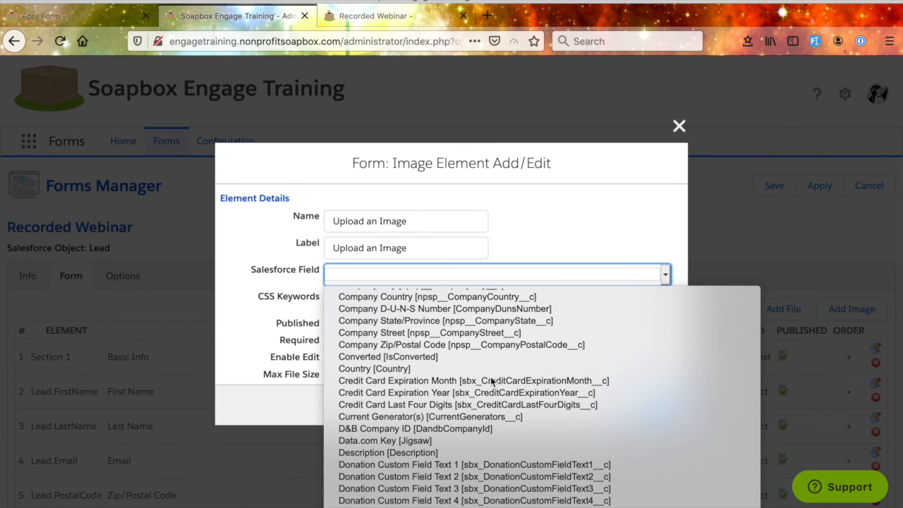
scroll(492, 381, down, 10)
key(i)
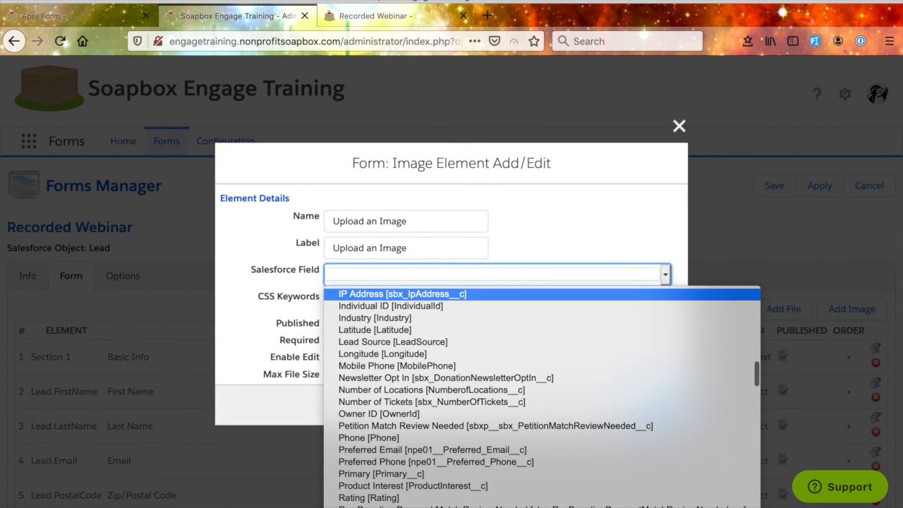
scroll(482, 372, down, 2)
key(i)
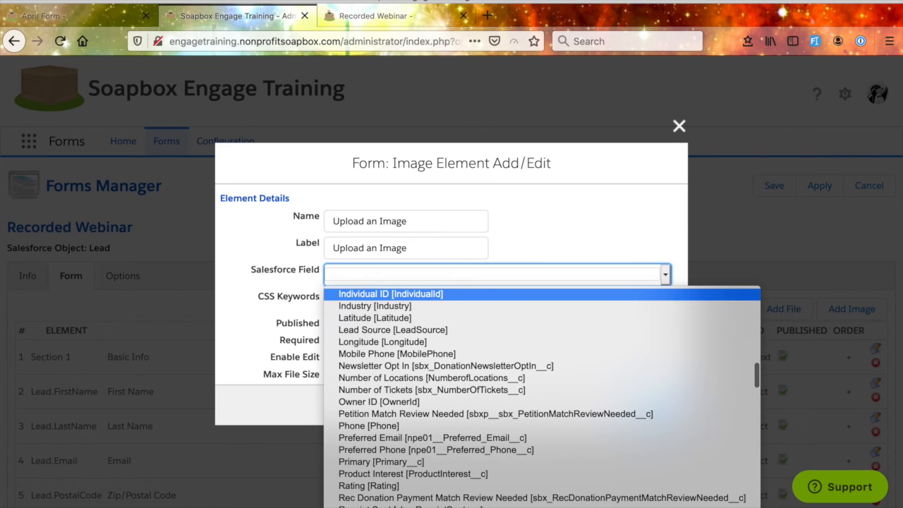
scroll(473, 411, down, 15)
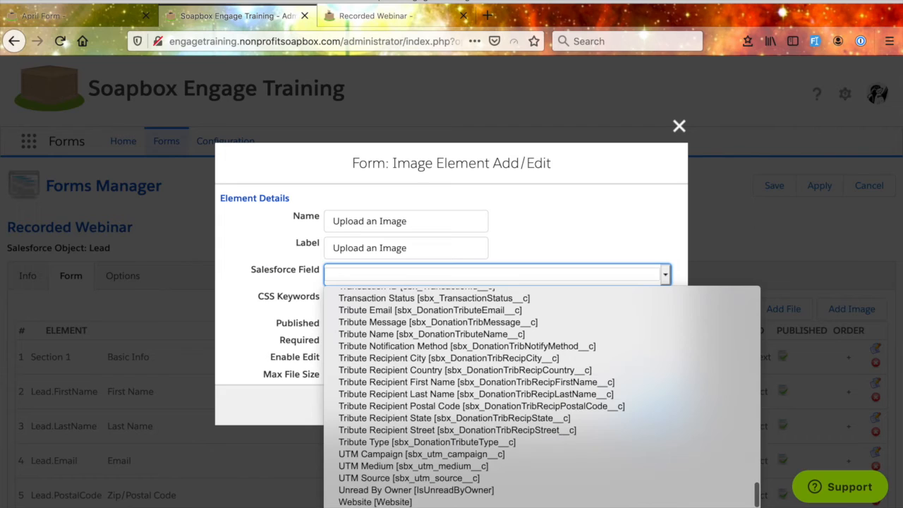
click(401, 502)
click(522, 319)
Step: Copy the image element's name, Upload an Image, into its label
triple_click(426, 224)
click(332, 230)
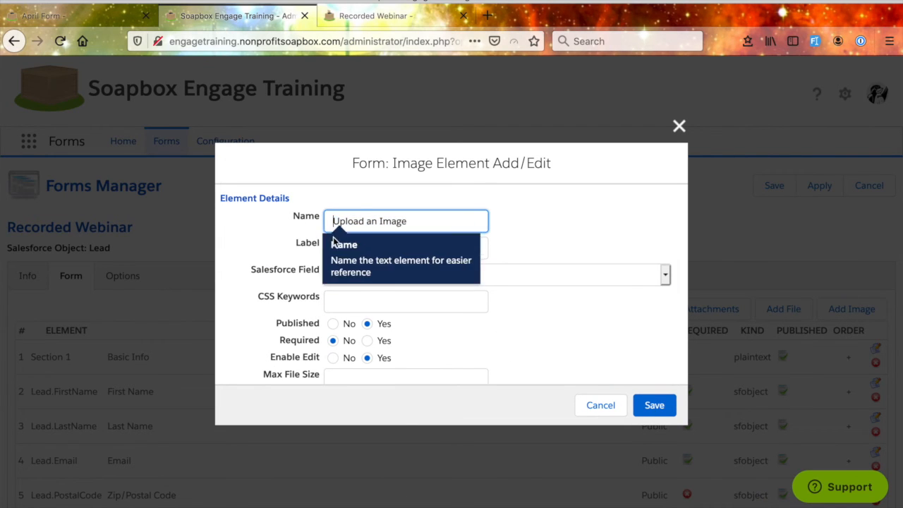
triple_click(361, 219)
key(ctrl+c)
click(388, 248)
double_click(389, 248)
key(ctrl+v)
click(526, 332)
Step: Set the image element's maximum file size to 2 and its maximum thumbnail width and height to 100
scroll(447, 343, down, 2)
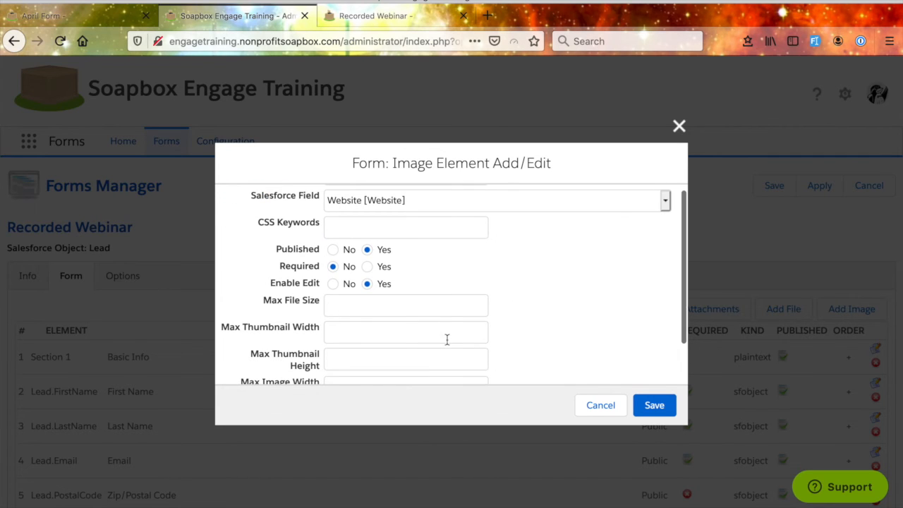
scroll(356, 293, down, 1)
click(338, 267)
text(2)
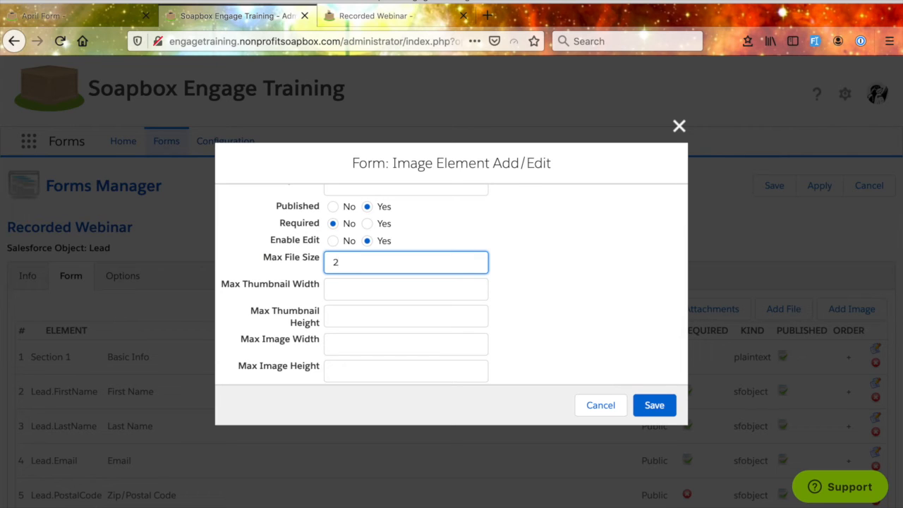
click(340, 291)
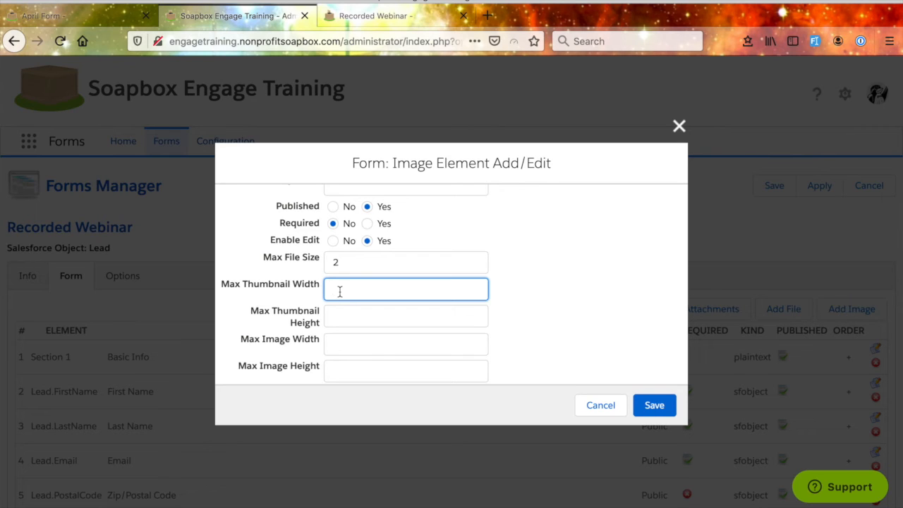
text(100)
click(365, 322)
text(100)
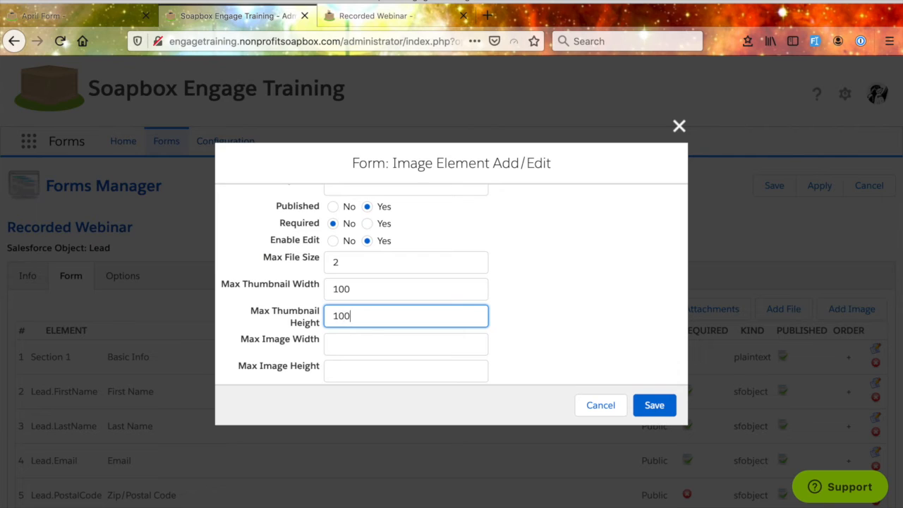
Step: Set the image element's maximum image width to 600 and maximum image height to 800
click(360, 340)
scroll(360, 340, down, 2)
text(100)
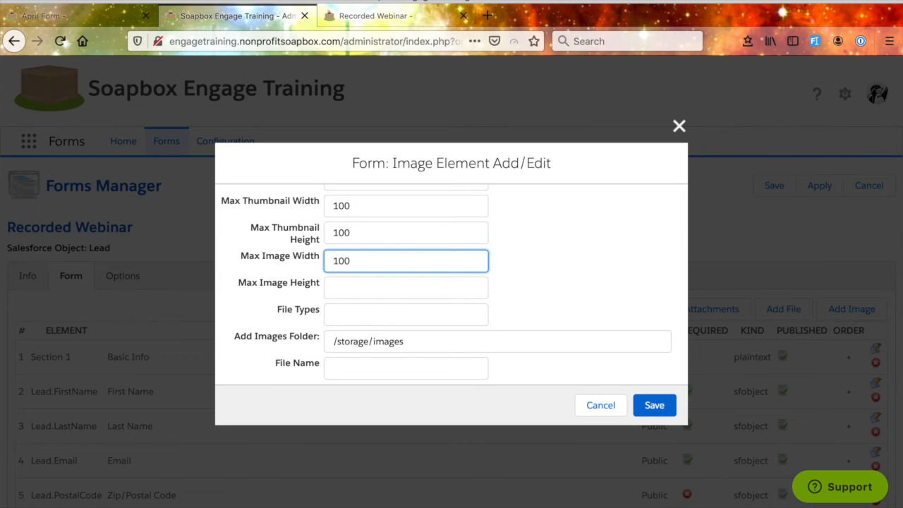
click(345, 287)
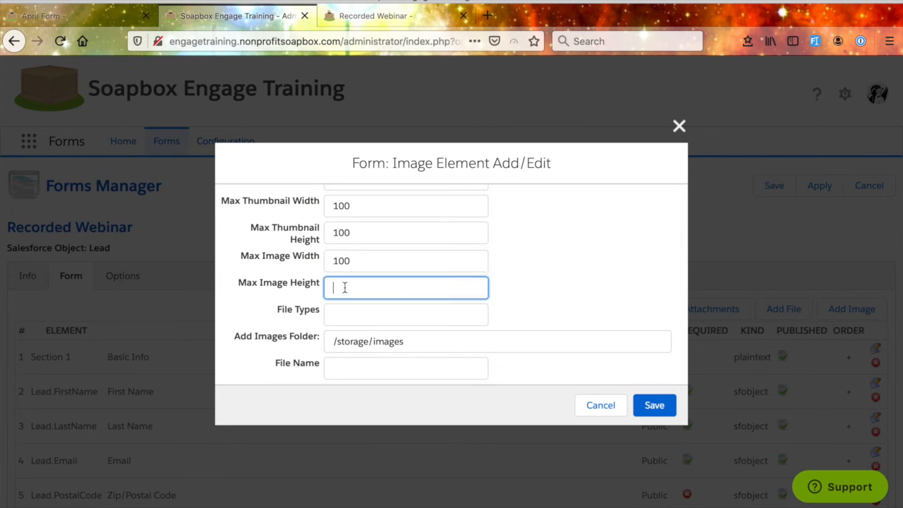
drag(359, 261, 309, 259)
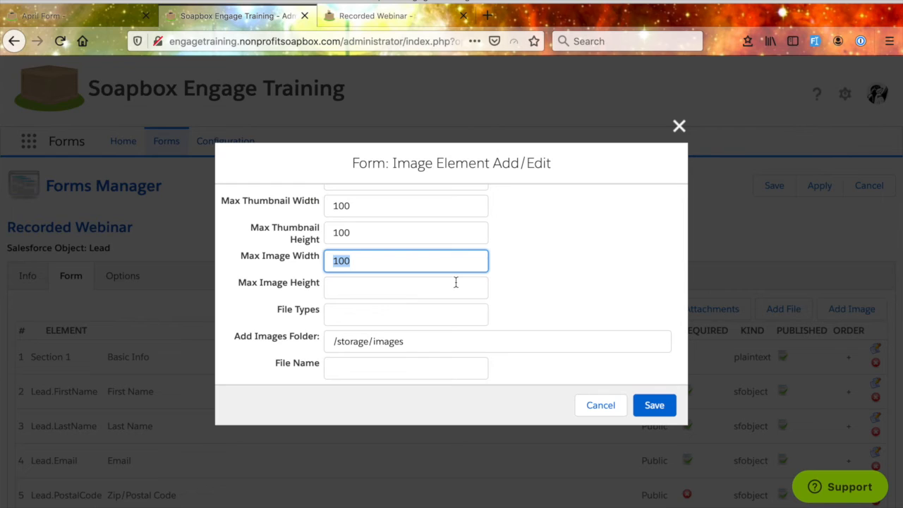
text(600)
click(415, 297)
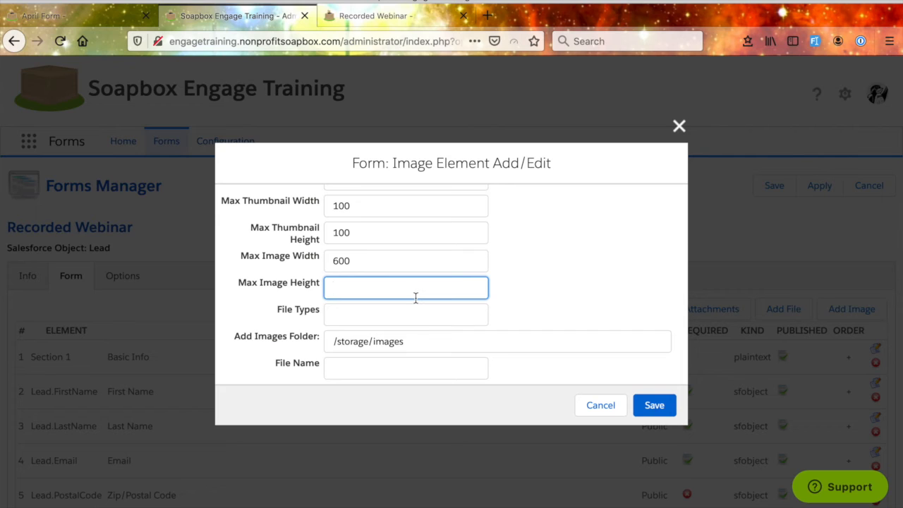
text(800)
mouse_move(300, 286)
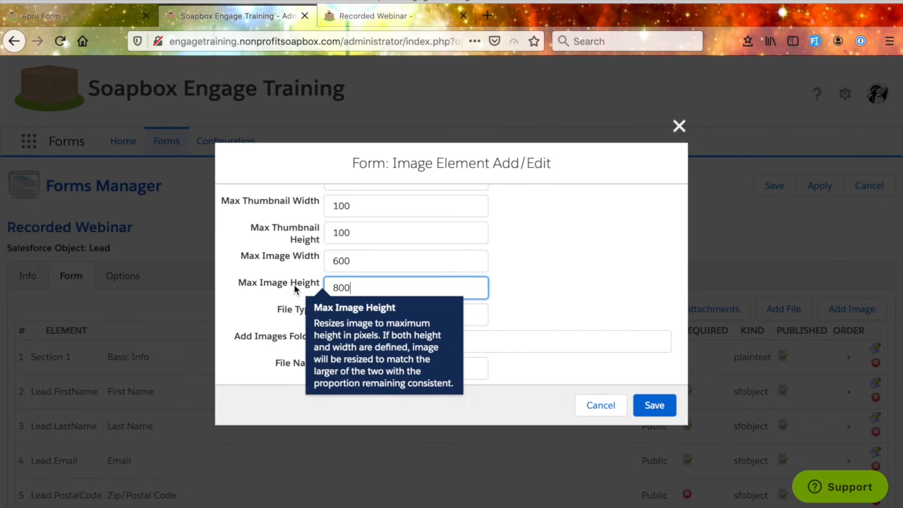
Step: Enter jpg, png as the image element's allowed file types and review the folder for added images
scroll(276, 392, down, 1)
click(351, 309)
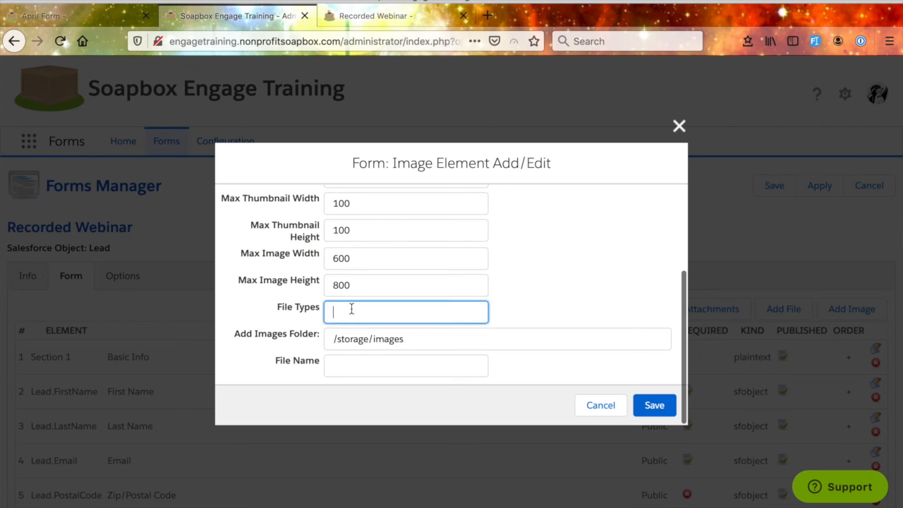
text(jpg, png)
click(508, 291)
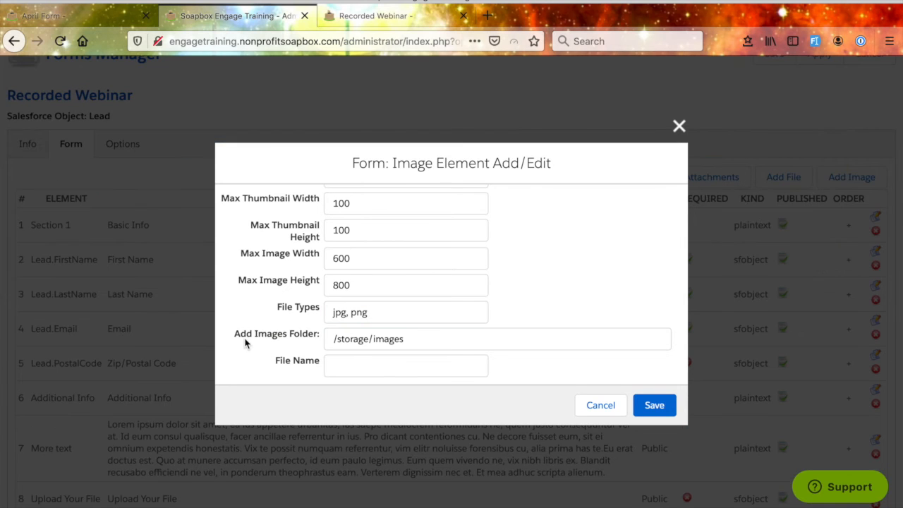
drag(432, 339, 305, 344)
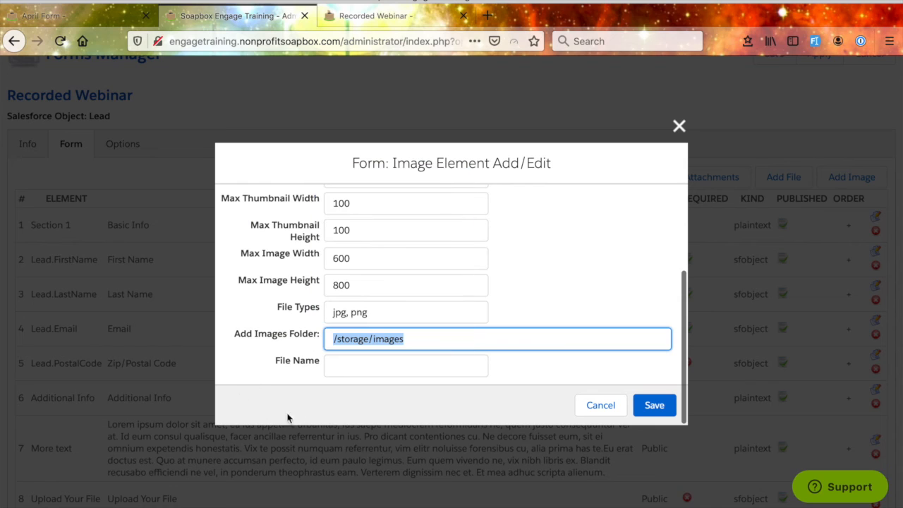
click(353, 393)
Step: Set the image element's file name to fromwebinarform and save the element
click(373, 362)
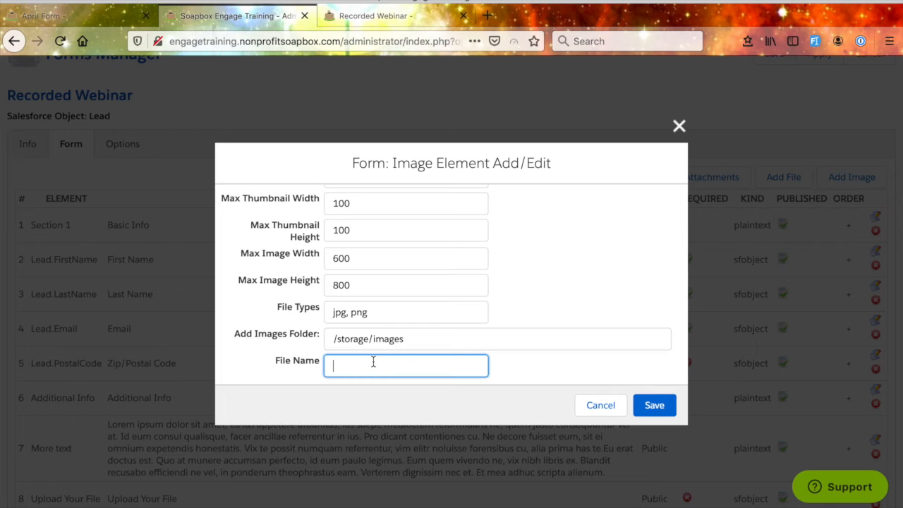
text(Front)
key(BackSpace)
key(BackSpace)
key(BackSpace)
key(BackSpace)
key(BackSpace)
text(fromwebinarform)
mouse_move(299, 362)
click(660, 413)
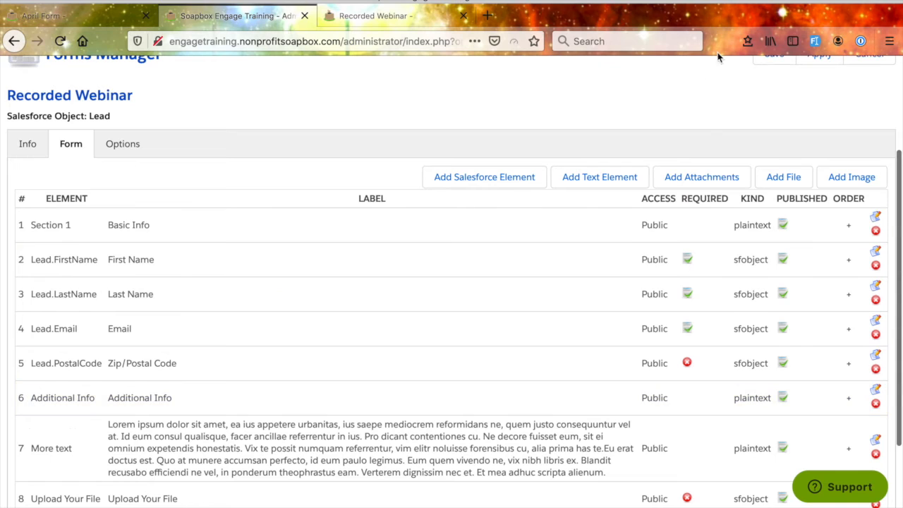
Step: Apply the form changes and reload the public Recorded Webinar page to check the image upload field
scroll(736, 119, up, 3)
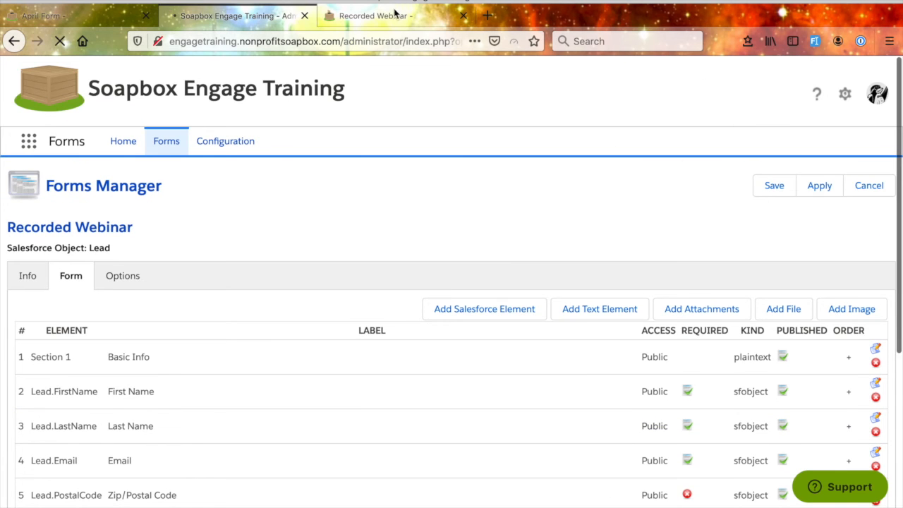
click(399, 15)
key(super+r)
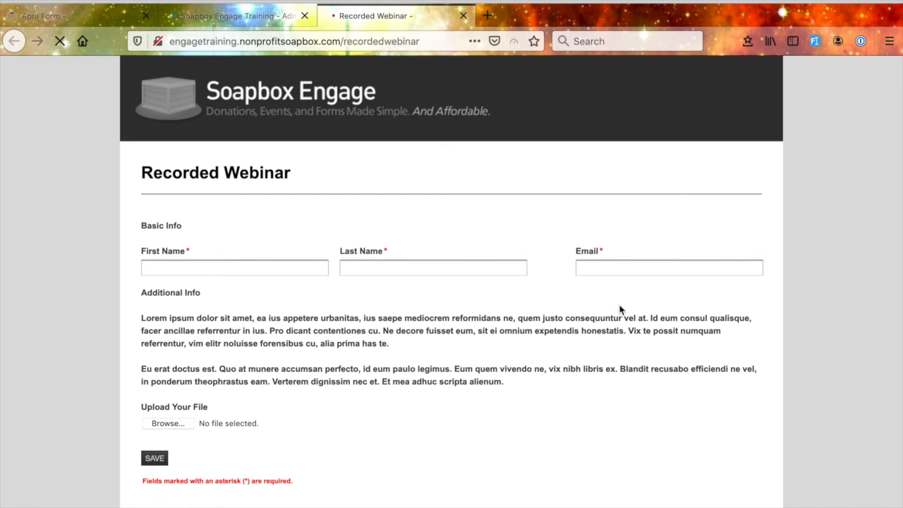
scroll(631, 419, down, 2)
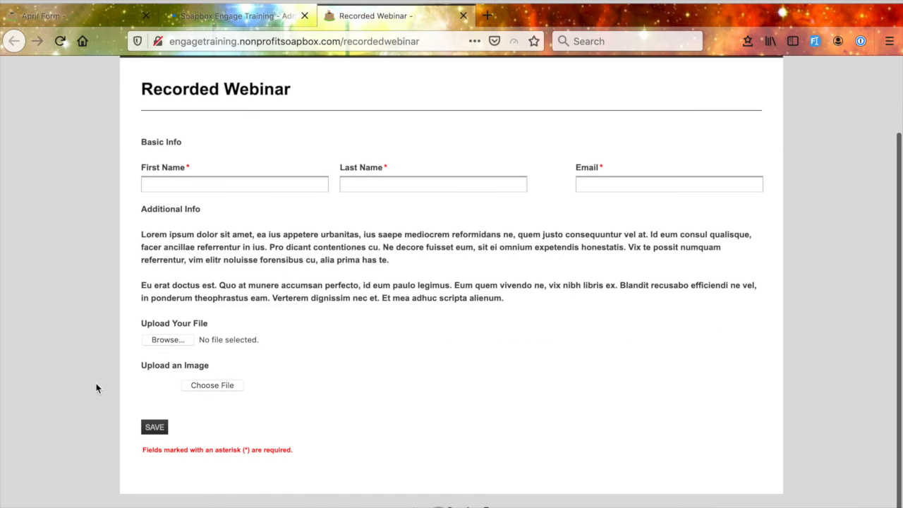
scroll(315, 406, up, 1)
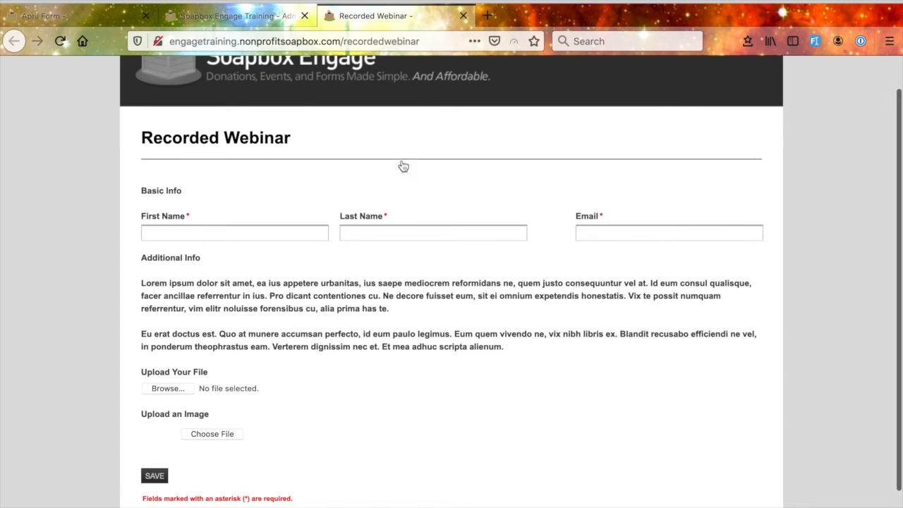
Step: Compare the form's element list in the Forms Manager with the public Recorded Webinar page
click(267, 24)
scroll(484, 397, down, 5)
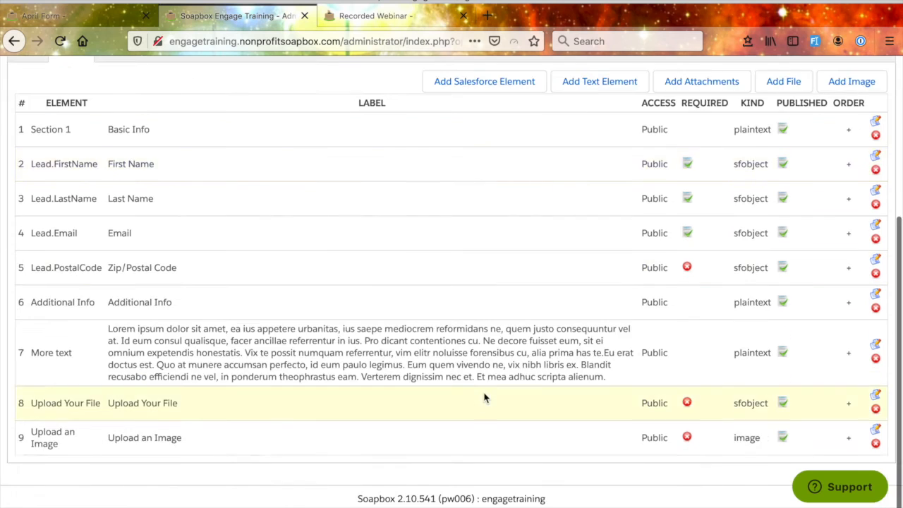
scroll(484, 398, up, 1)
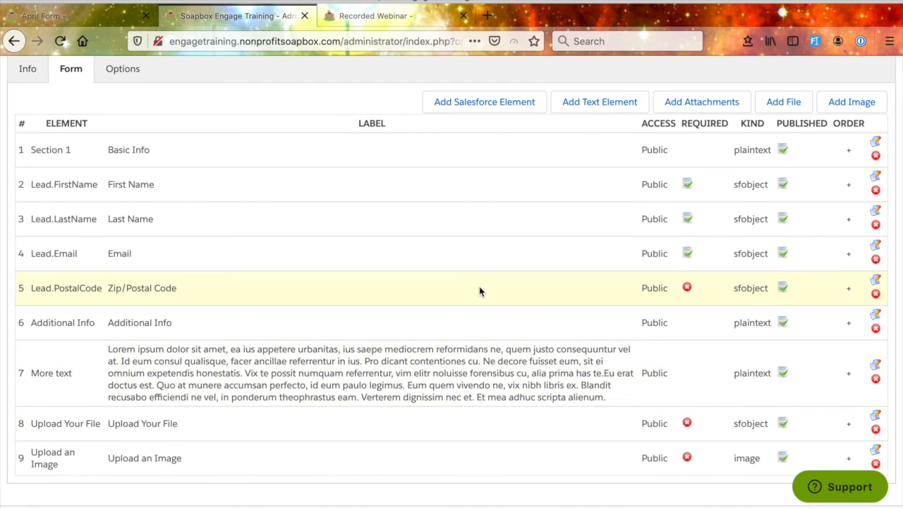
scroll(459, 275, down, 1)
scroll(438, 262, up, 4)
scroll(387, 244, down, 3)
scroll(387, 244, up, 5)
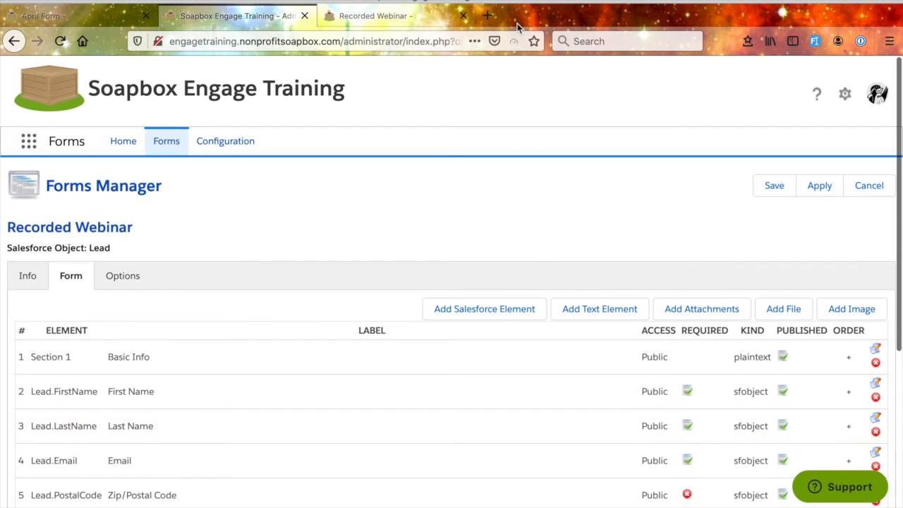
click(395, 16)
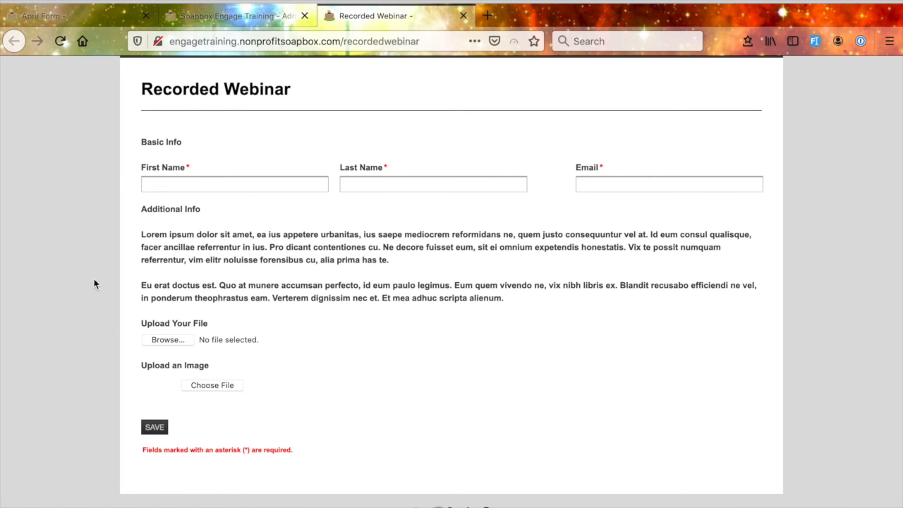
Step: Set the Recorded Webinar form's record type to Soapbox Submit in its submit options
click(265, 18)
scroll(364, 258, down, 3)
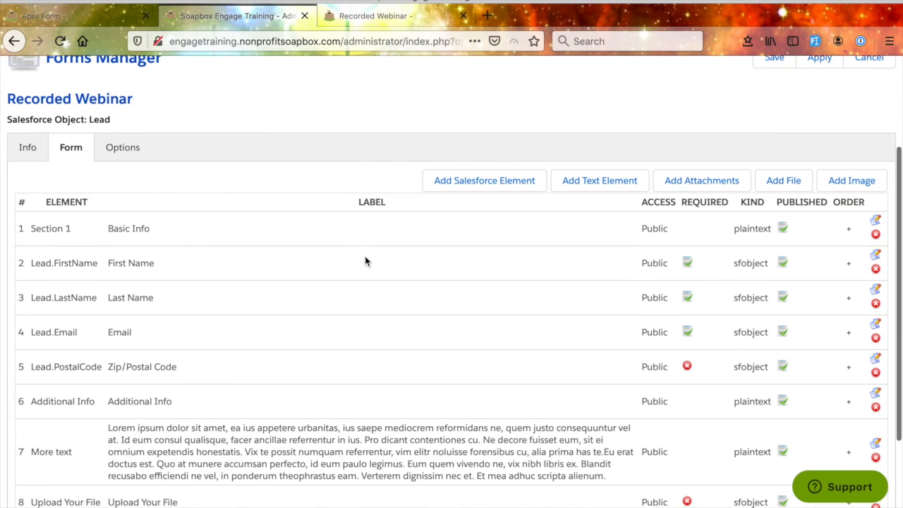
click(129, 153)
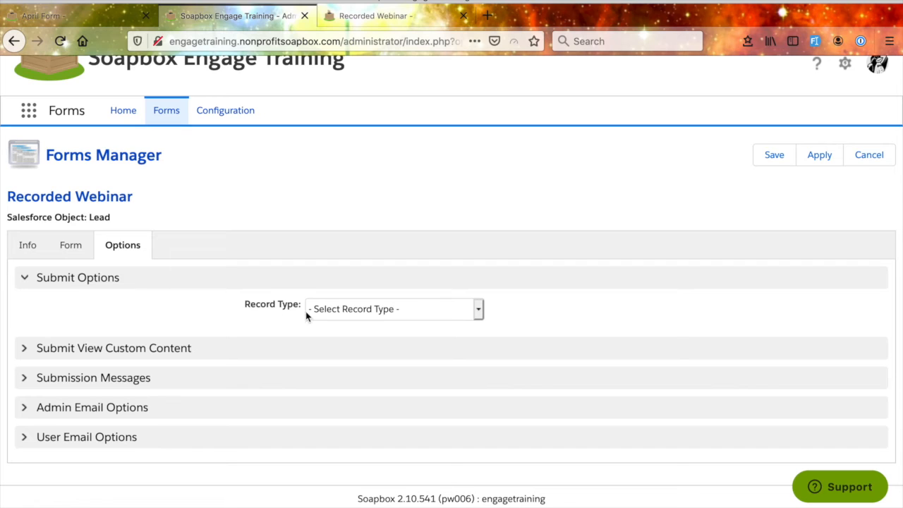
click(479, 313)
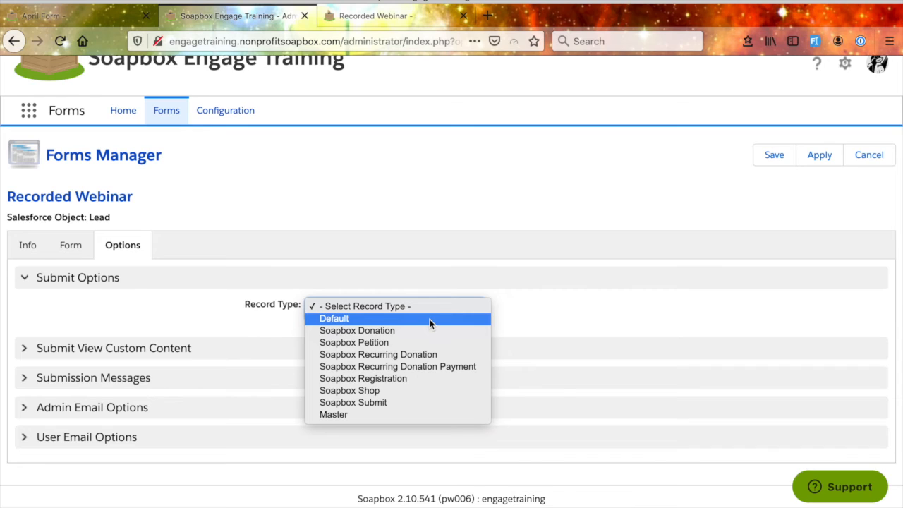
click(372, 408)
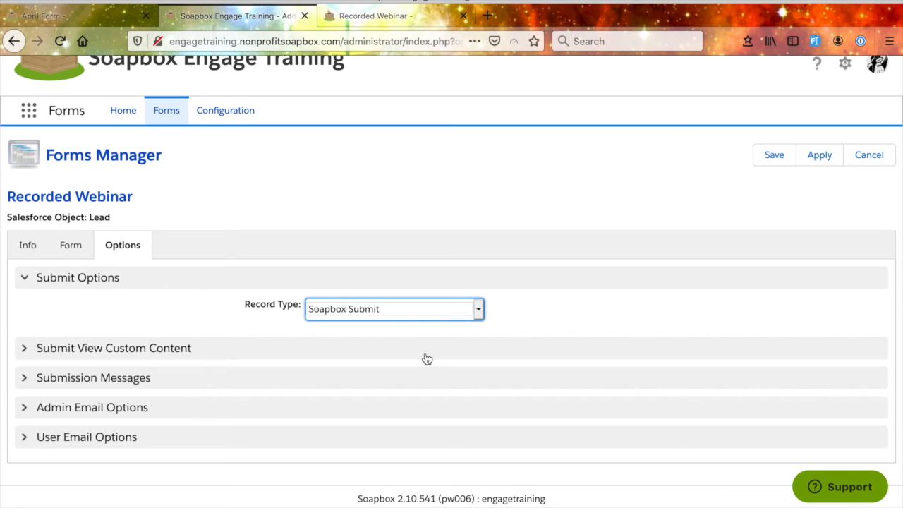
Step: Expand the Submit View Custom Content settings and fill the Submit Page Intro with lorem ipsum text using the !lorem snippet
click(149, 357)
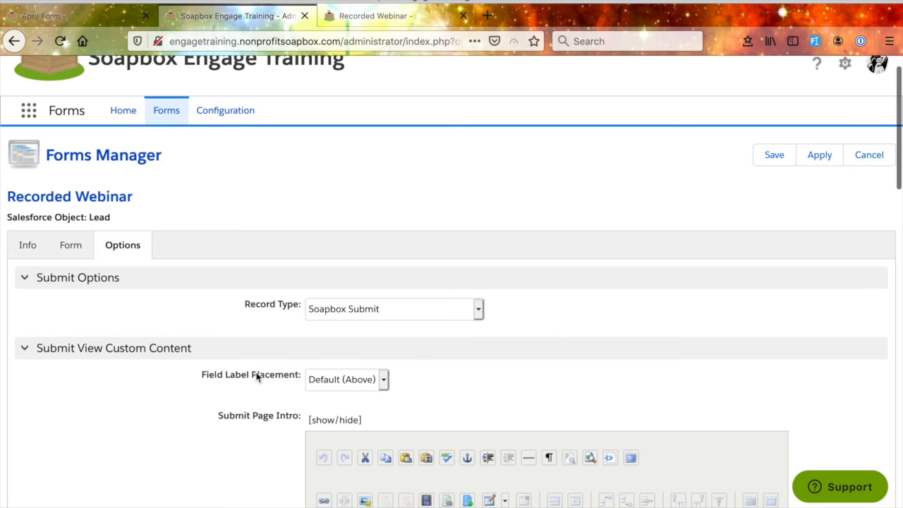
scroll(299, 405, down, 5)
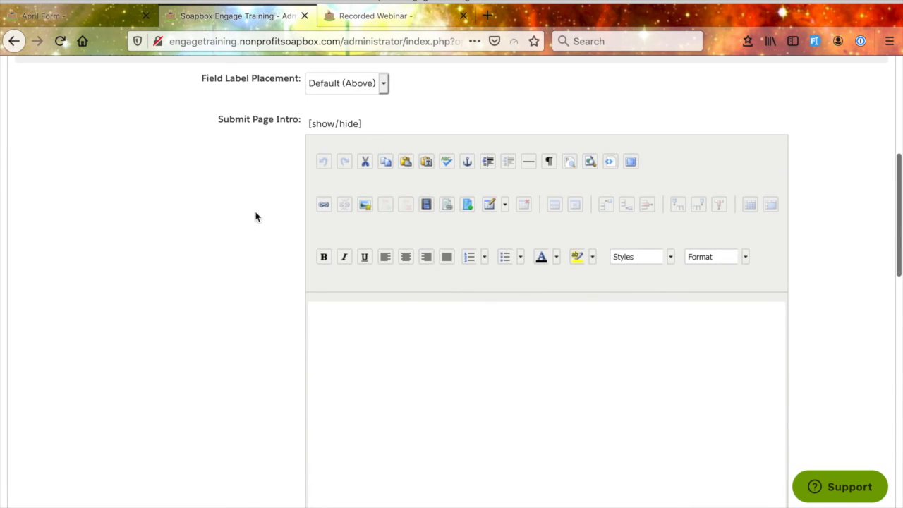
scroll(257, 216, down, 1)
click(431, 302)
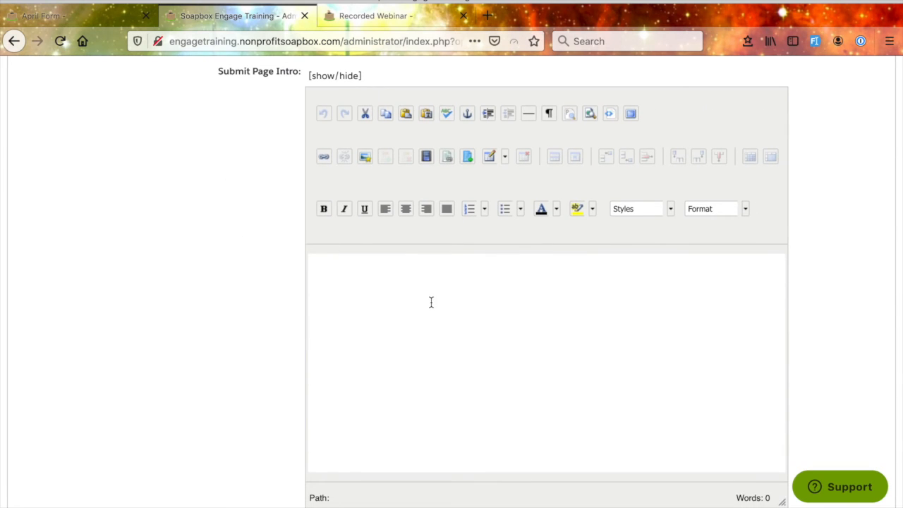
text(!lorem)
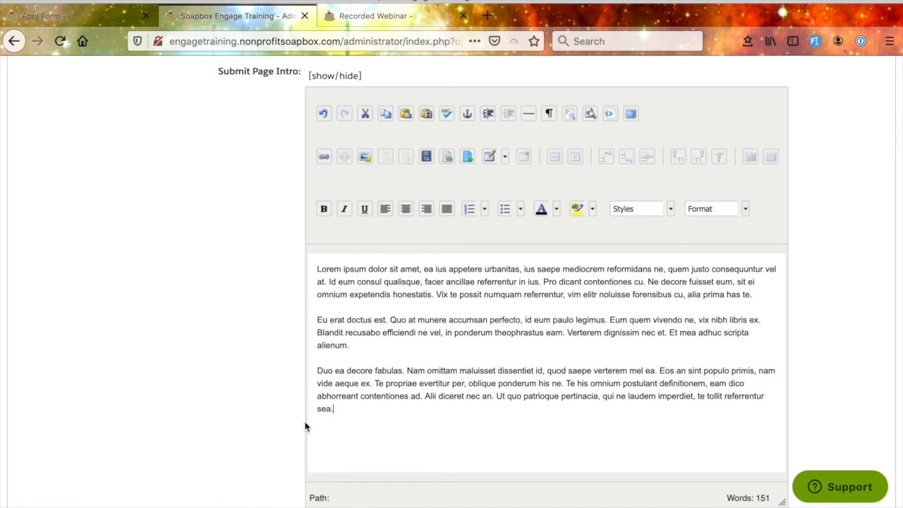
Step: Fill the empty content editor above Submit Button Text with two paragraphs of lorem ipsum using a !lorem snippet
scroll(281, 385, up, 1)
scroll(409, 358, down, 1)
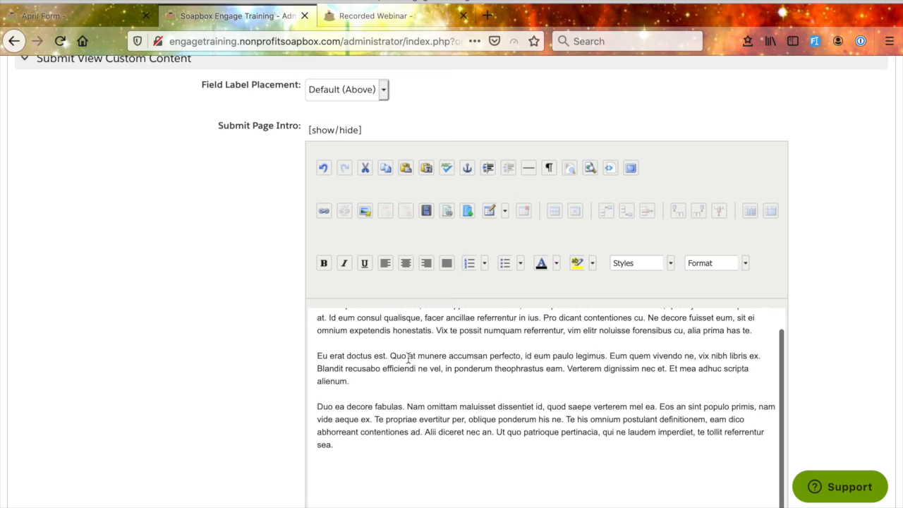
scroll(275, 429, down, 10)
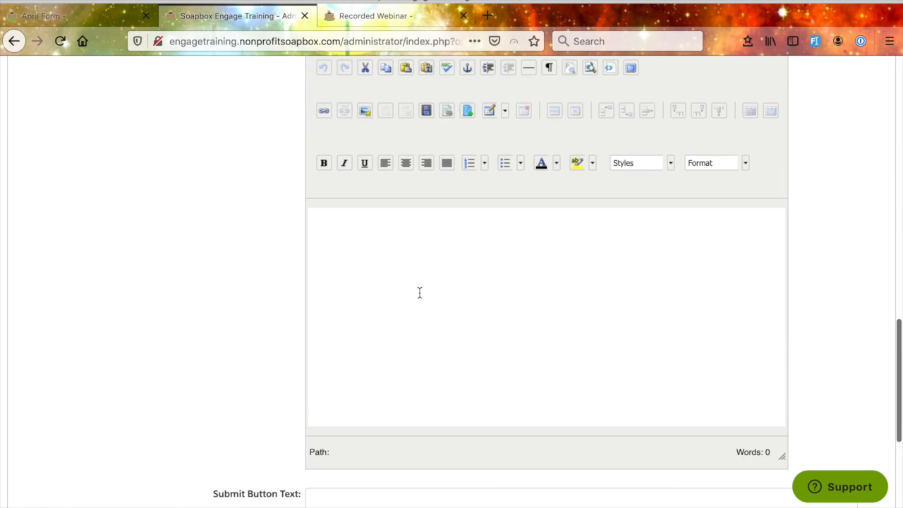
click(419, 292)
text(@lor)
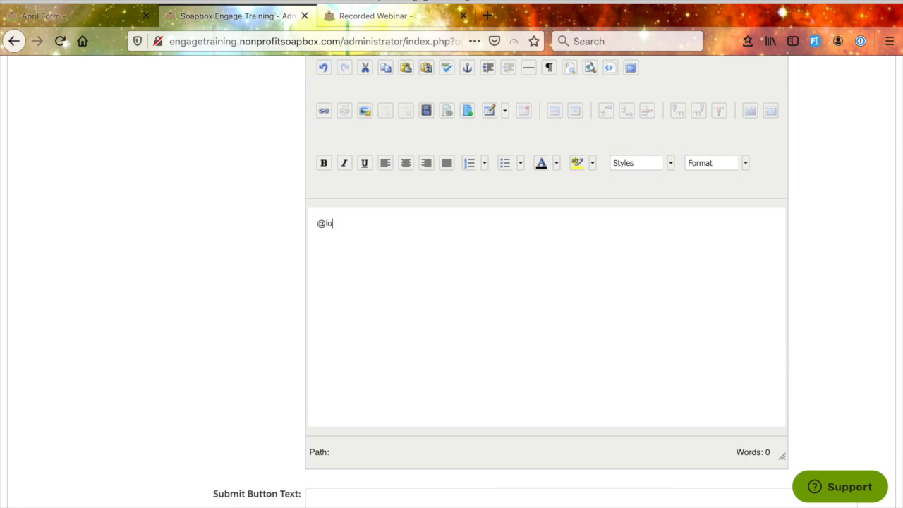
key(BackSpace)
key(BackSpace)
key(BackSpace)
key(BackSpace)
text(!lor)
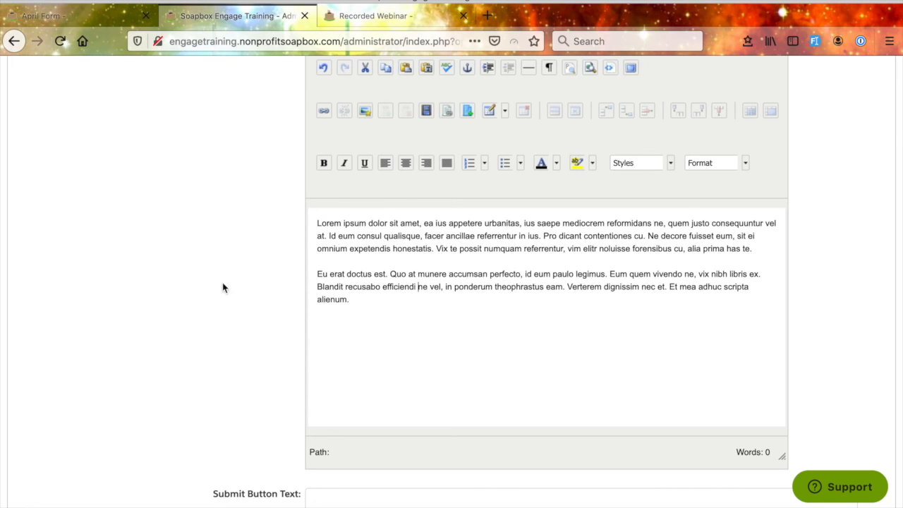
Step: Check the submit area of the public April Form, and set the Recorded Webinar form's Submit Button Text to "Submit now!"
scroll(201, 326, down, 3)
click(356, 328)
click(131, 21)
scroll(146, 326, down, 2)
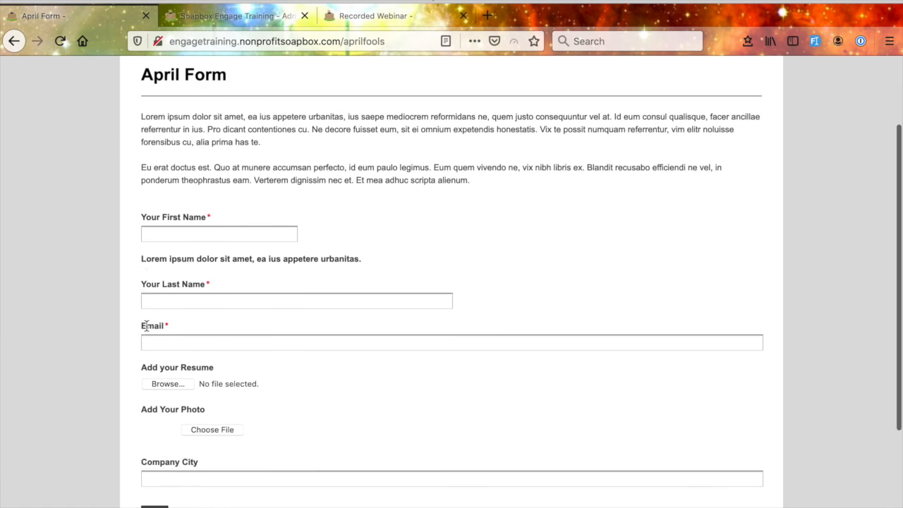
scroll(146, 326, down, 2)
click(231, 17)
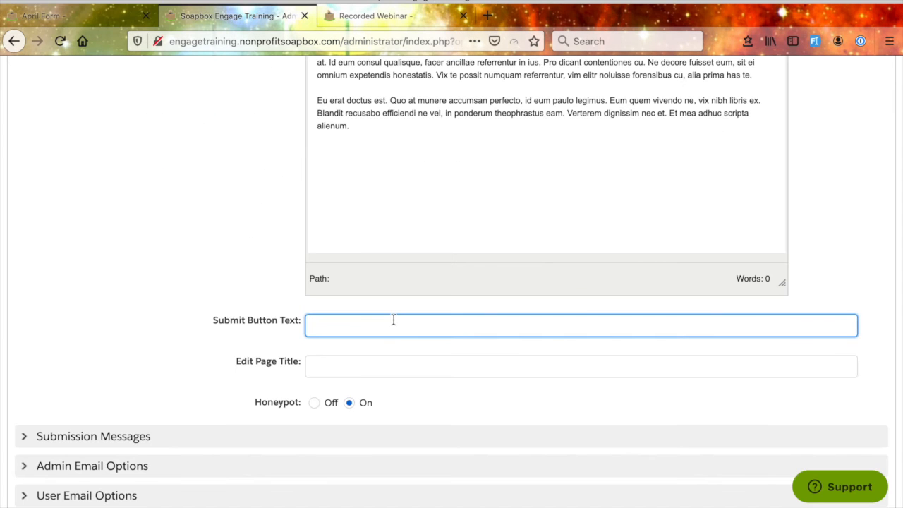
text(Submit now!)
Step: Set the Edit Page Title to "Our Wonderful Form!" and keep Honeypot on
click(425, 368)
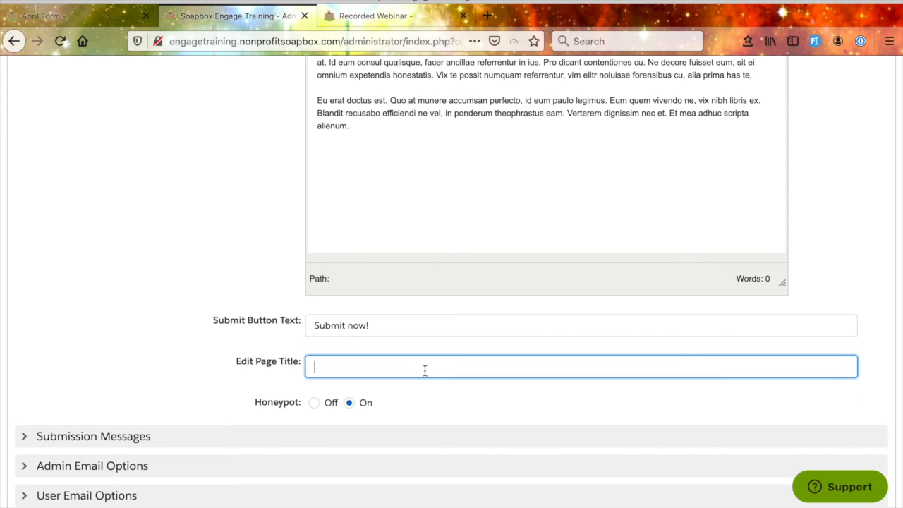
text(Or)
text(ur wond)
key(BackSpace)
key(BackSpace)
key(BackSpace)
key(BackSpace)
text(Wonderful Form!)
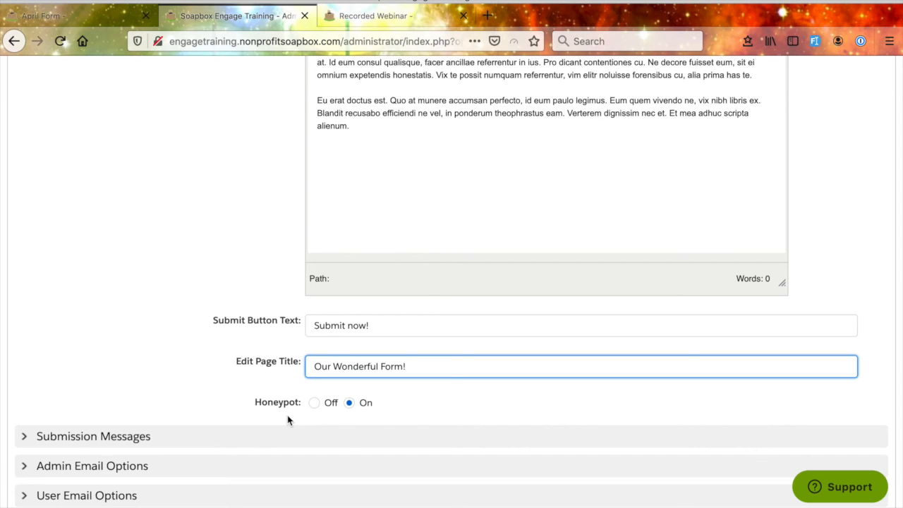
click(348, 403)
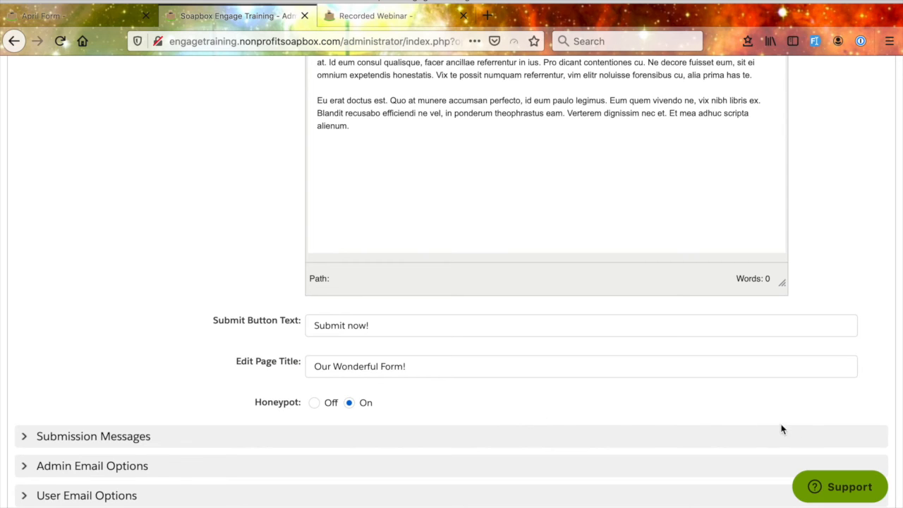
Step: Apply the form changes and reload the public Recorded Webinar page to check its title, intro, submit button and closing text
scroll(802, 408, down, 2)
scroll(759, 445, up, 15)
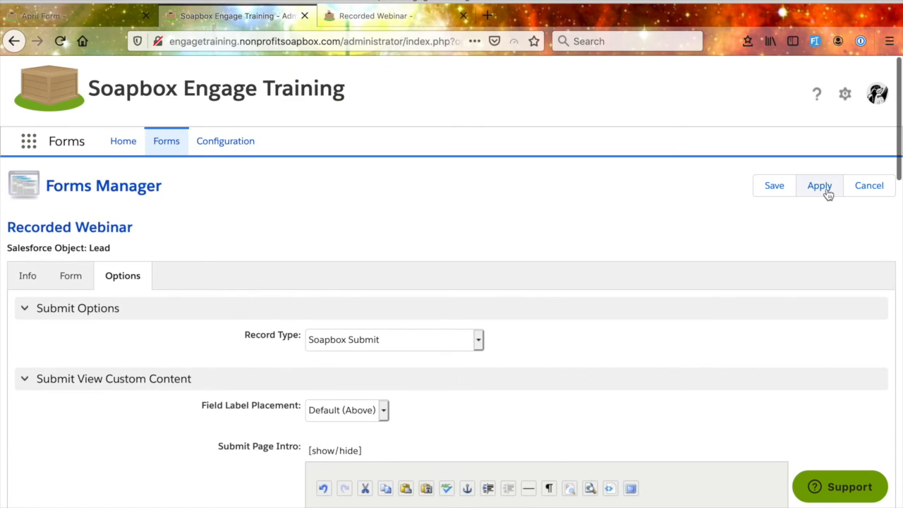
click(827, 192)
click(368, 19)
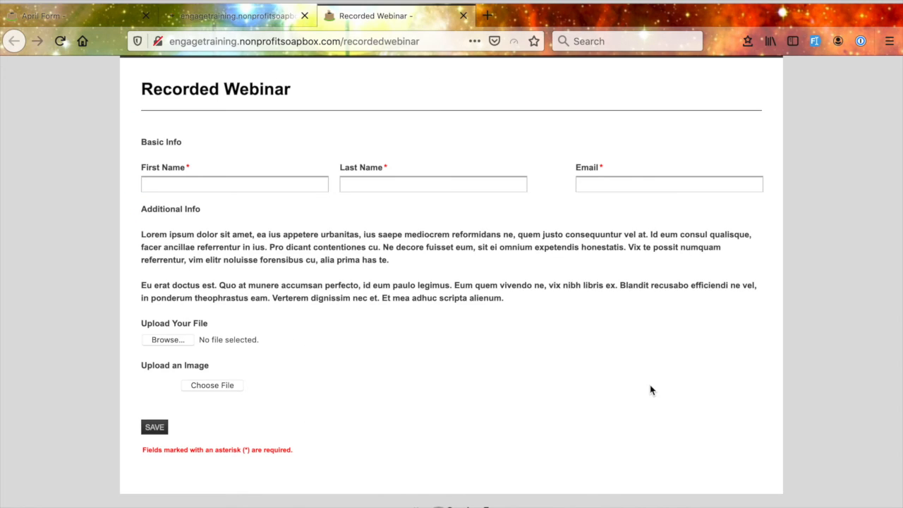
key(ctrl+r)
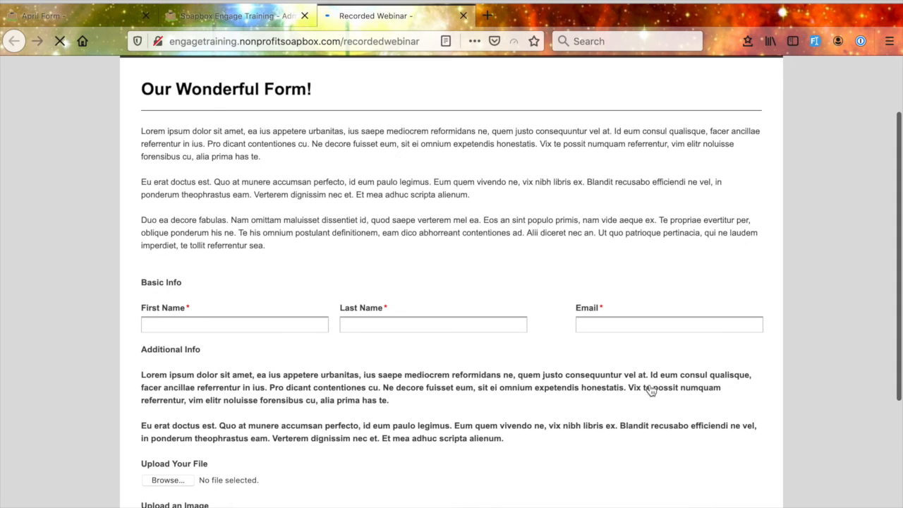
drag(265, 245, 174, 131)
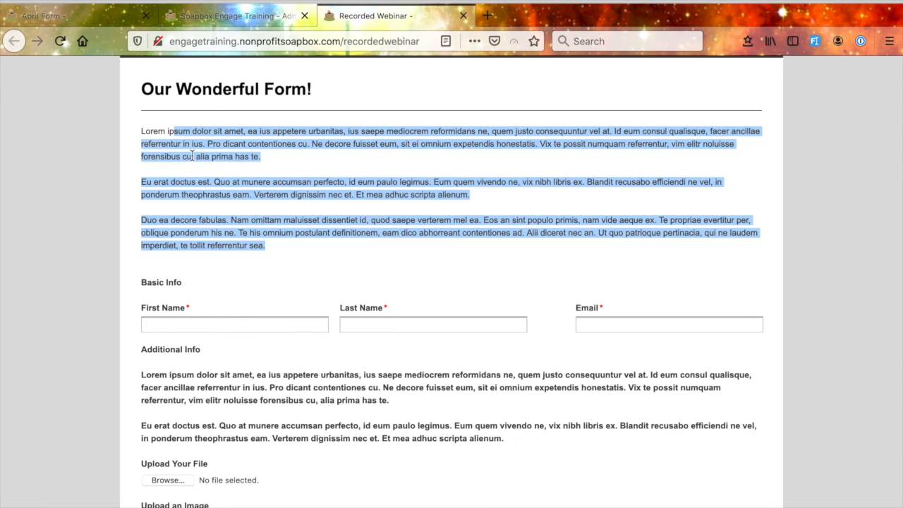
scroll(301, 272, down, 5)
drag(368, 463, 131, 401)
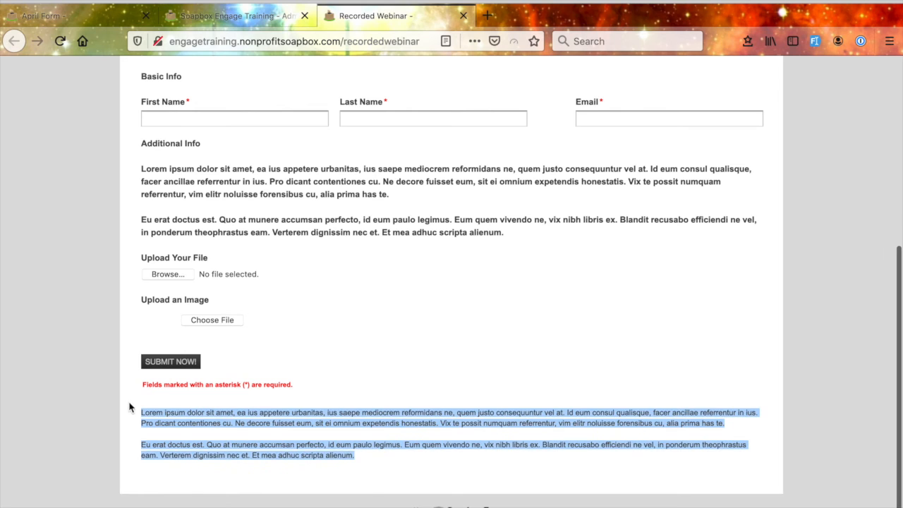
click(134, 363)
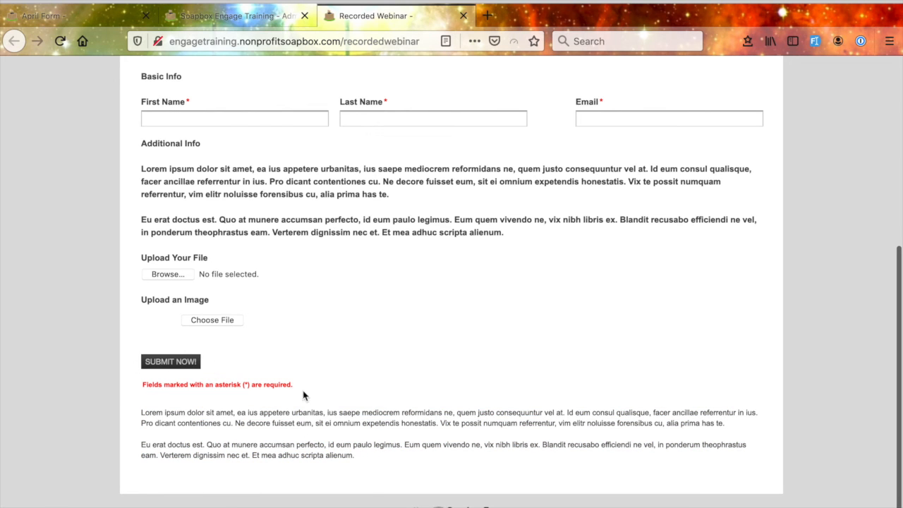
Step: Expand the form's Submission Messages settings and review the After Editing options, keeping Display Success Message
click(233, 16)
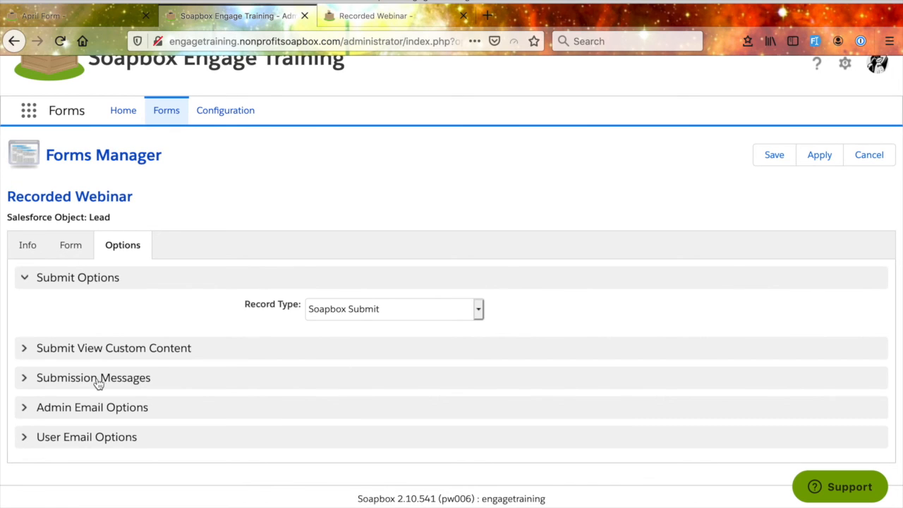
click(24, 376)
scroll(213, 384, down, 1)
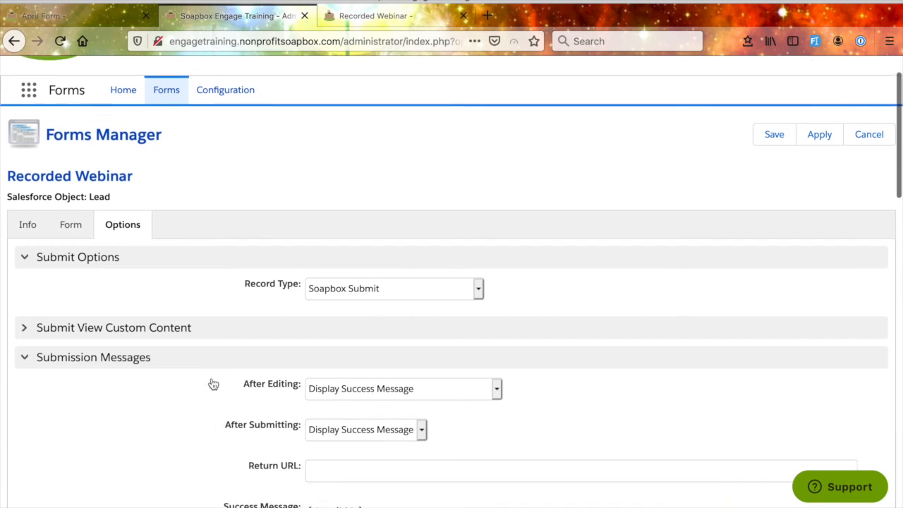
scroll(213, 384, down, 3)
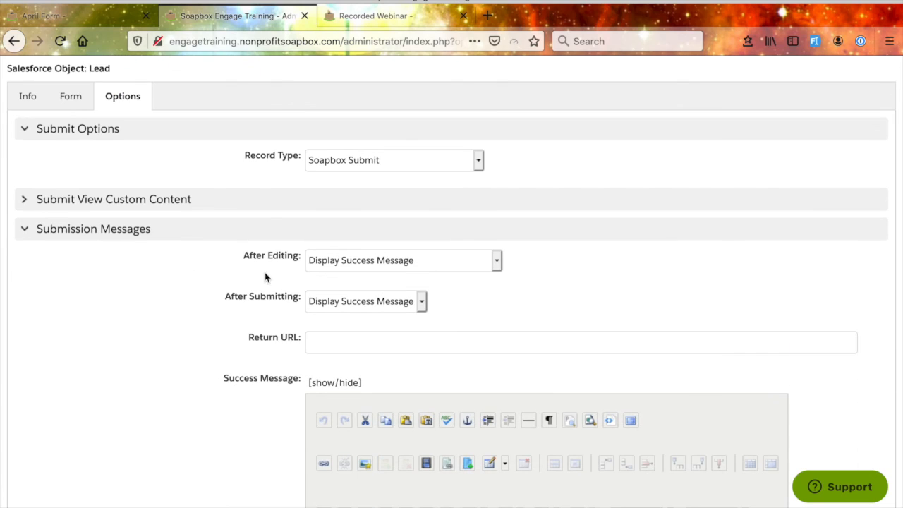
click(497, 261)
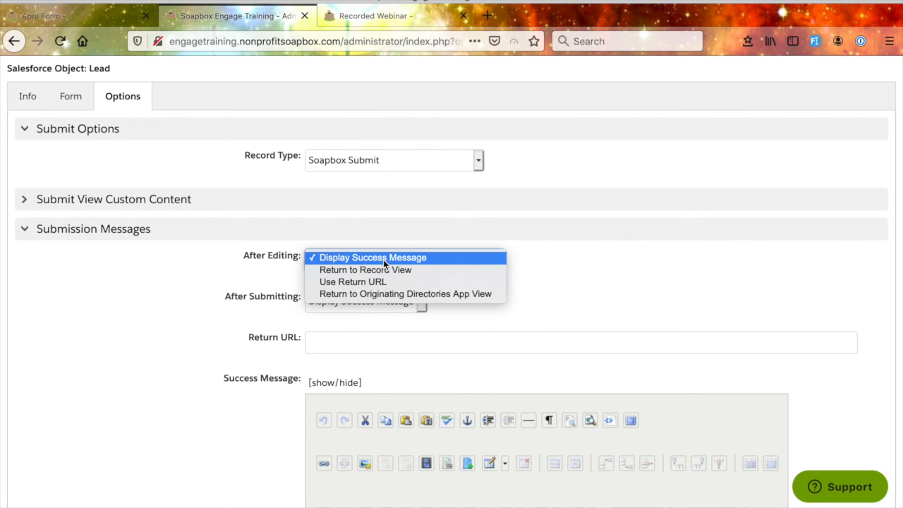
click(192, 277)
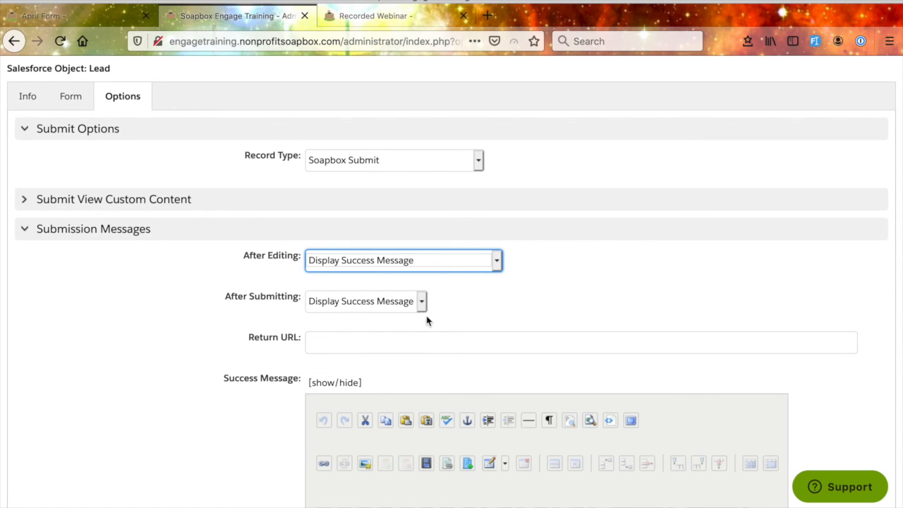
Step: Try Use Return URL as the After Submitting action, and set it back to Display Success Message
scroll(473, 295, down, 1)
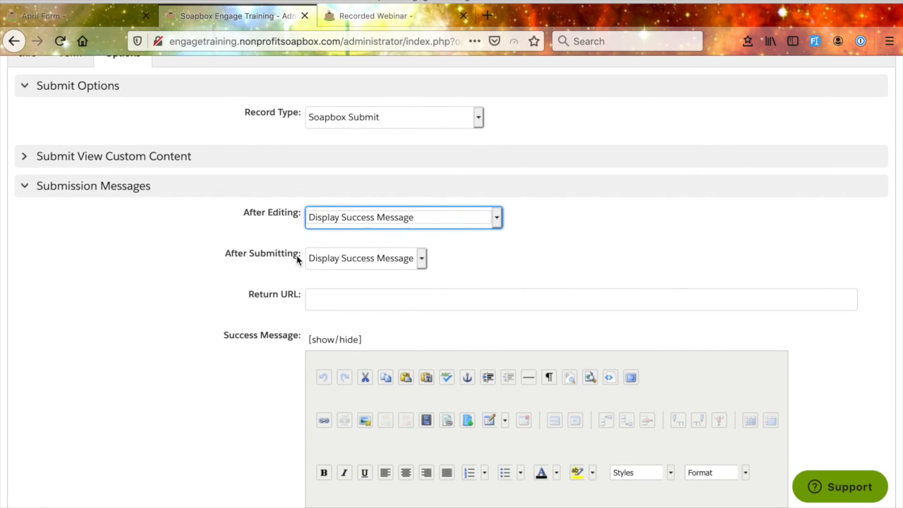
click(423, 259)
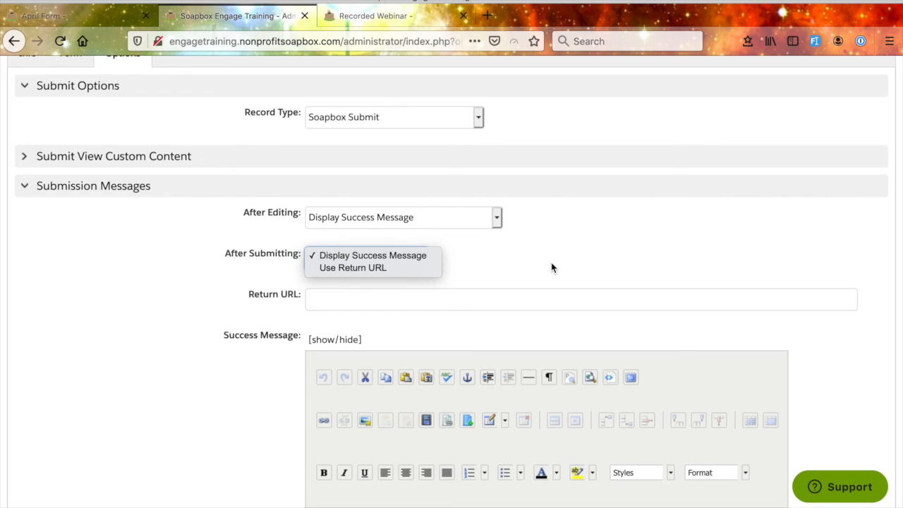
click(376, 270)
click(374, 301)
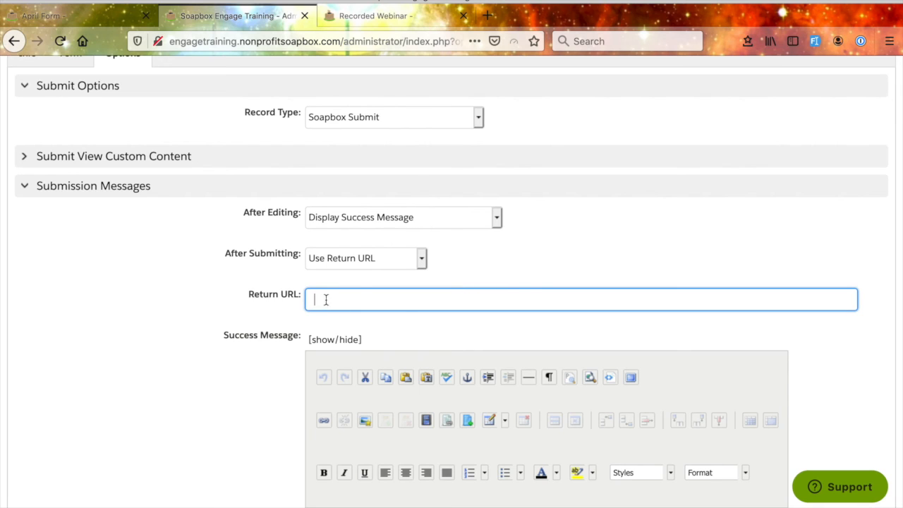
click(419, 258)
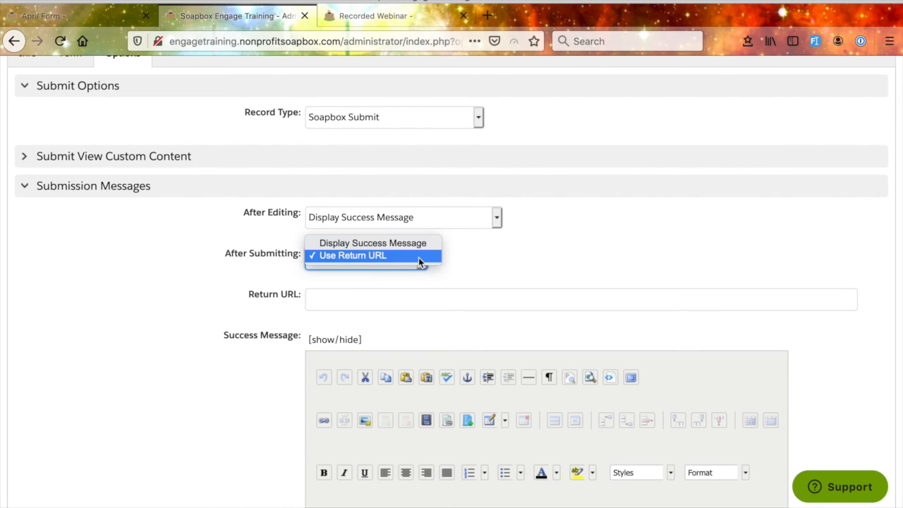
click(406, 243)
Step: Fill the Success Message with three paragraphs of lorem ipsum text using a !lorem snippet
scroll(444, 299, down, 3)
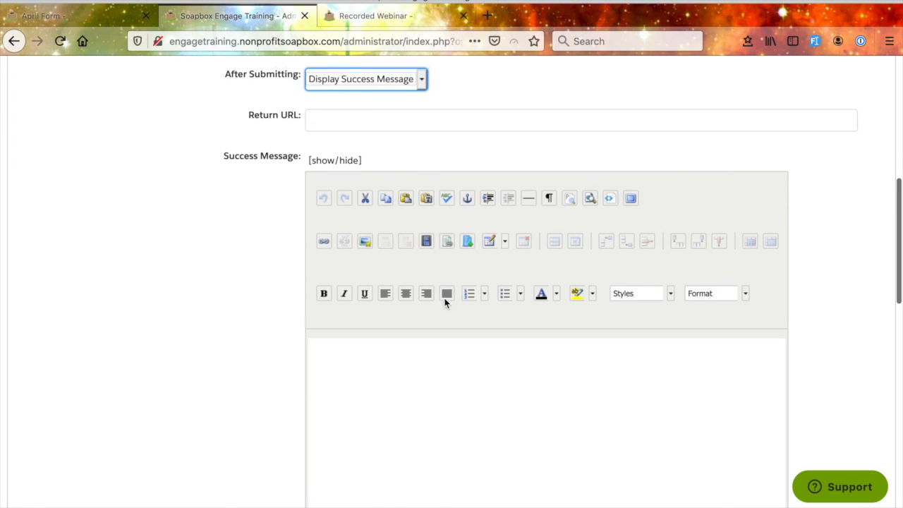
click(346, 390)
text(!lorea)
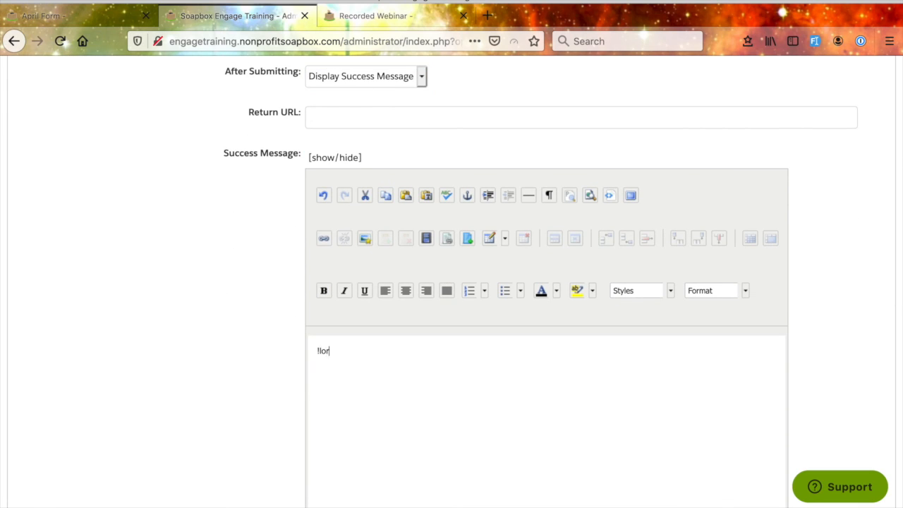
key(BackSpace)
key(BackSpace)
key(BackSpace)
text(rem ipsum do)
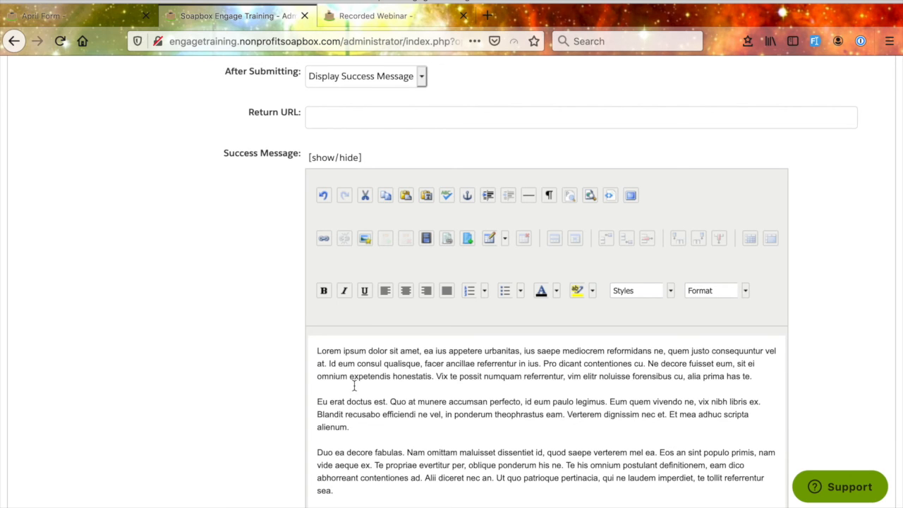
scroll(198, 459, down, 1)
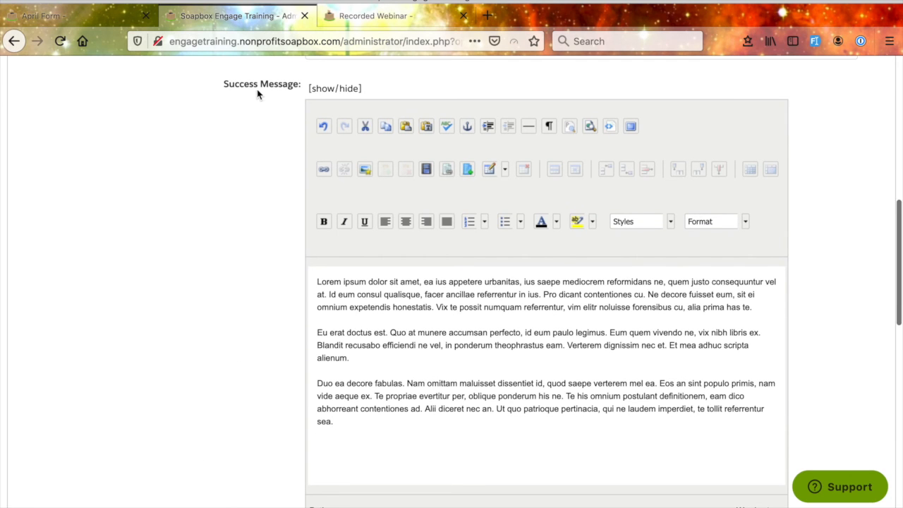
Step: Enter "ERROR! ERROR! ERROR!" as the form's Error Message and select that text
scroll(220, 163, down, 6)
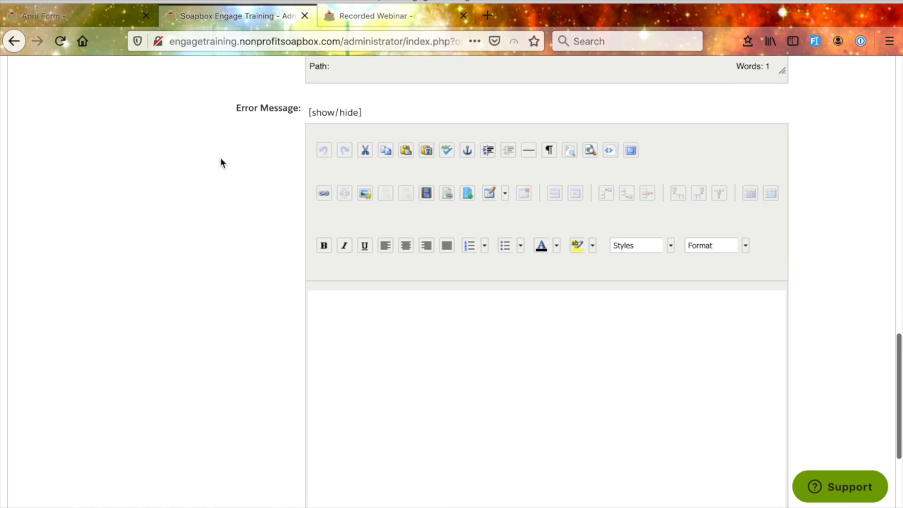
click(377, 361)
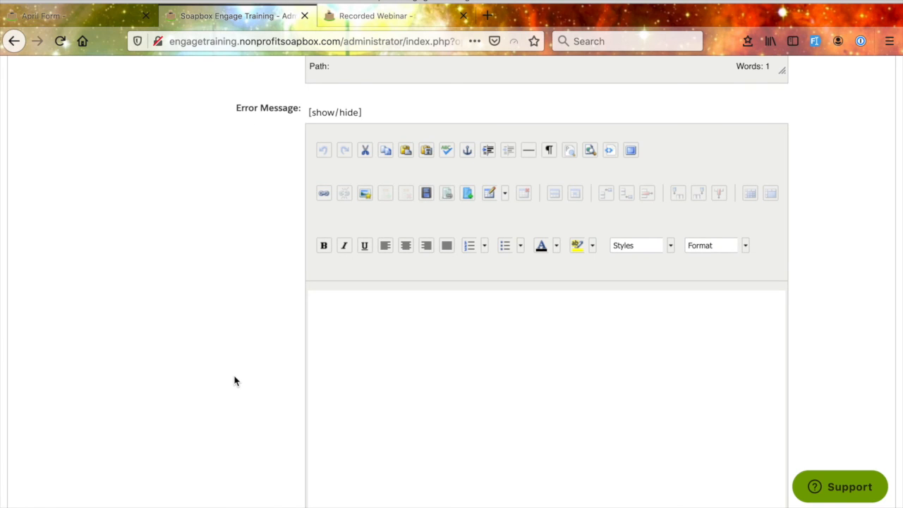
scroll(234, 377, down, 1)
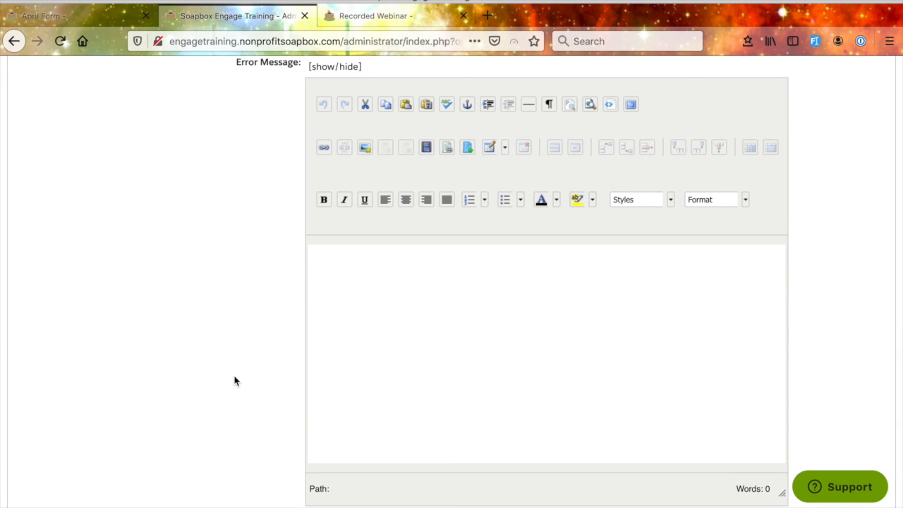
text(ERROR! ERR)
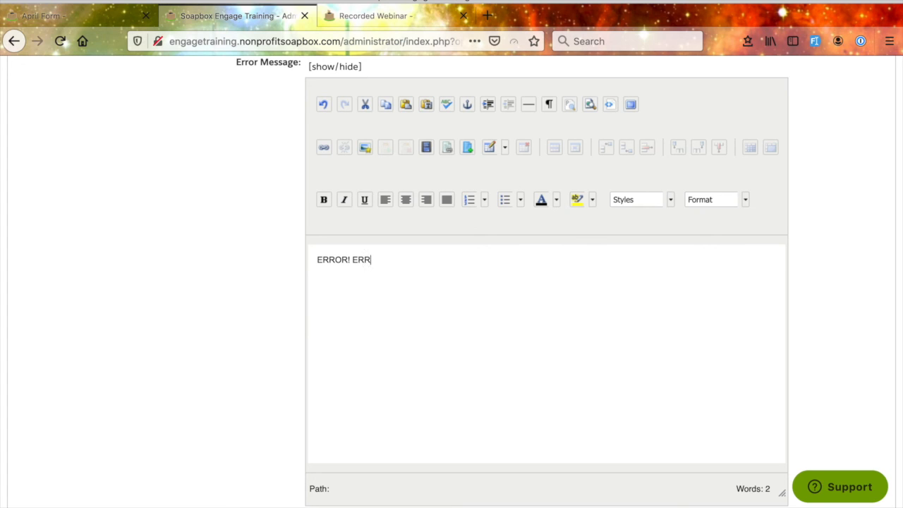
text(OR! ERROR!)
scroll(196, 403, down, 1)
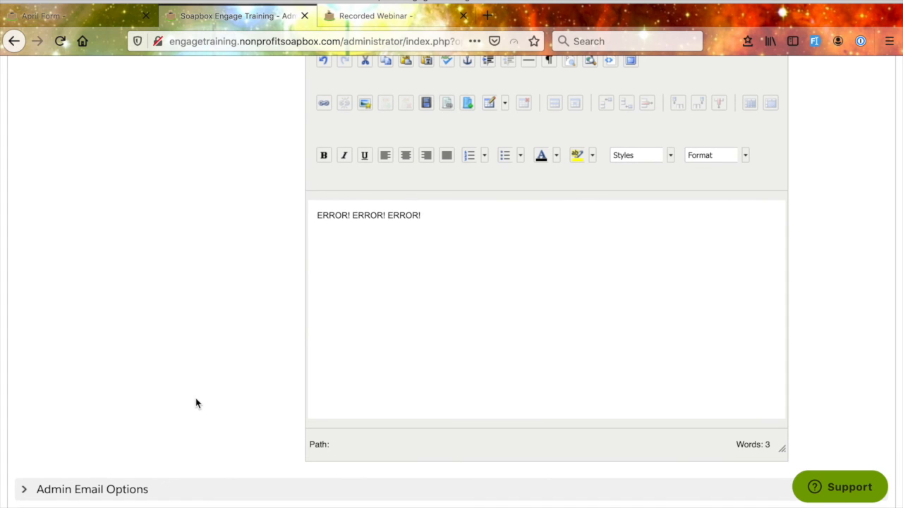
scroll(197, 403, up, 1)
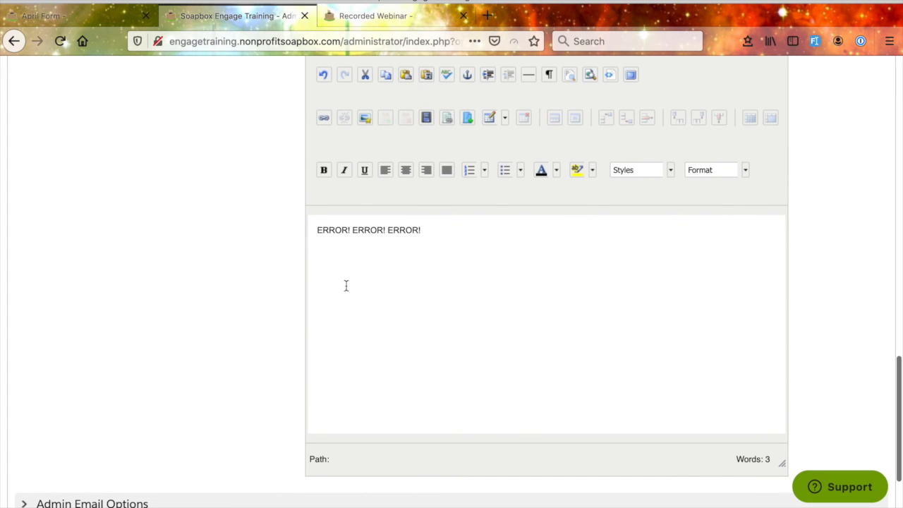
drag(444, 238, 293, 225)
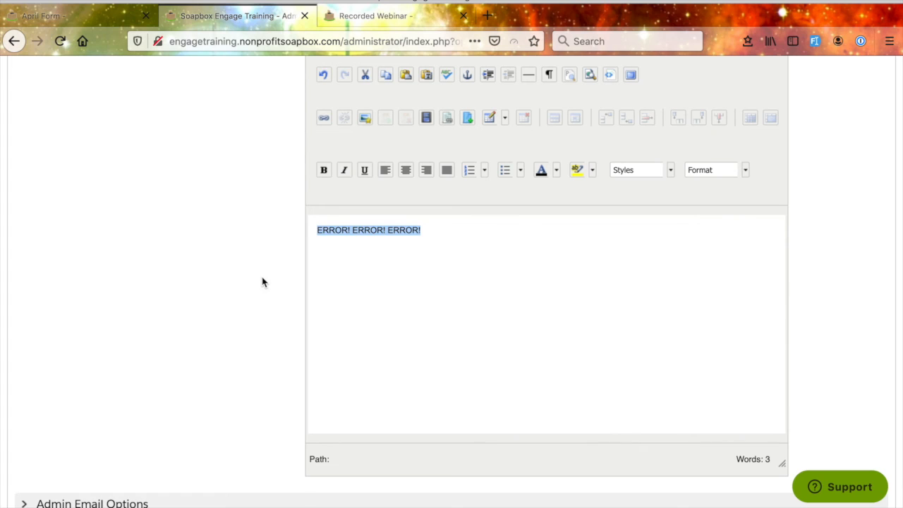
Step: Expand the form's Admin Email Options and review the recipient, subject and message settings
scroll(262, 276, up, 1)
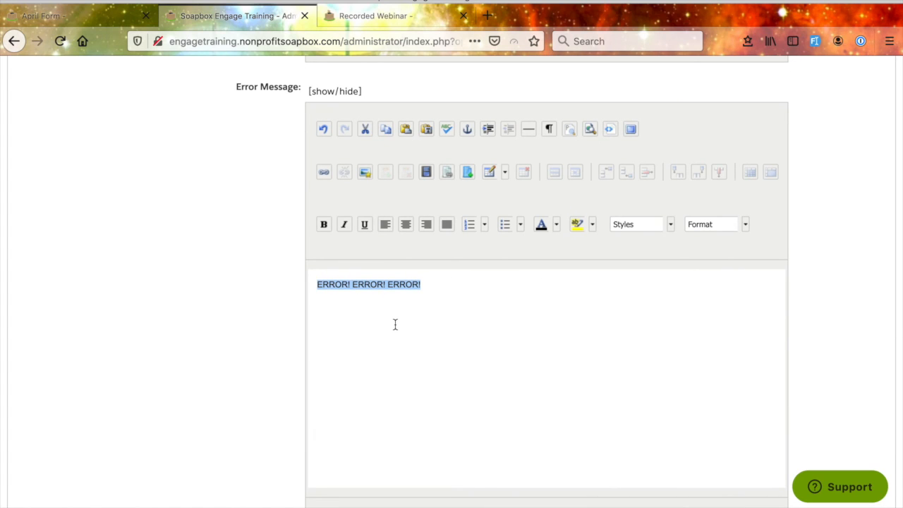
click(287, 373)
scroll(415, 406, down, 1)
scroll(416, 368, up, 1)
scroll(268, 419, down, 3)
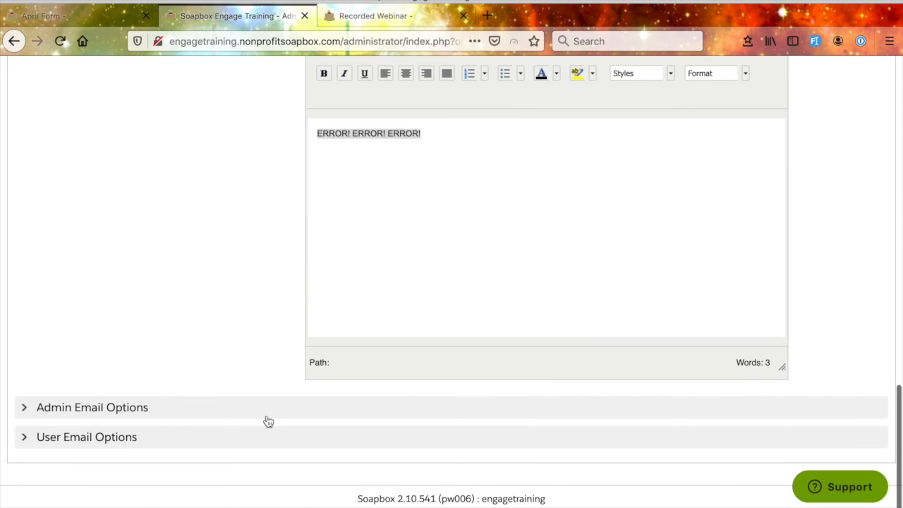
click(202, 414)
scroll(136, 457, down, 5)
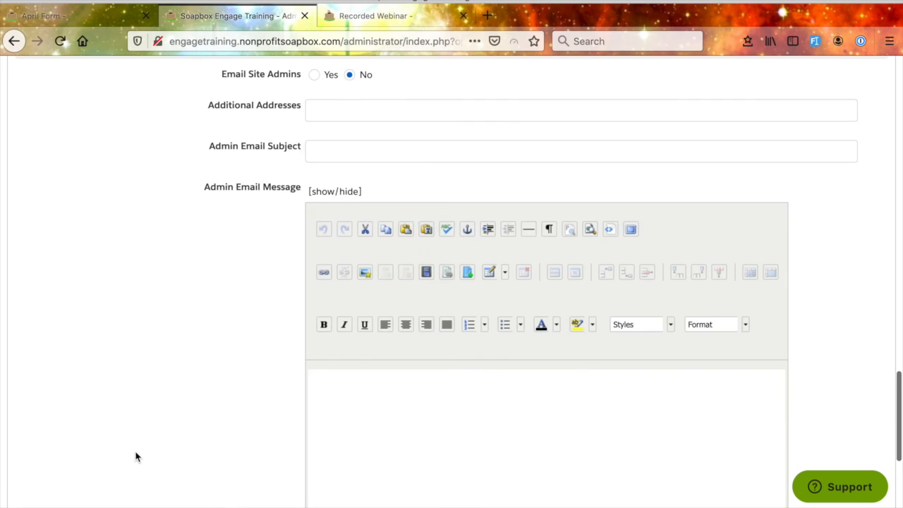
scroll(150, 302, down, 1)
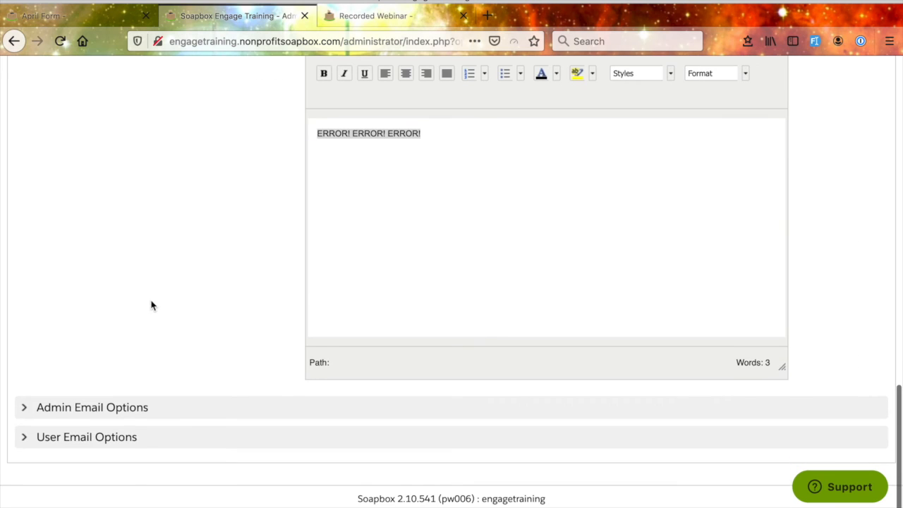
click(24, 408)
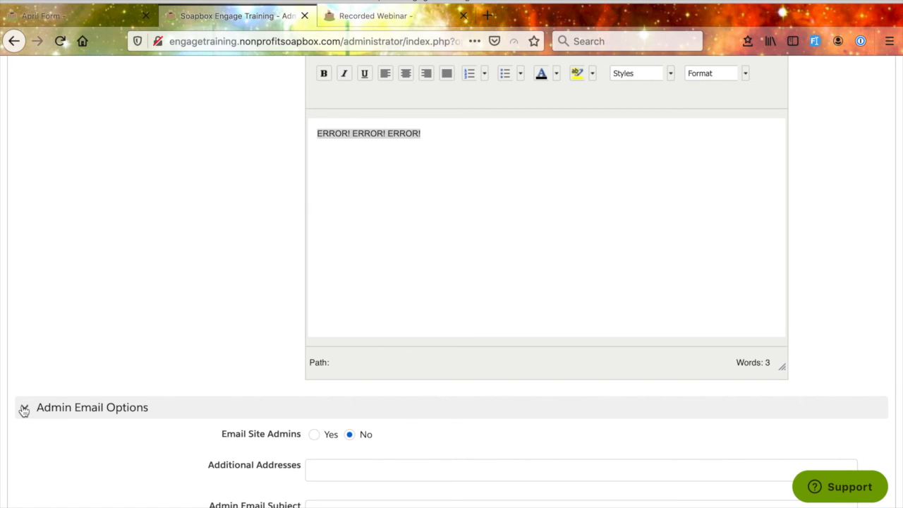
scroll(23, 409, down, 5)
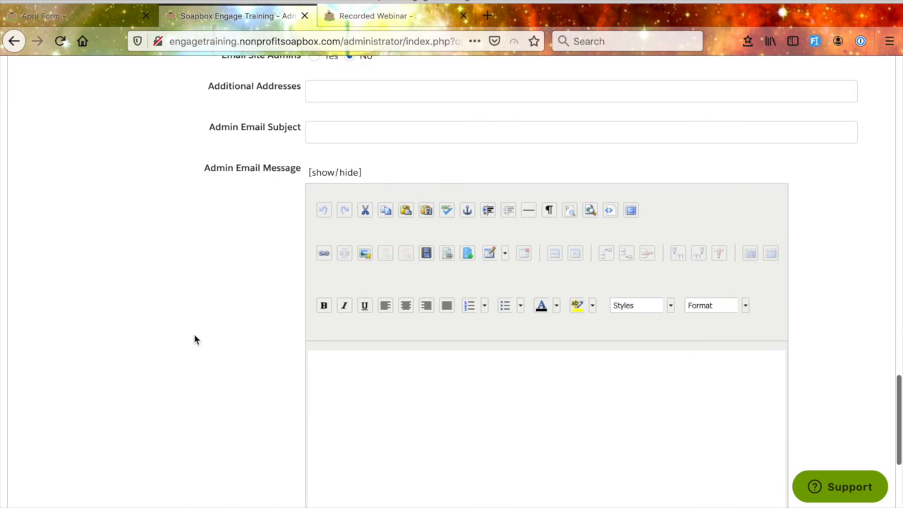
scroll(247, 379, down, 1)
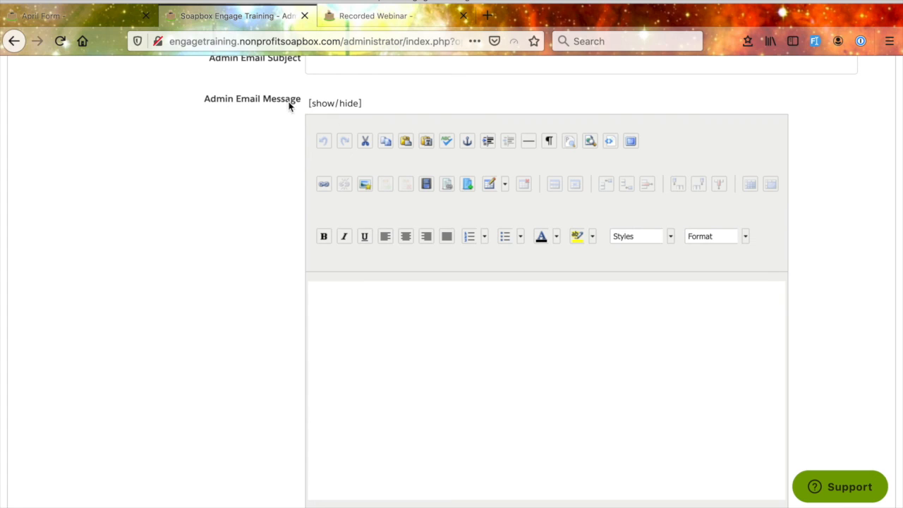
scroll(290, 293, down, 1)
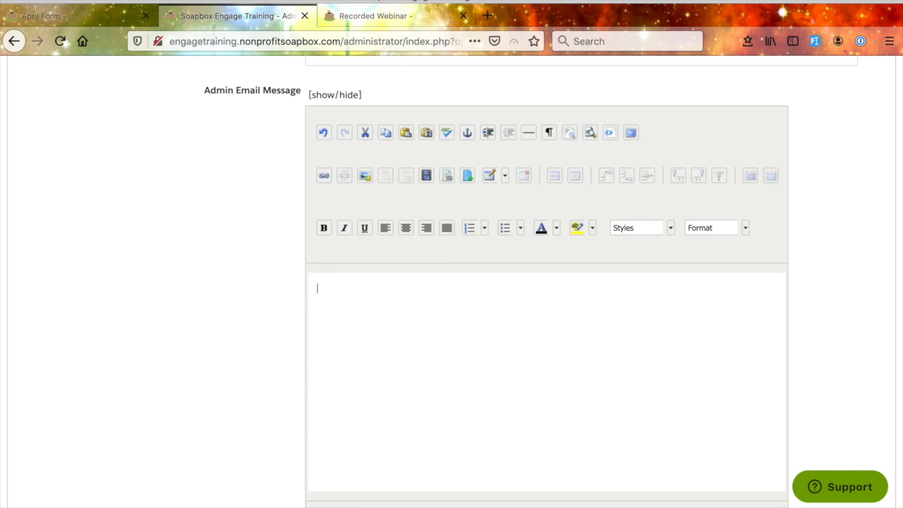
Step: Enter the generic placeholder {$FieldName} on the first line of the Admin Email Message
text({)
text($)
text(is)
key(BackSpace)
text(d)
key(BackSpace)
key(BackSpace)
text(Fe)
text(eld)
text(Name)
text(})
key(Return)
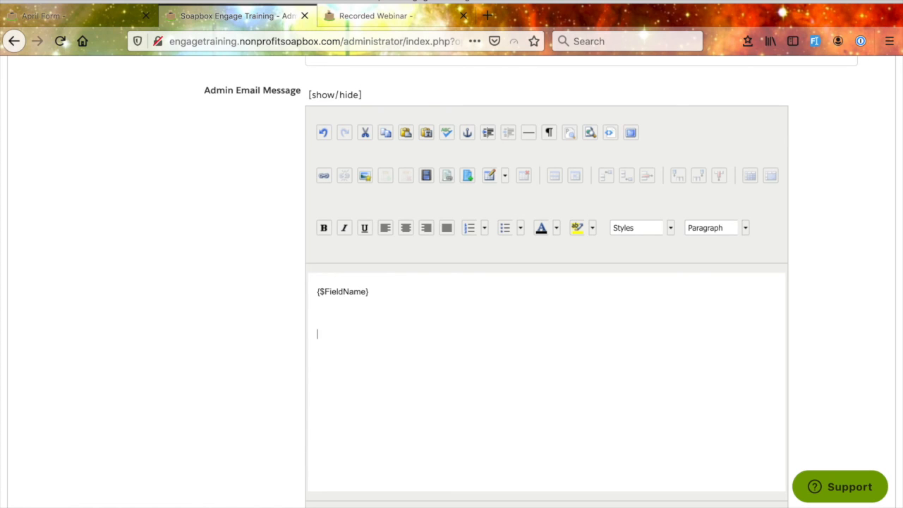
Step: Add the placeholder {$FirstName} on a separate line below {$FieldName} in the Admin Email Message
text({})
text($)
text(FirstNa)
text(me)
Step: Check the Lead field names in the form's element list for use as placeholders, and return to the Admin Email Message
scroll(256, 334, up, 20)
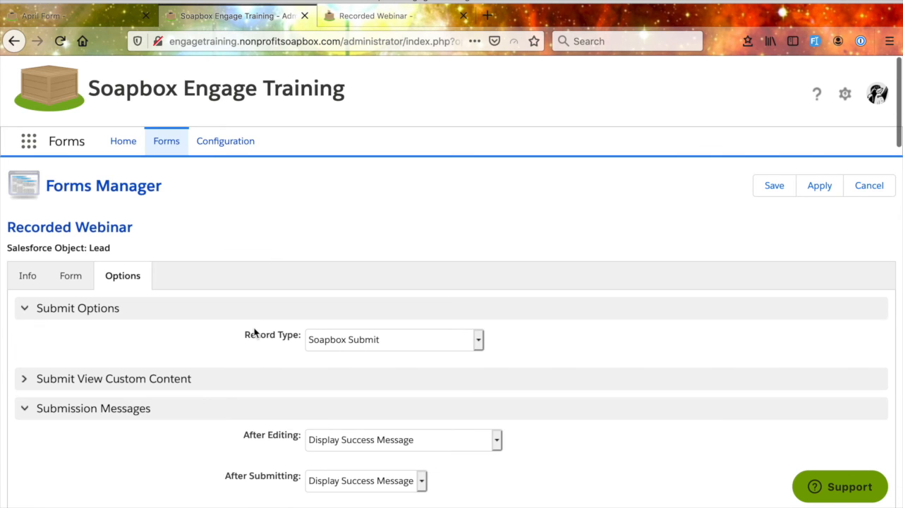
click(71, 281)
scroll(135, 364, down, 5)
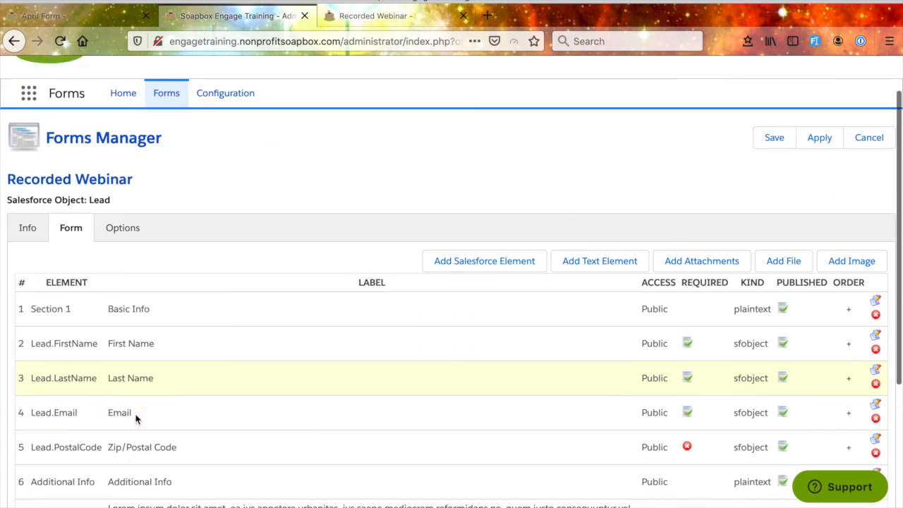
drag(97, 165, 55, 167)
drag(99, 199, 55, 198)
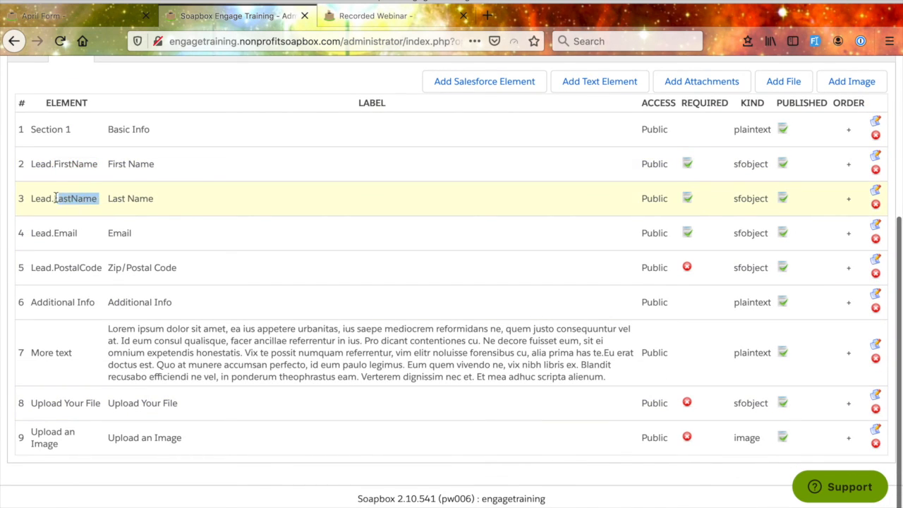
drag(77, 234, 56, 233)
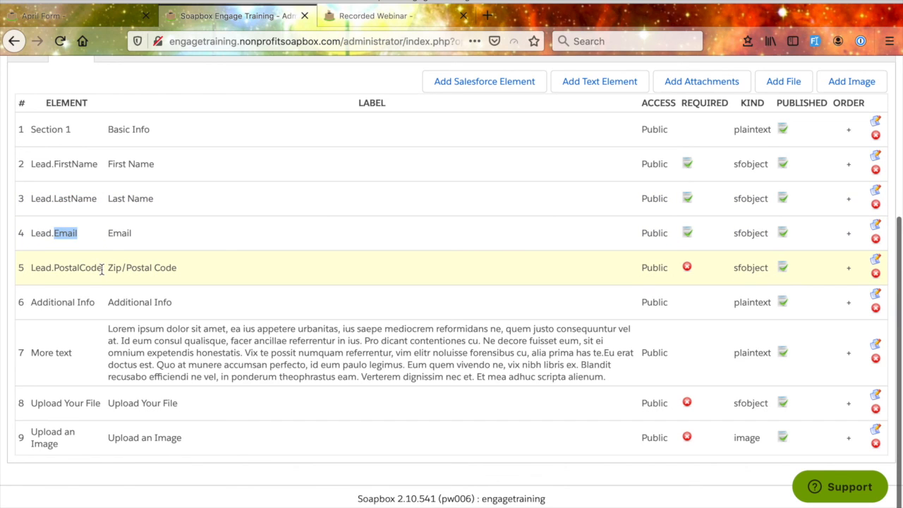
drag(101, 268, 65, 271)
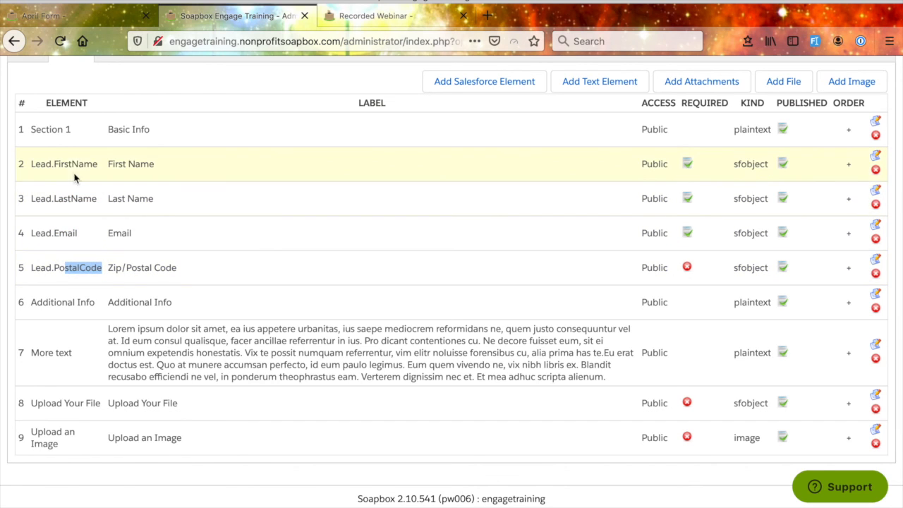
scroll(80, 258, up, 3)
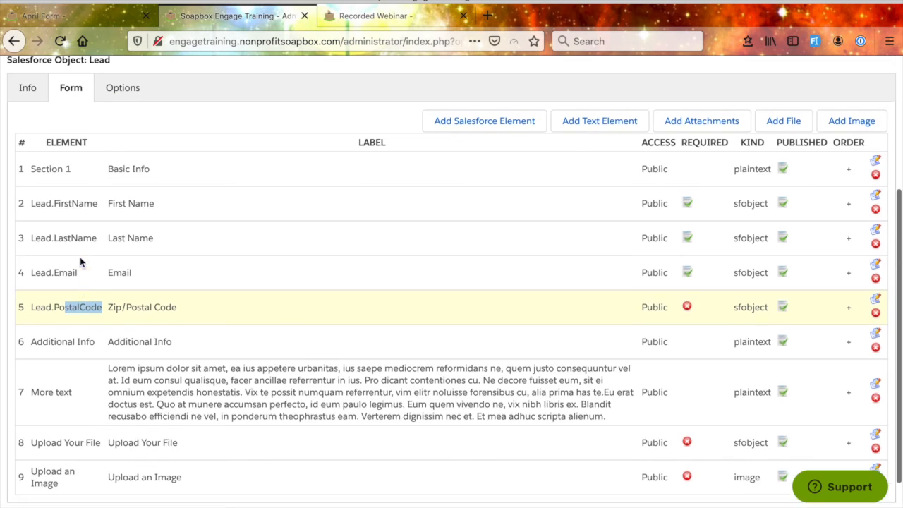
click(127, 159)
scroll(228, 238, down, 10)
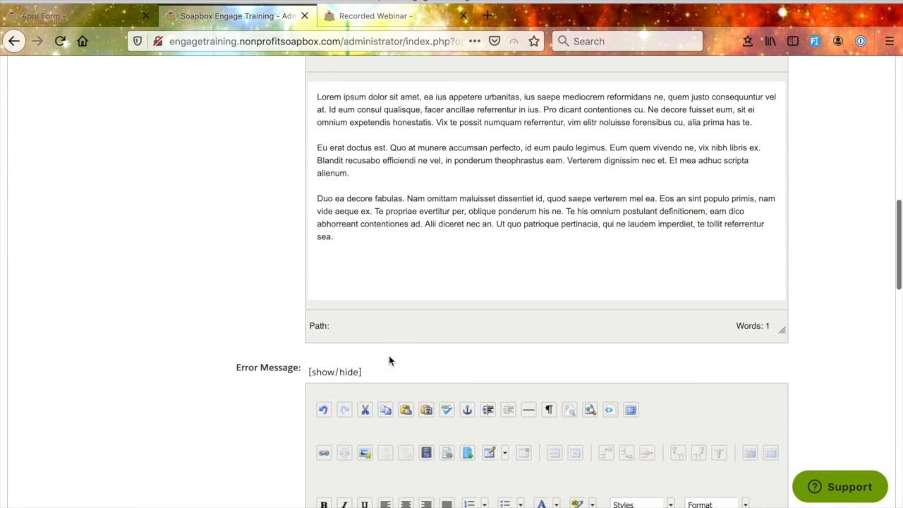
scroll(376, 437, down, 10)
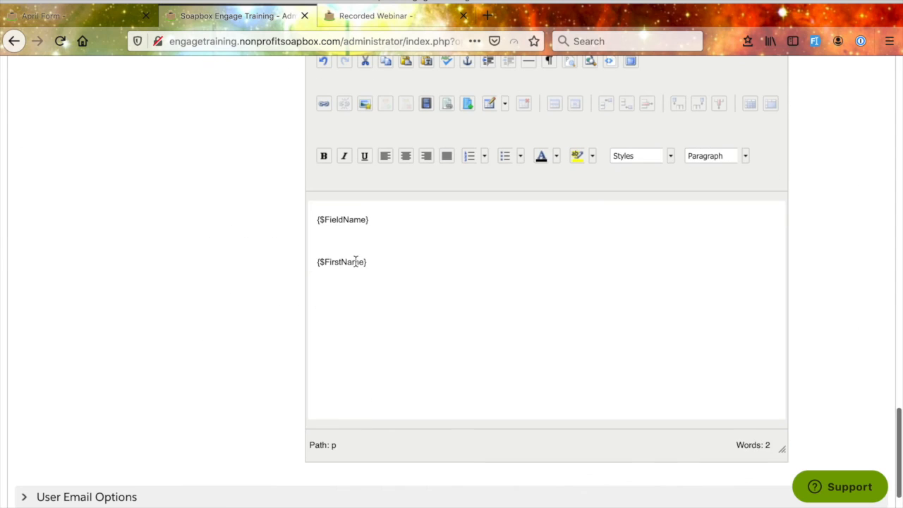
Step: Replace {$FieldName} in the Admin Email Message with "We got a form submission from:" and join {$FirstName} onto the same line
drag(388, 225, 266, 205)
key(BackSpace)
text(We got a)
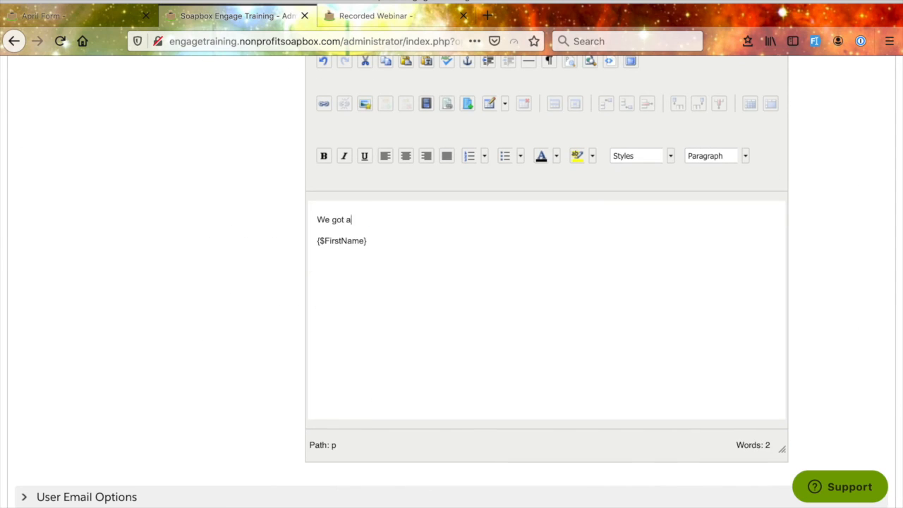
text( for sub)
key(BackSpace)
key(BackSpace)
text(m submission from:)
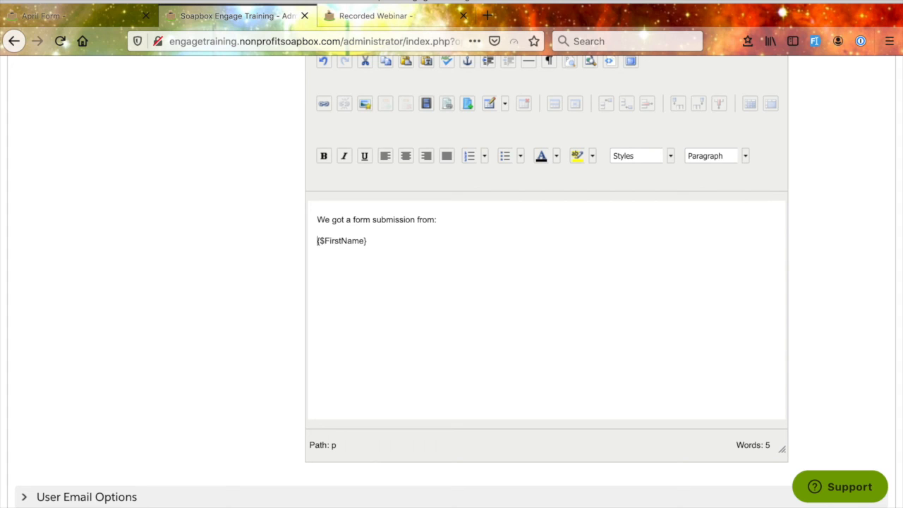
key(BackSpace)
Step: Expand the form's User Email Options and review the available settings down to the User Email Message
scroll(138, 314, up, 3)
scroll(138, 314, up, 2)
scroll(138, 315, down, 7)
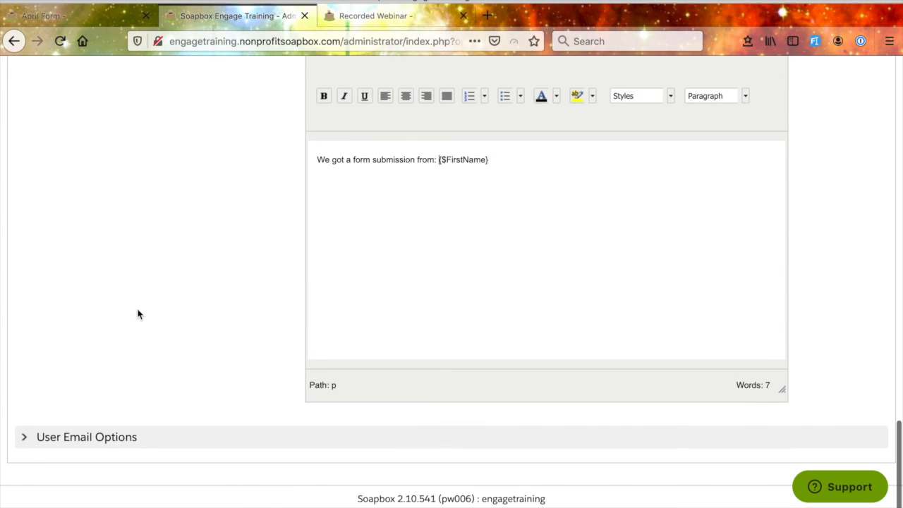
click(117, 444)
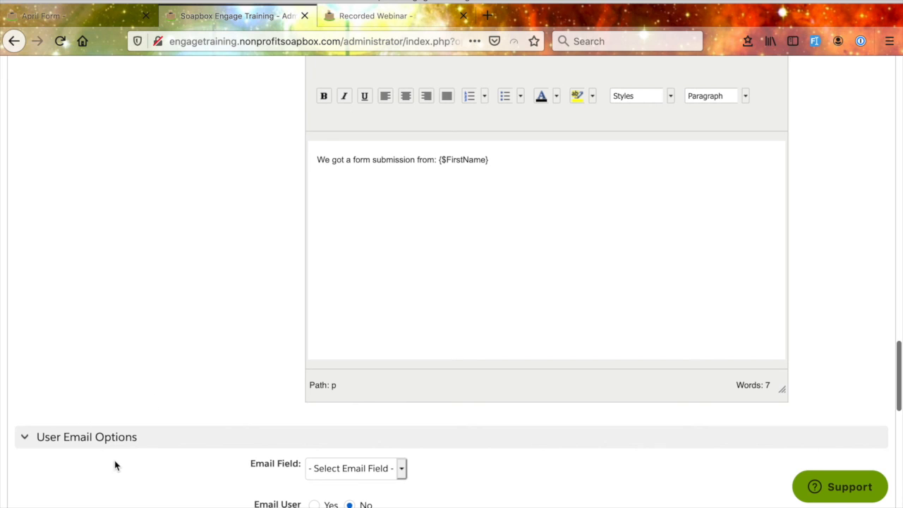
scroll(114, 461, down, 11)
scroll(114, 460, down, 2)
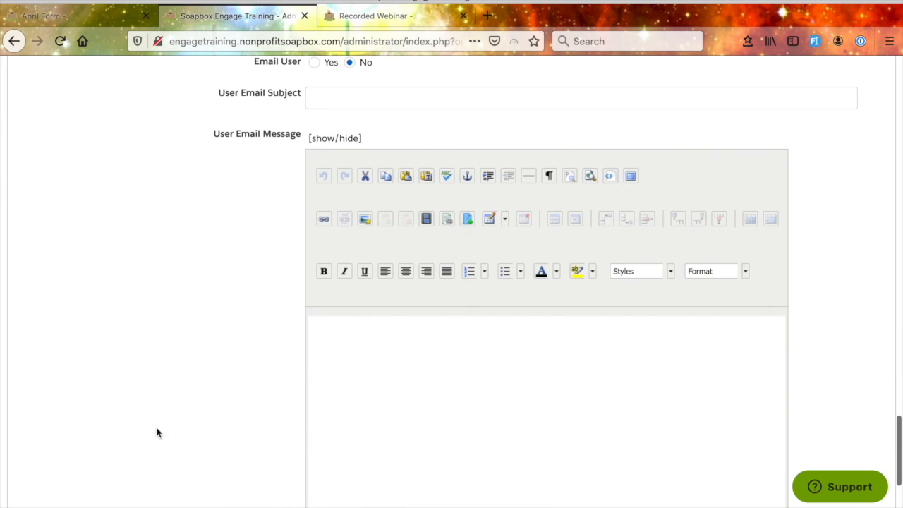
Step: Copy the {$FirstName} placeholder from the Admin Email Message and enter "Thanks, {$FirstName}!" as the User Email Message
scroll(379, 381, up, 12)
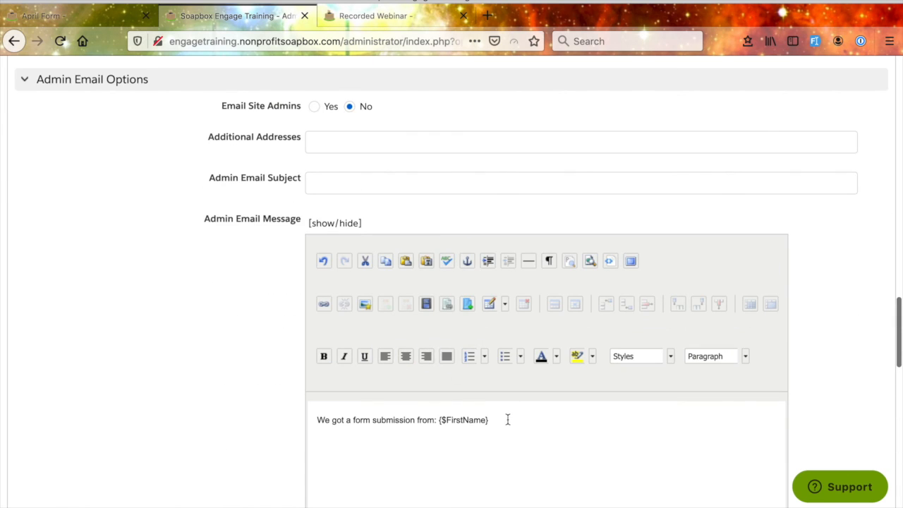
drag(507, 419, 438, 421)
key(ctrl+c)
scroll(490, 434, down, 1)
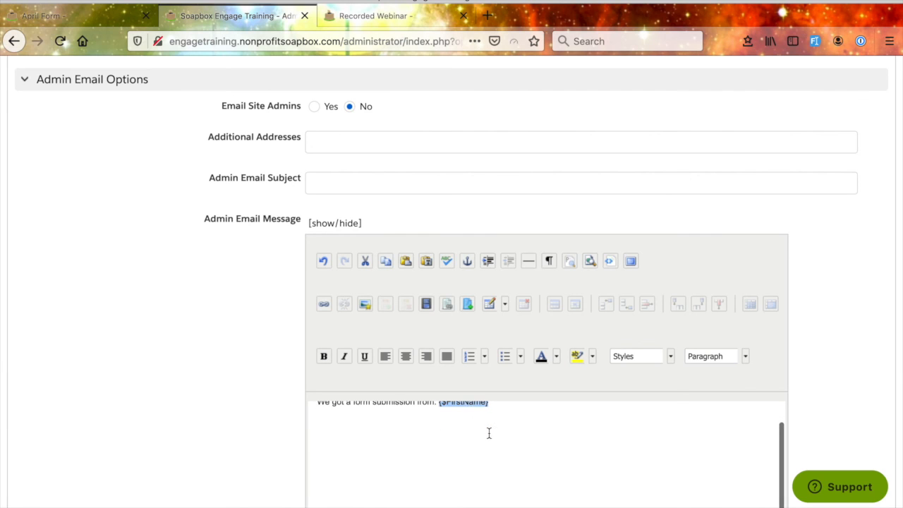
scroll(276, 410, down, 12)
click(423, 385)
text(Thanks,)
key(ctrl+v)
text(!)
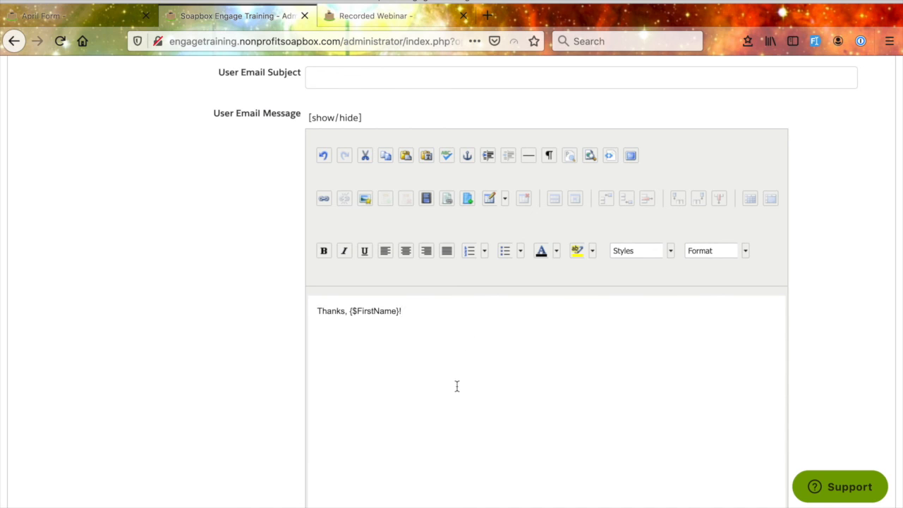
Step: Set the Email Field in the User Email Options to Email and set Email User to Yes
scroll(262, 305, up, 3)
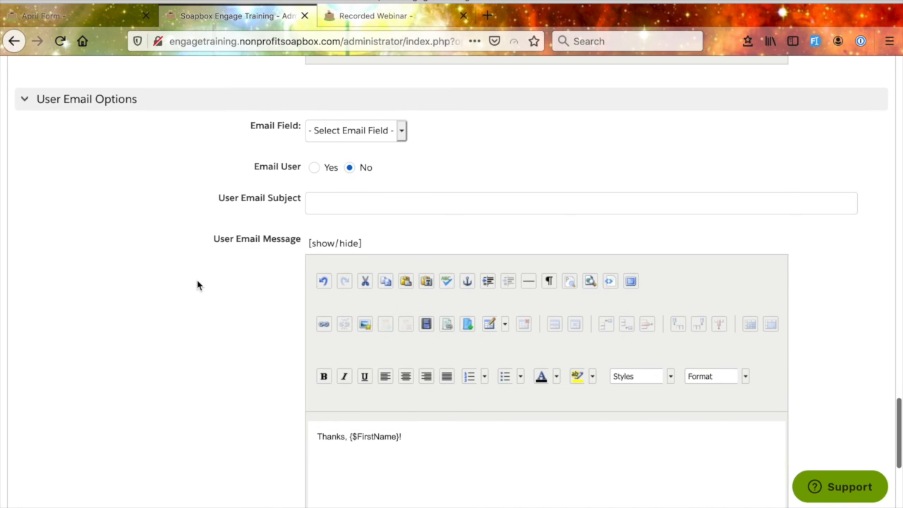
scroll(470, 436, down, 1)
scroll(266, 362, up, 2)
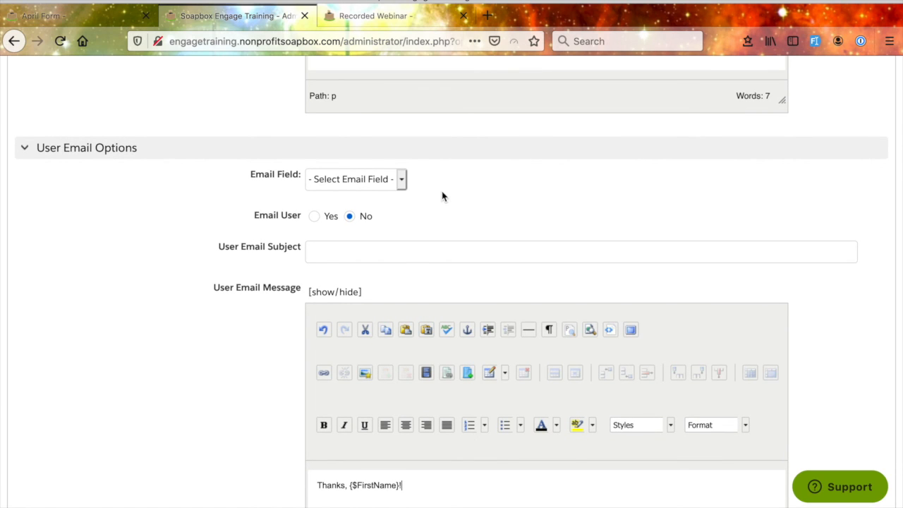
click(400, 179)
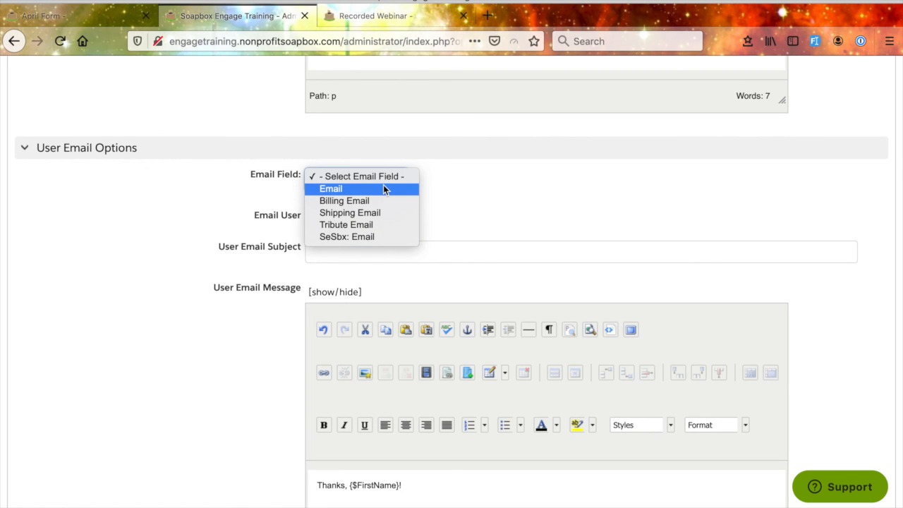
click(327, 191)
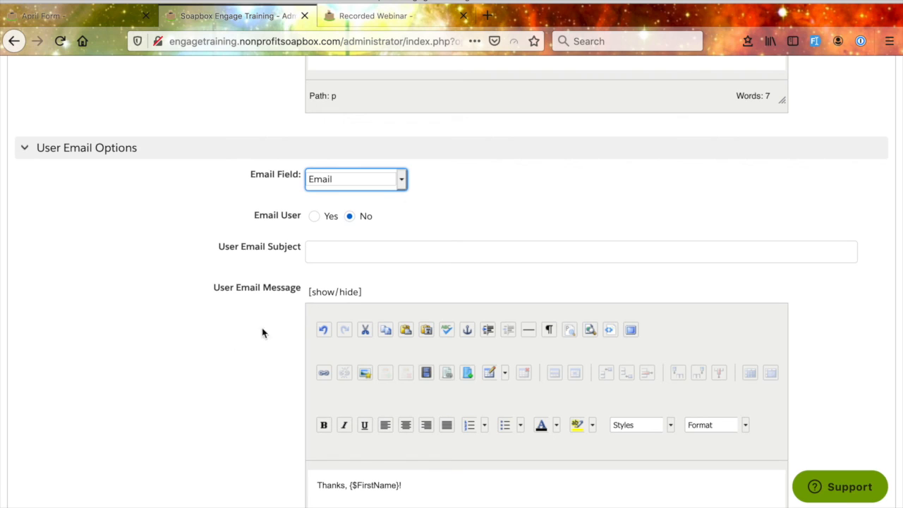
click(315, 218)
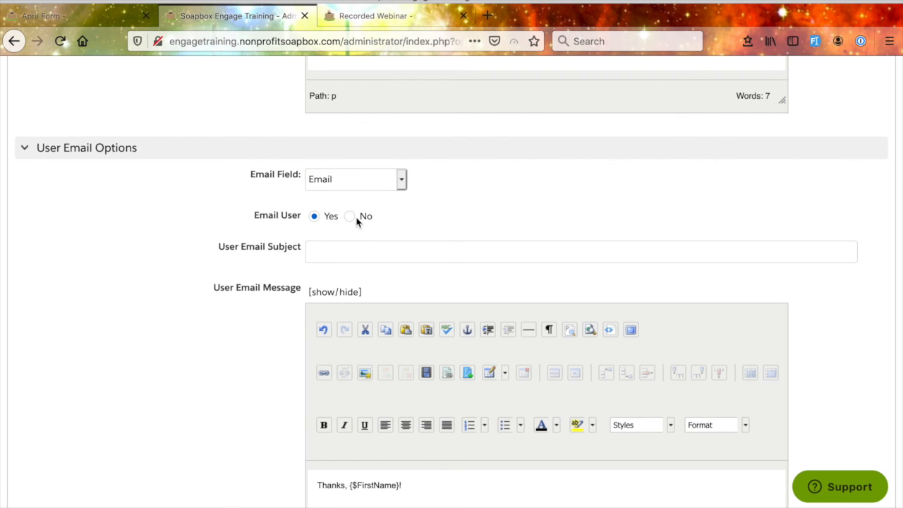
Step: Enter "thanks for submitting our form!" as the User Email Subject
click(342, 252)
text(t)
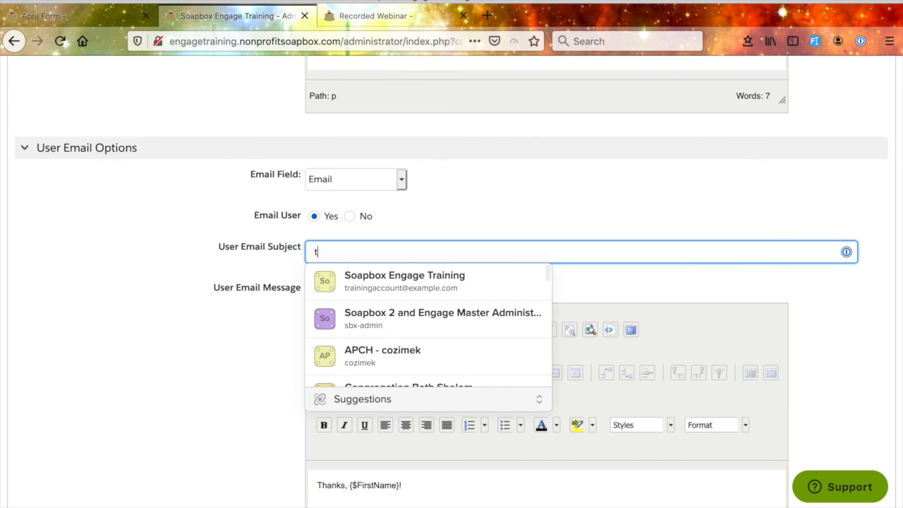
text(hanks for submitting our form!)
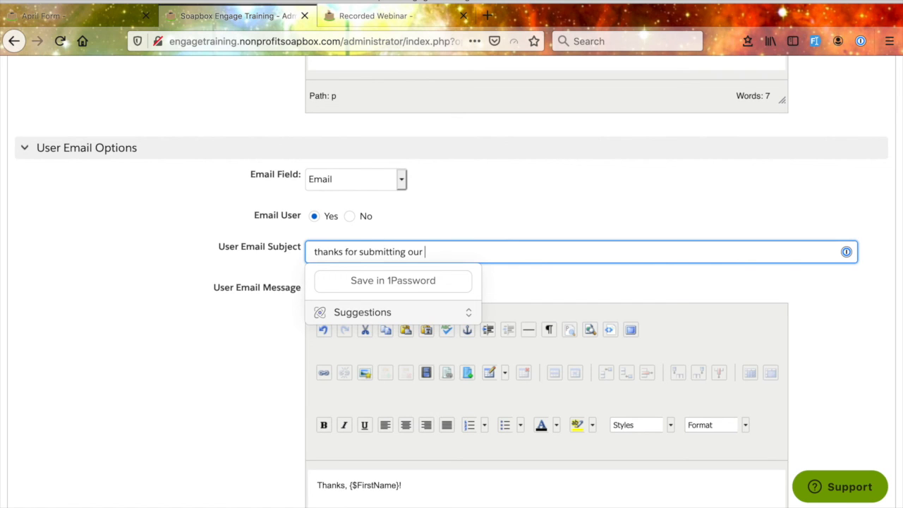
click(164, 359)
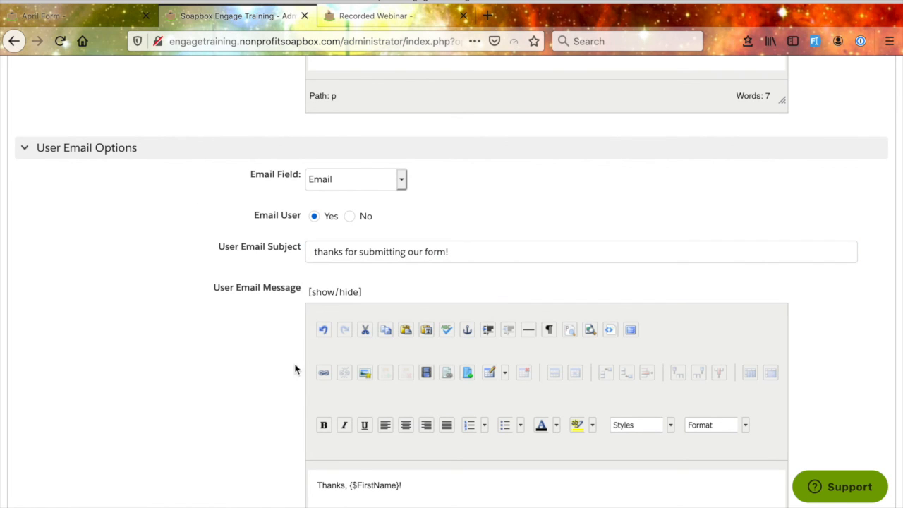
scroll(301, 378, down, 4)
scroll(262, 444, up, 15)
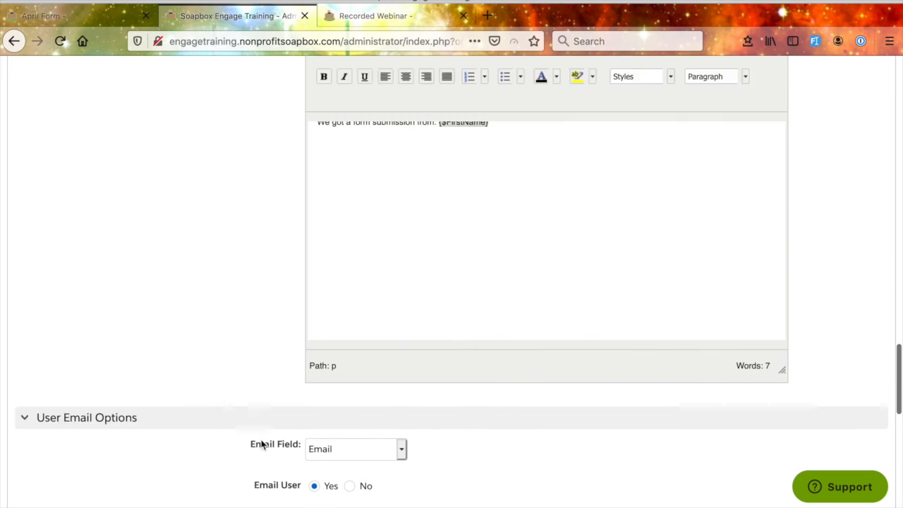
scroll(262, 445, up, 15)
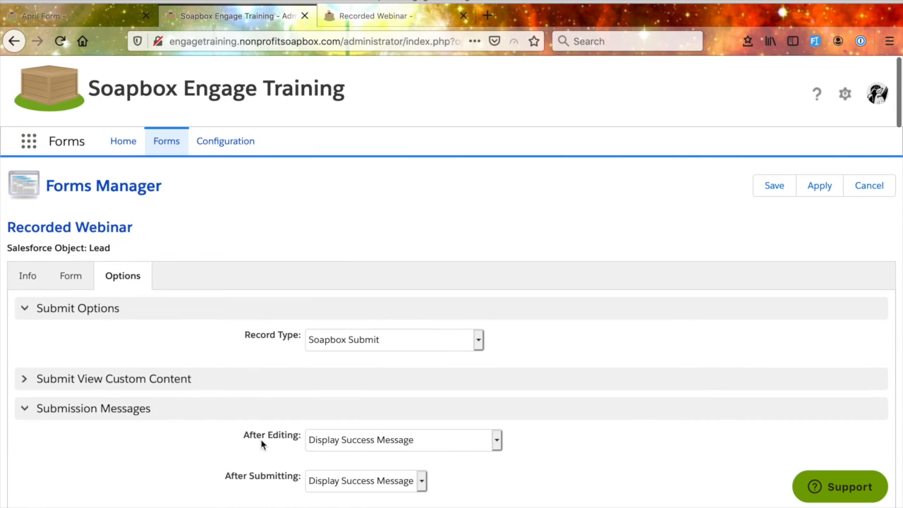
Step: Apply the email and message settings to the Recorded Webinar form, keeping the form open for editing
click(819, 186)
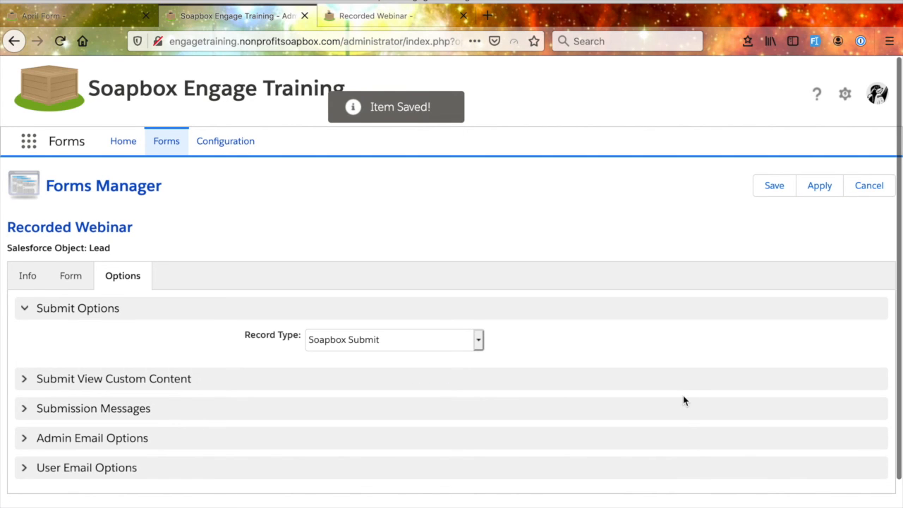
scroll(683, 396, down, 1)
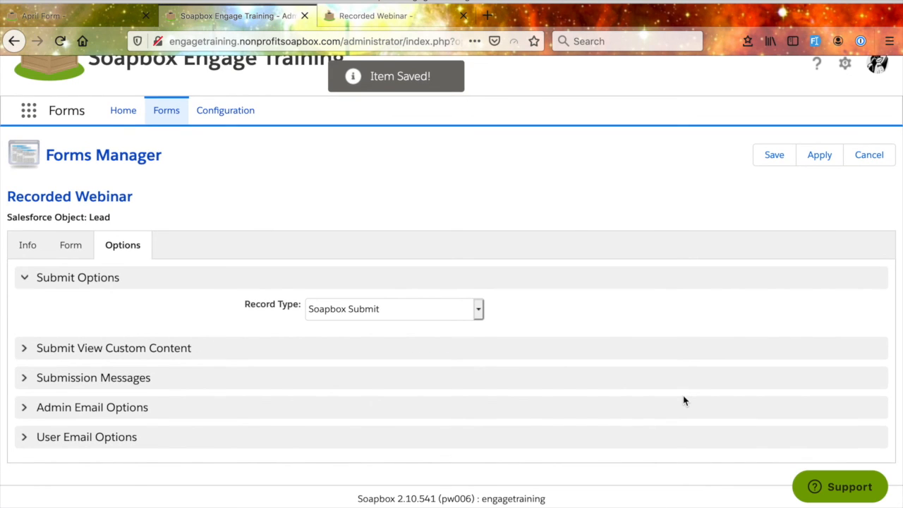
Step: Review the published Recorded Webinar page, examining its intro content, Basic Info fields, Additional Info section, upload fields and footer text
click(369, 16)
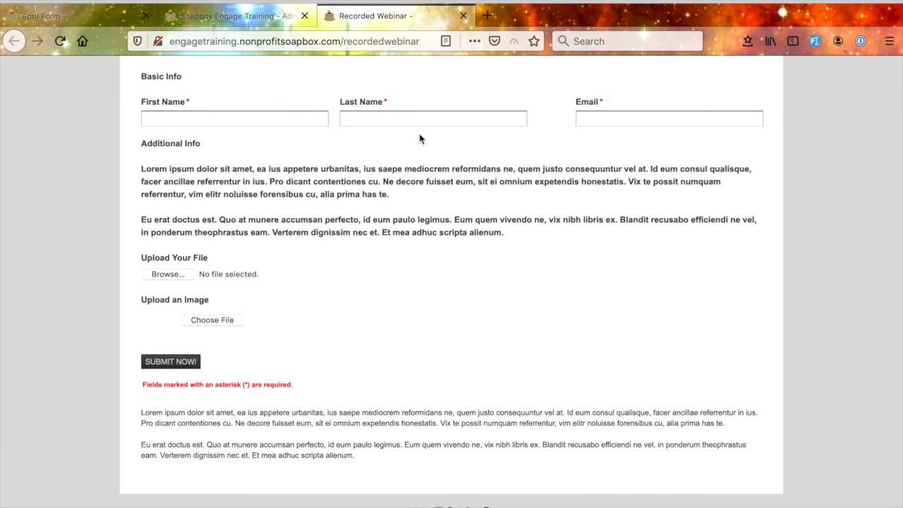
scroll(417, 137, up, 1)
scroll(441, 201, up, 1)
scroll(443, 189, up, 1)
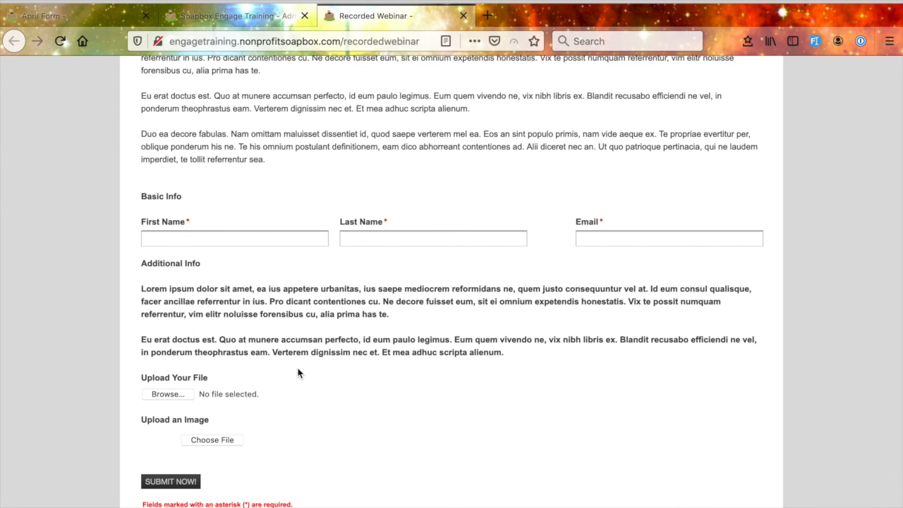
scroll(346, 421, down, 1)
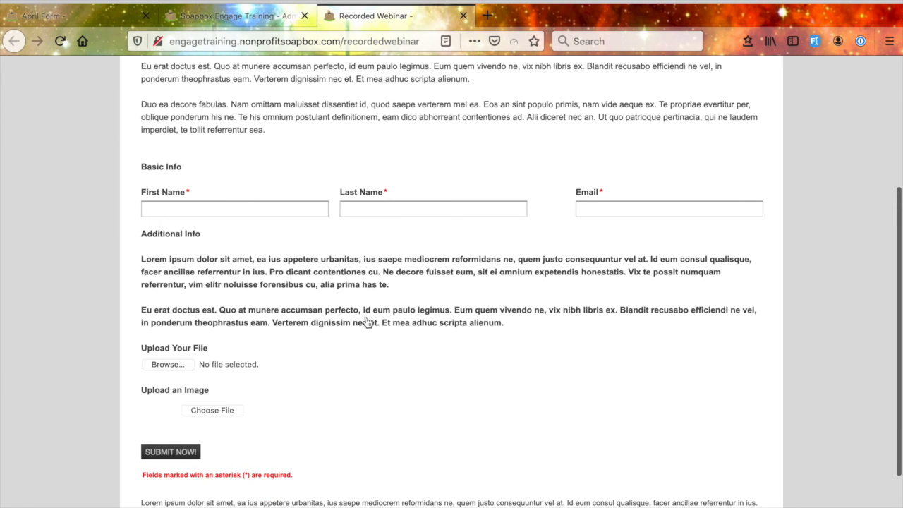
scroll(364, 320, up, 1)
scroll(350, 413, down, 3)
scroll(381, 412, up, 2)
scroll(282, 395, down, 2)
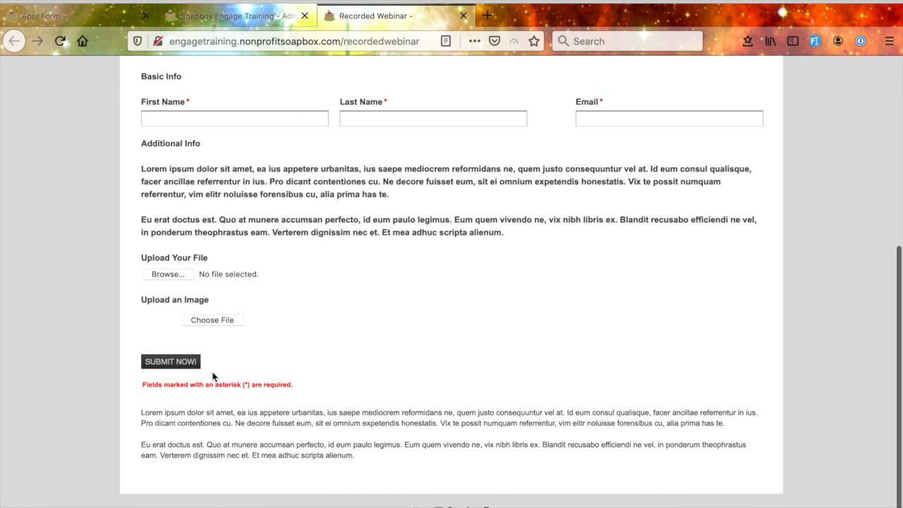
scroll(402, 361, up, 6)
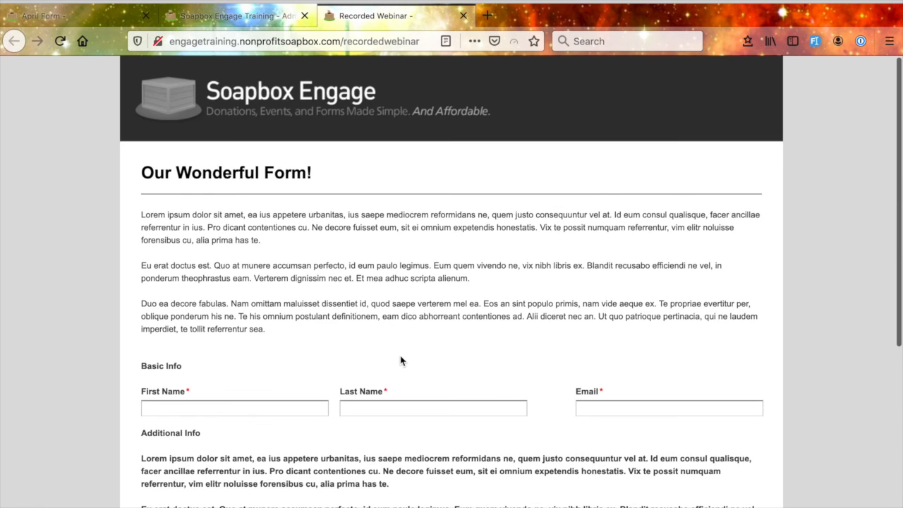
scroll(402, 360, down, 1)
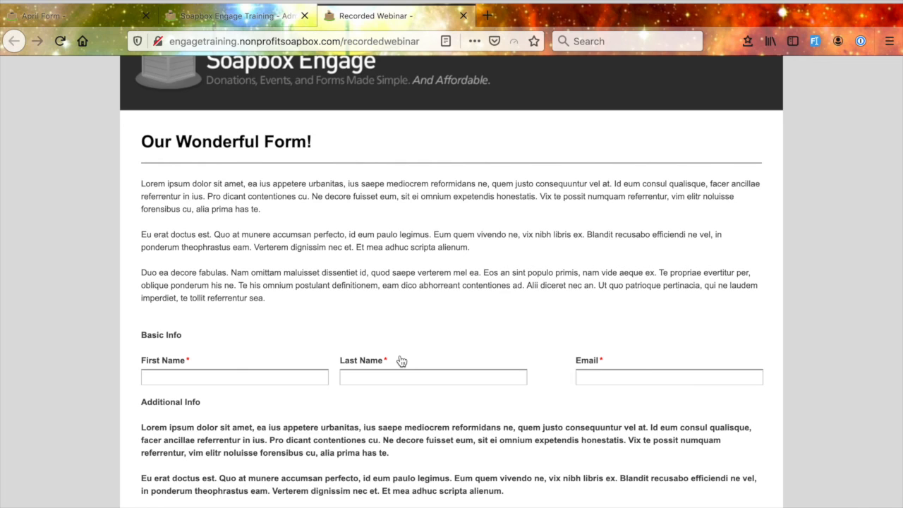
Step: Return to the Soapbox Engage administration page and open the Control Panel utility app
key(ctrl+shift+Tab)
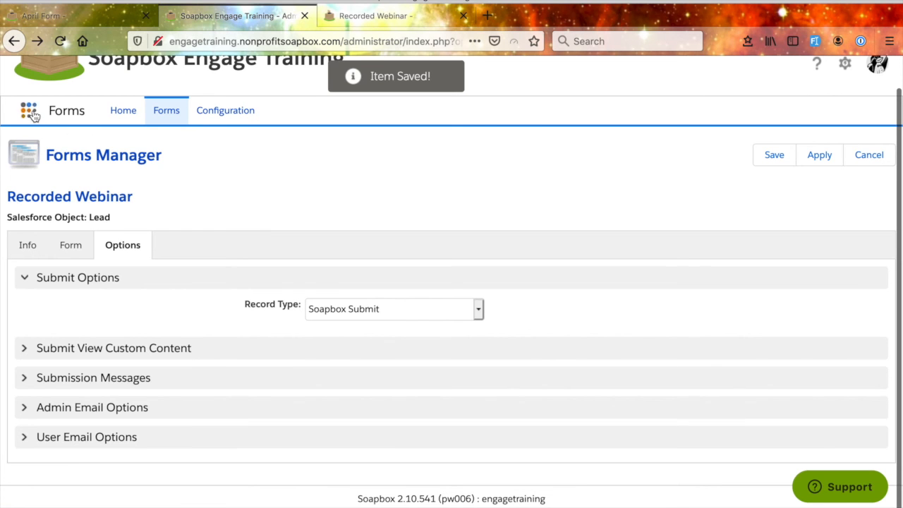
click(33, 113)
click(160, 452)
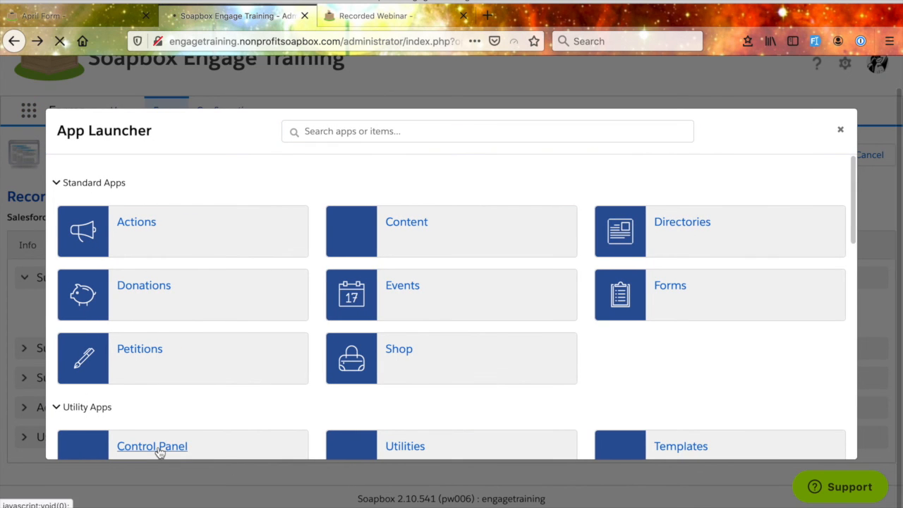